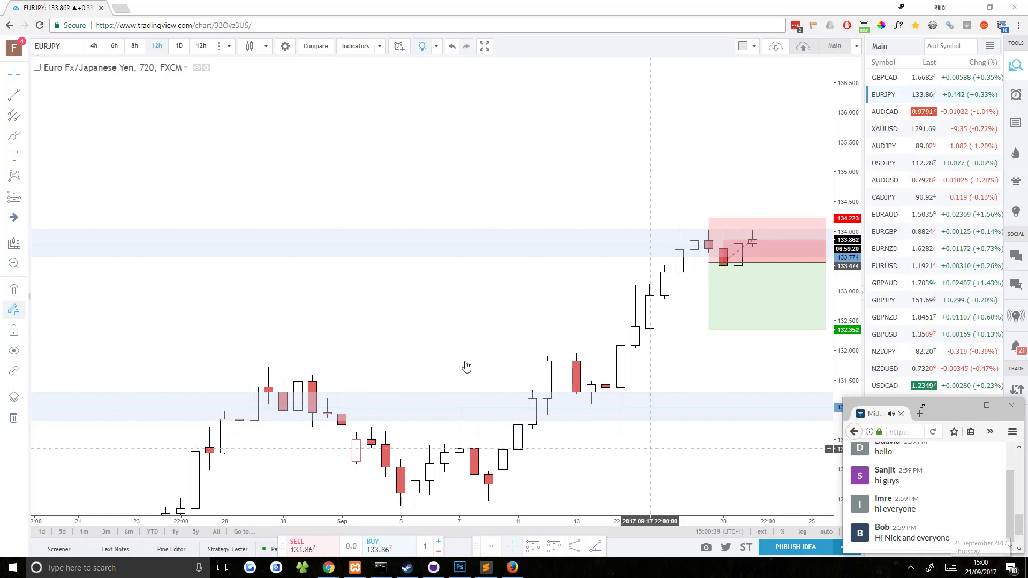
# Check the date on the system calendar, then switch EURJPY from 12-hour to 8-hour candles.
pyautogui.click(982, 568)
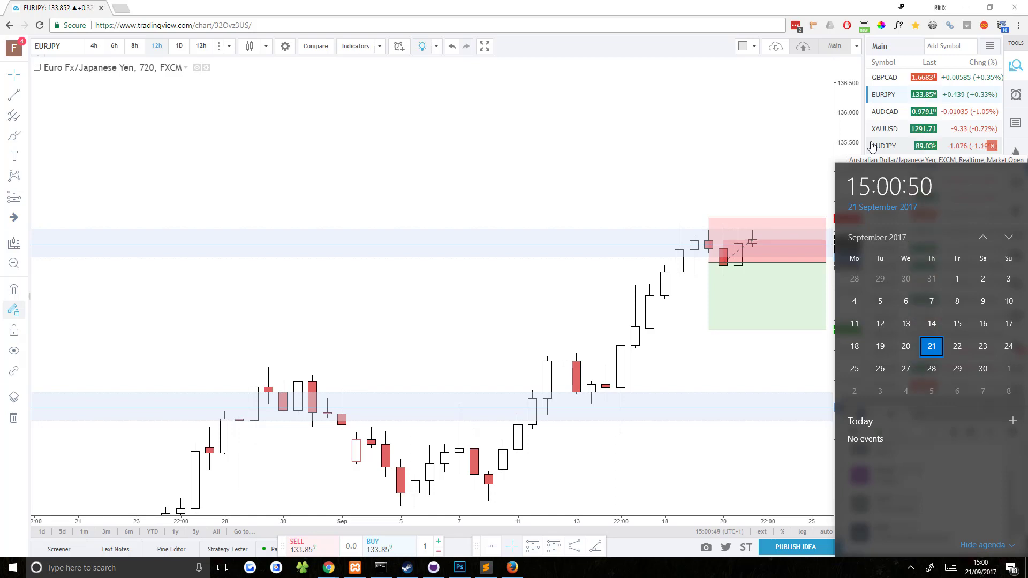
pyautogui.click(121, 131)
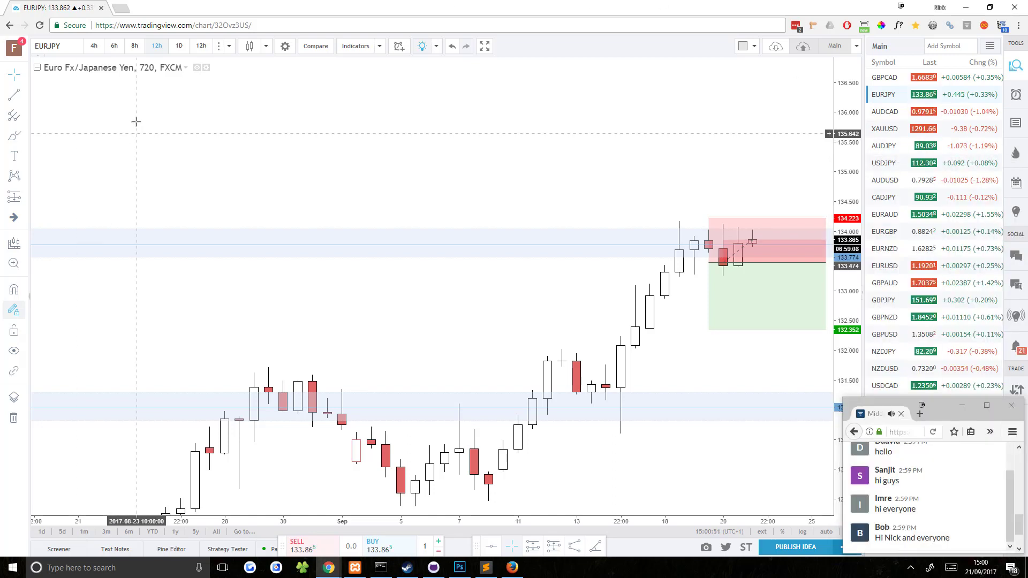
pyautogui.click(135, 46)
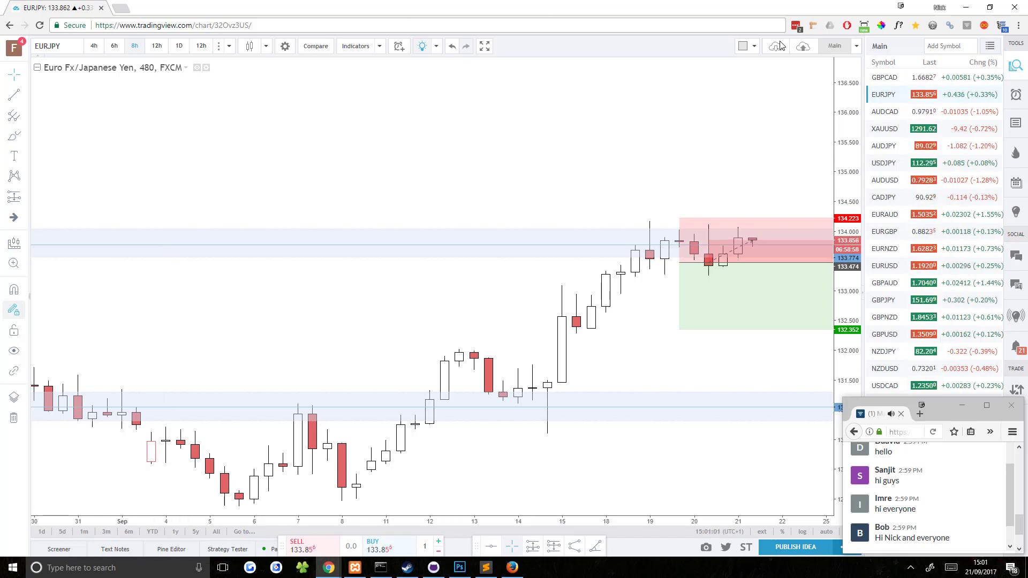
# Move EURJPY to the top of the watchlist and discard a sketched rising price path.
pyautogui.moveTo(883, 77); pyautogui.dragTo(882, 97)
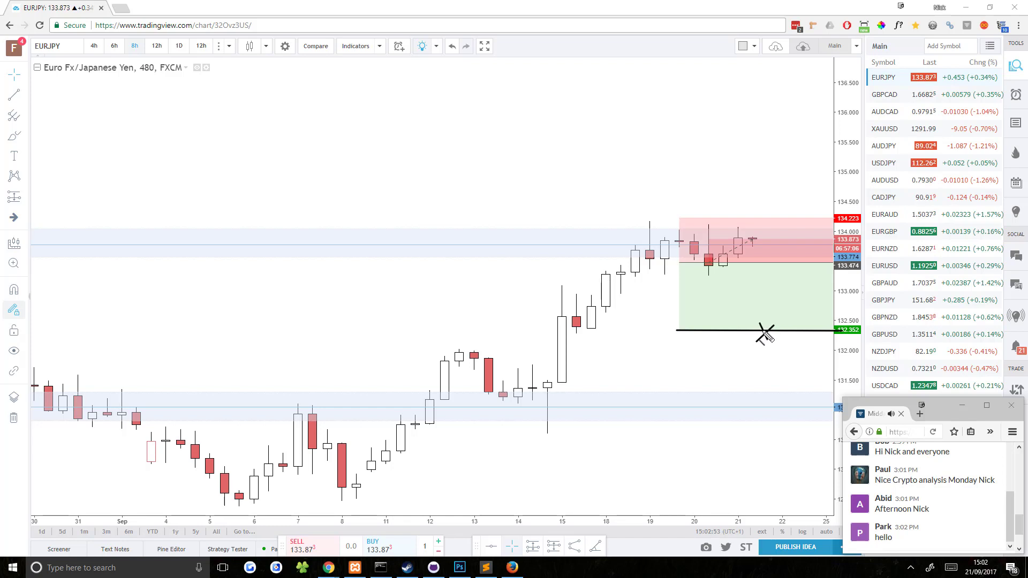
pyautogui.moveTo(792, 184); pyautogui.dragTo(804, 94)
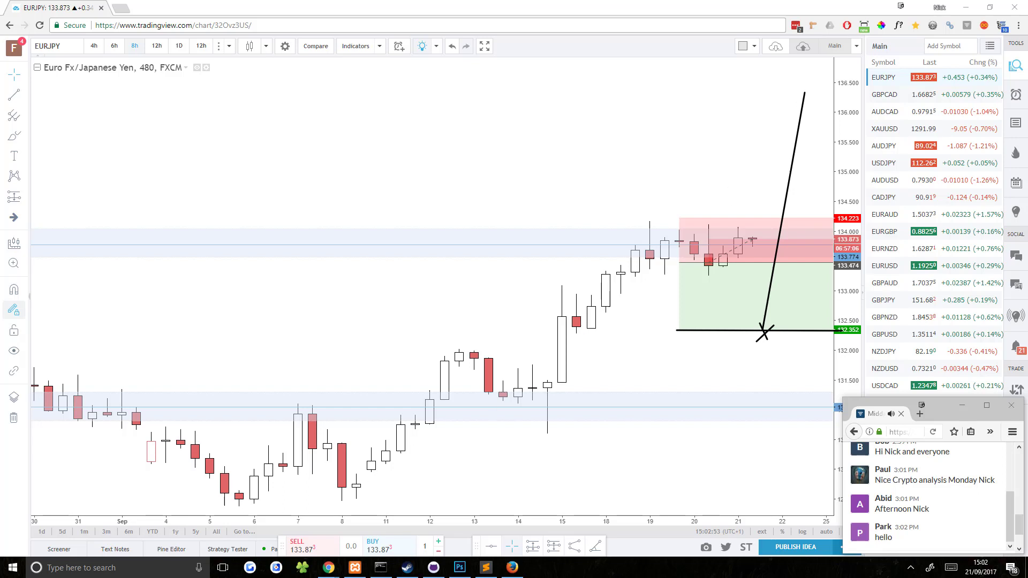
pyautogui.press('Escape')
# Shift the chart to open space beside the latest bars.
pyautogui.scroll(-2, 622, 211)
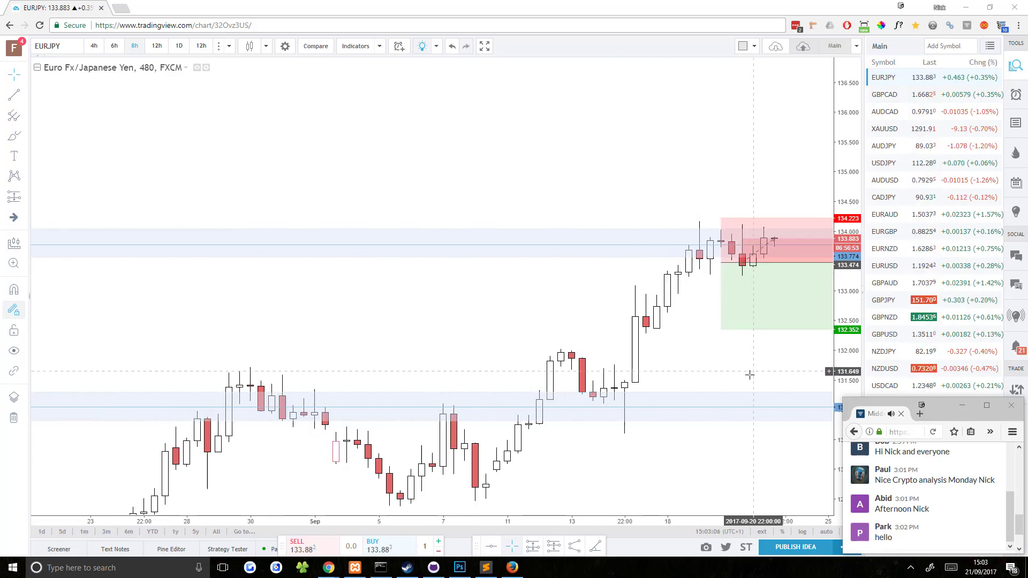
pyautogui.moveTo(750, 375); pyautogui.dragTo(595, 350)
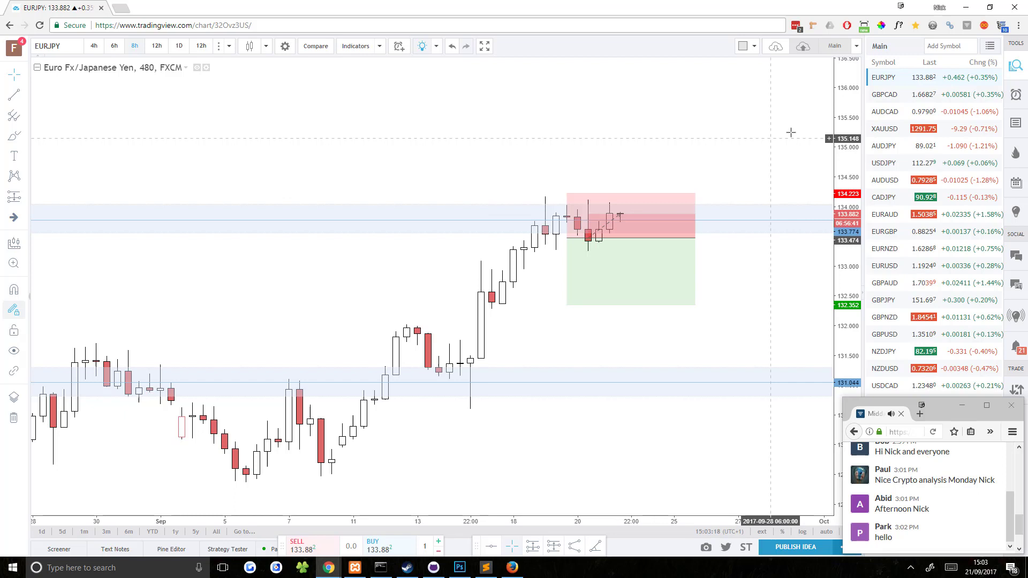
pyautogui.scroll(-2, 942, 451)
pyautogui.scroll(2, 942, 452)
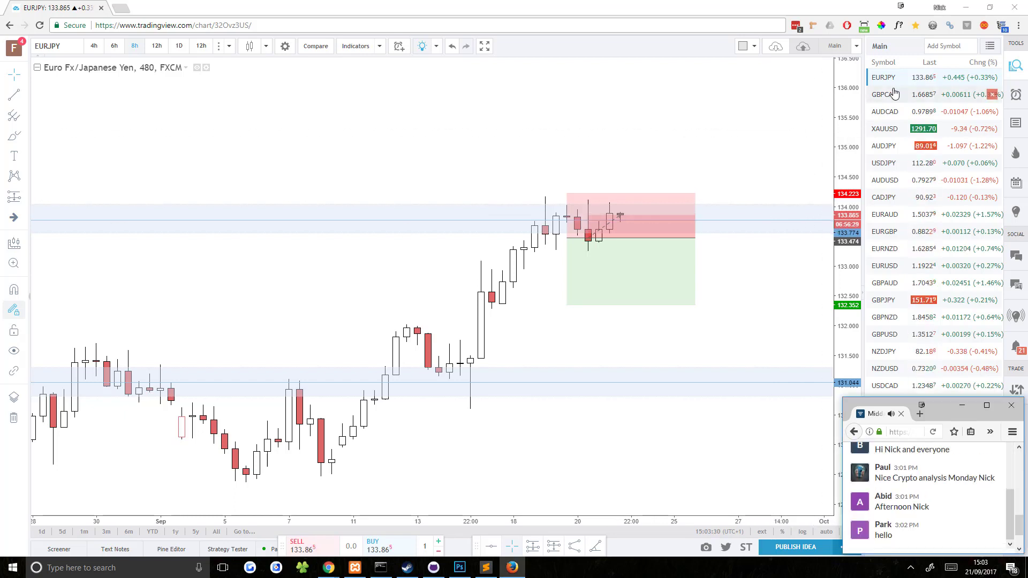
# Step GBPCAD through daily, 12h, 8h, 6h and 4h candles, back to daily, then open the next pair.
pyautogui.click(893, 96)
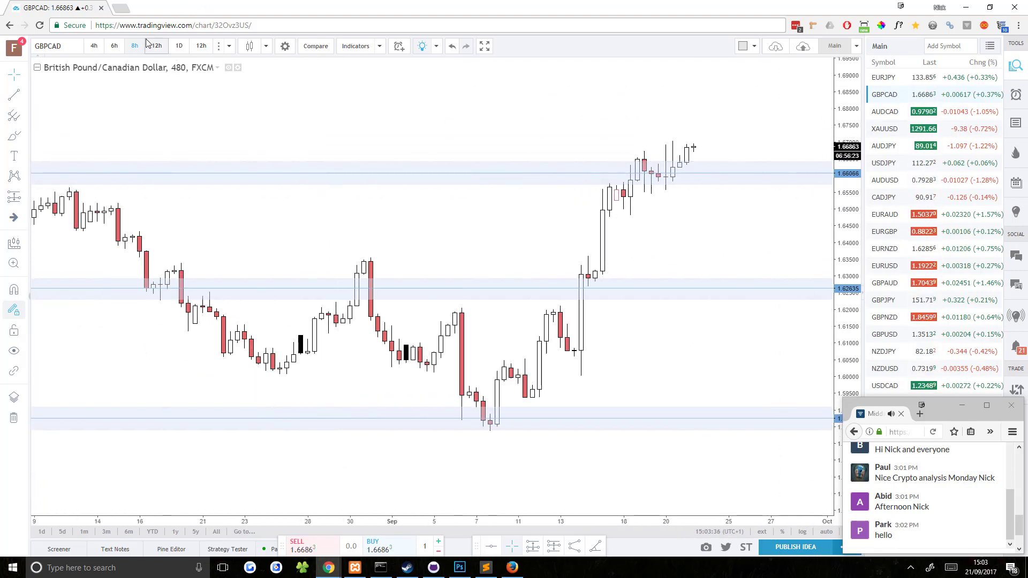
pyautogui.click(180, 45)
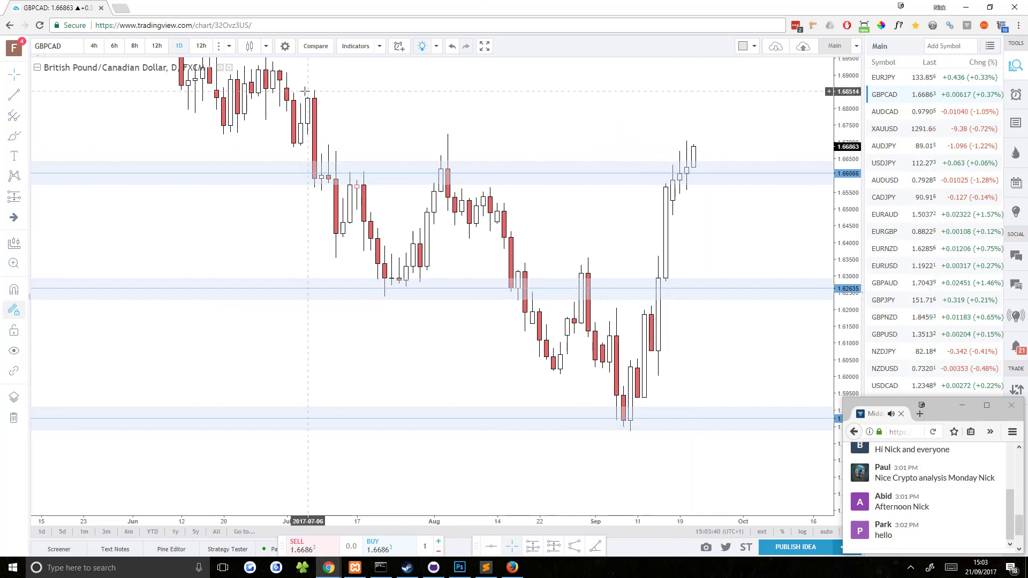
pyautogui.click(156, 46)
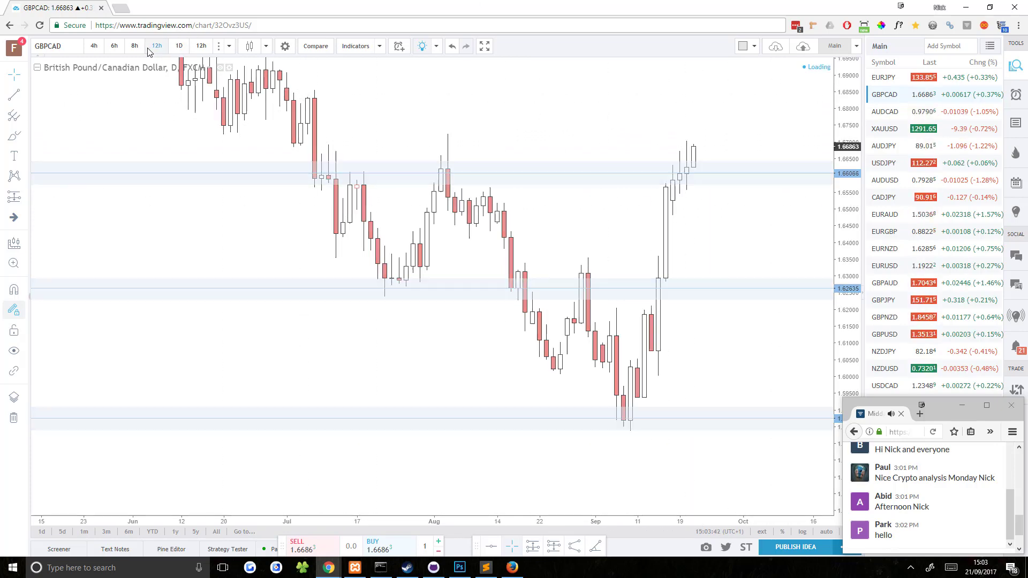
pyautogui.click(134, 47)
pyautogui.click(113, 46)
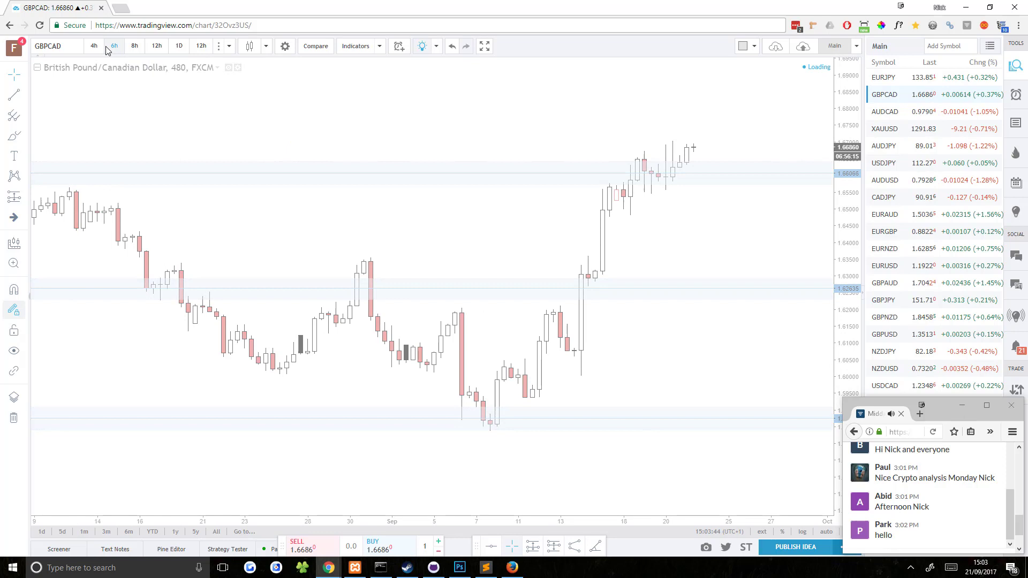
pyautogui.click(94, 47)
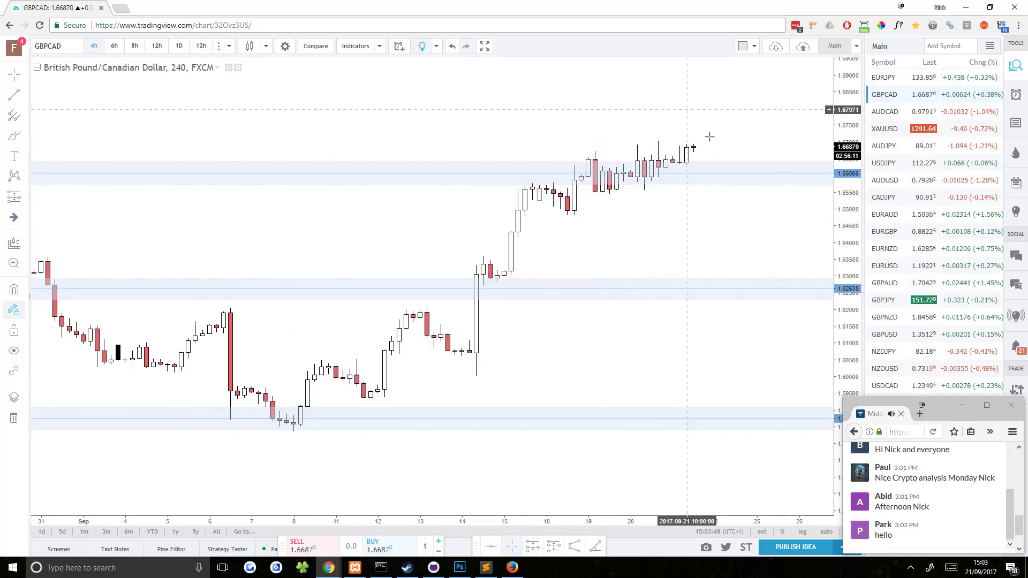
pyautogui.click(179, 46)
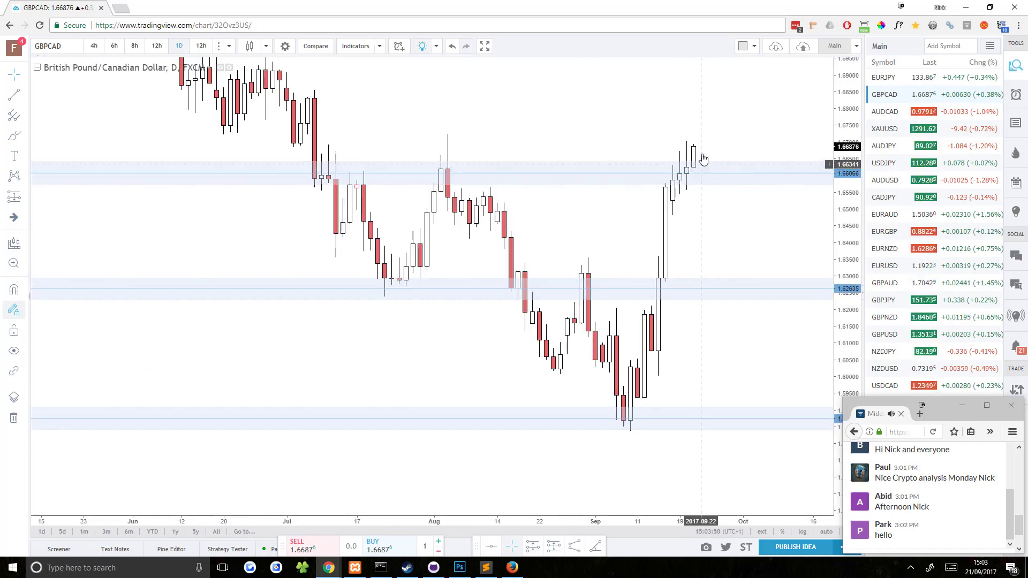
pyautogui.click(889, 112)
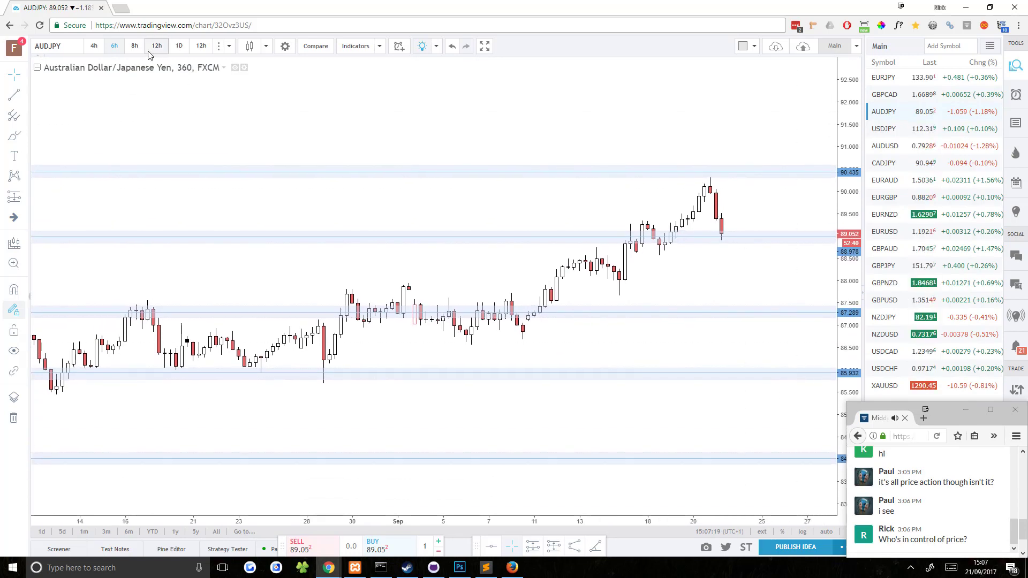
# Show AUDJPY on daily candles, compressing the price scale and panning to reveal higher levels.
pyautogui.click(177, 47)
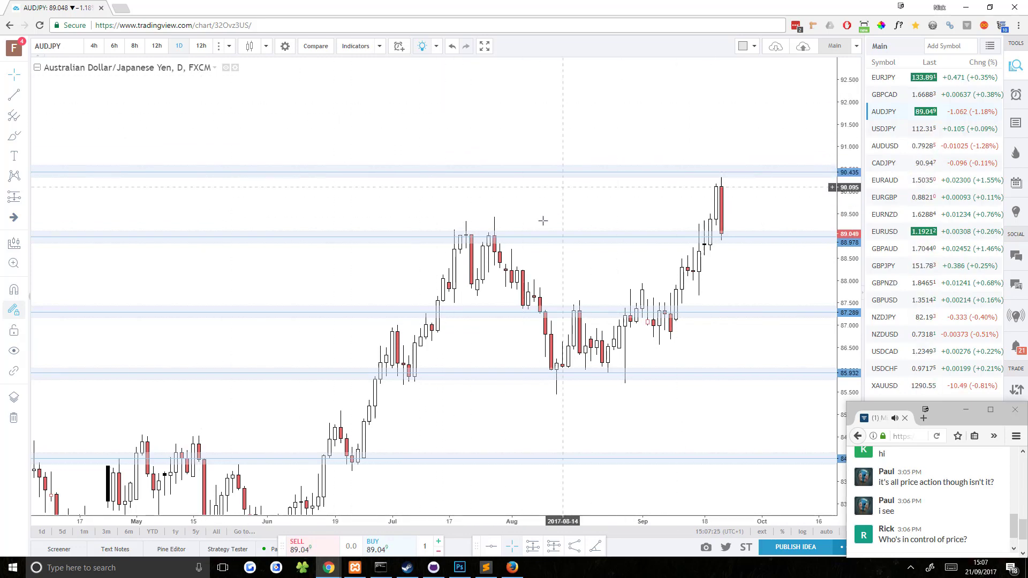
pyautogui.scroll(2, 615, 212)
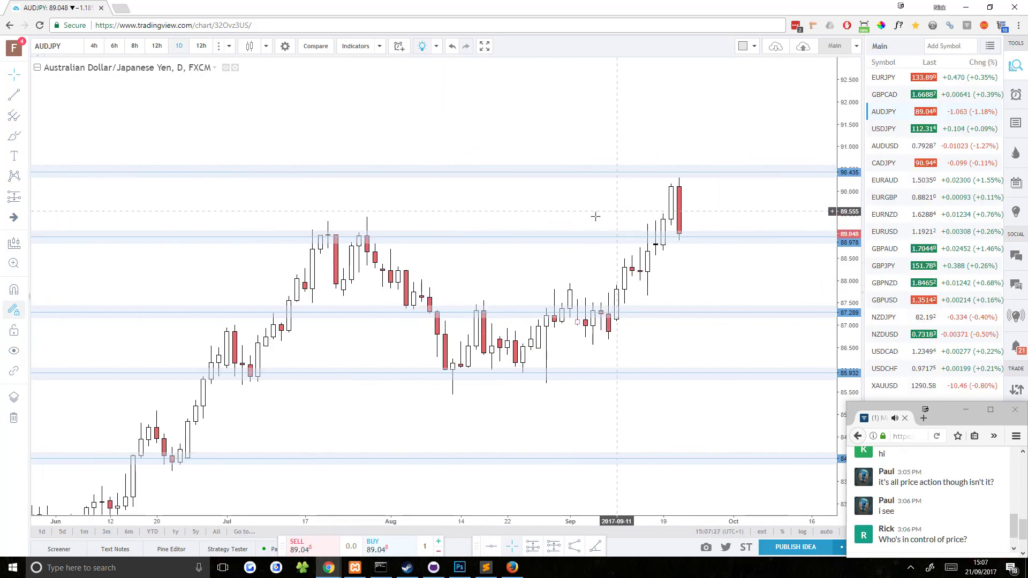
pyautogui.scroll(-2, 741, 420)
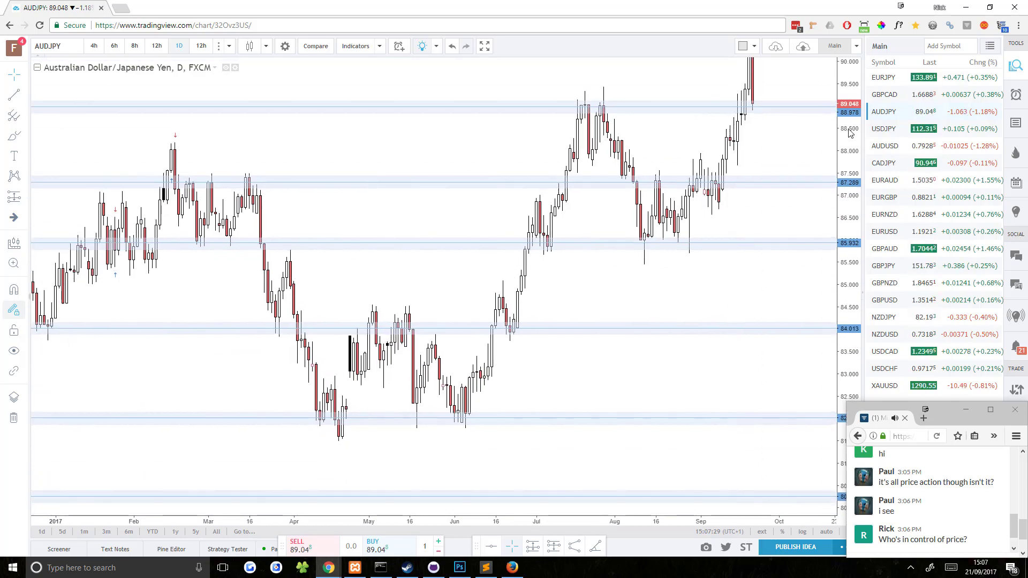
pyautogui.moveTo(850, 132); pyautogui.dragTo(825, 259)
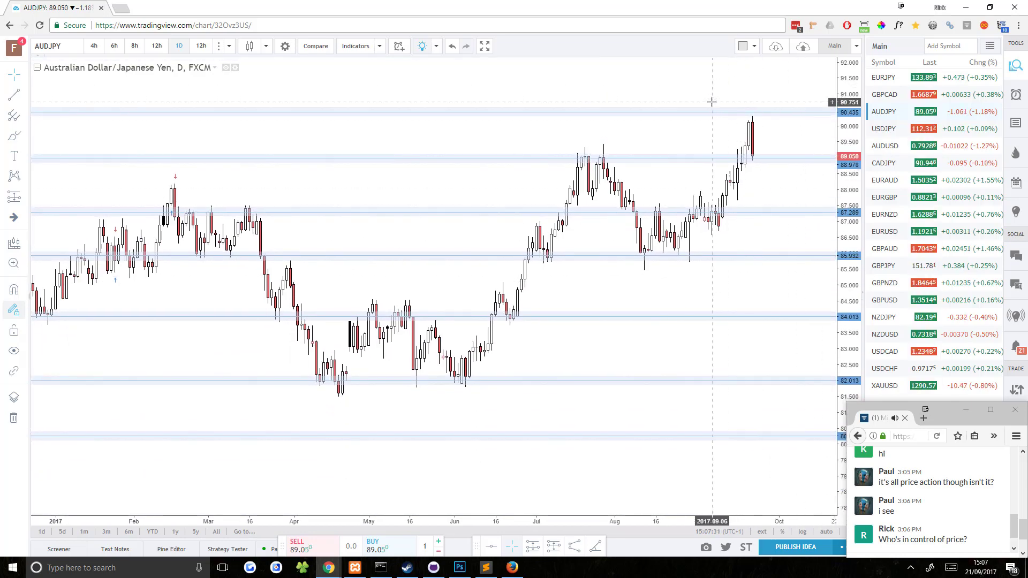
pyautogui.scroll(2, 746, 179)
pyautogui.moveTo(746, 179); pyautogui.dragTo(661, 380)
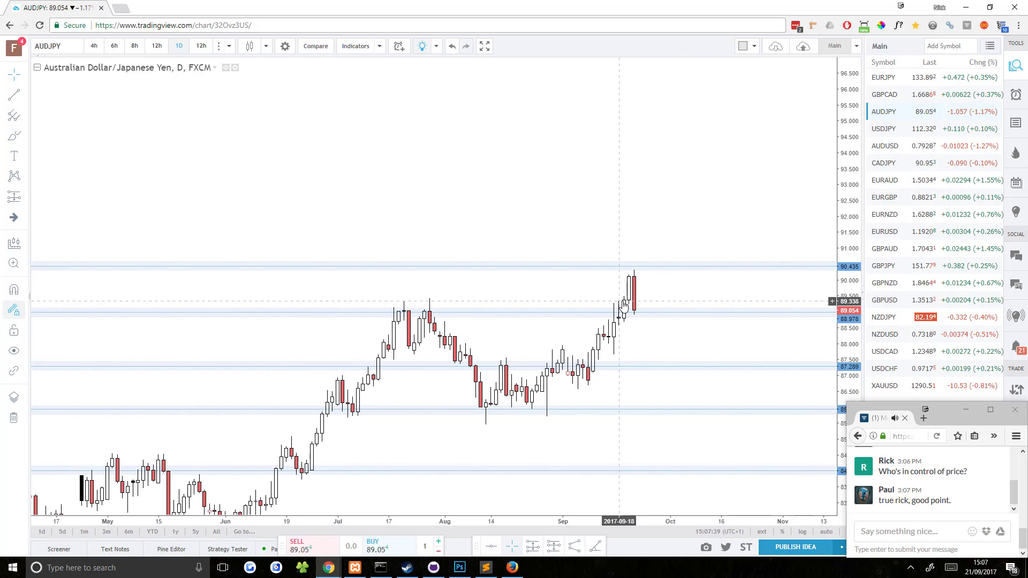
pyautogui.scroll(3, 934, 509)
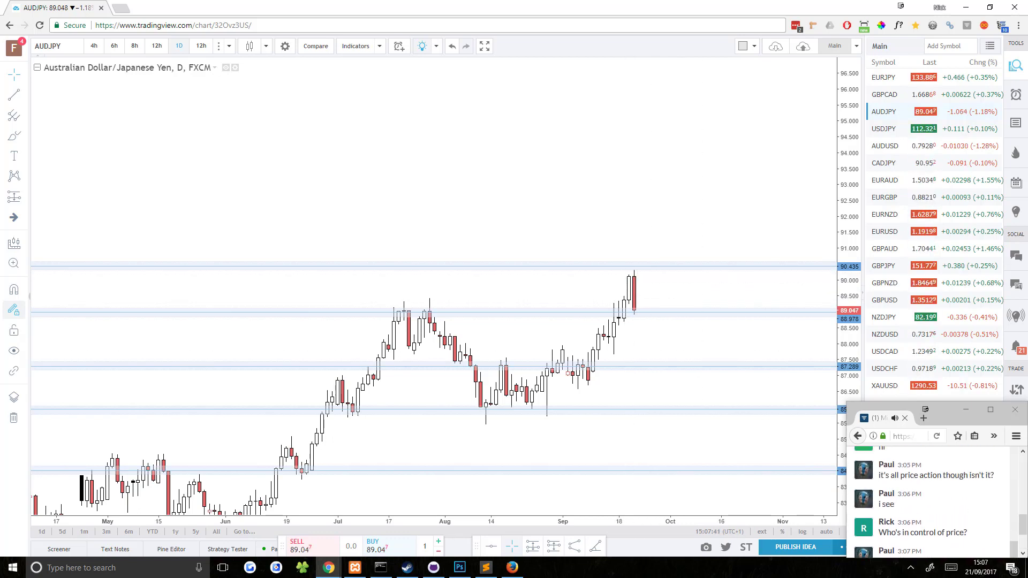
pyautogui.scroll(-3, 935, 508)
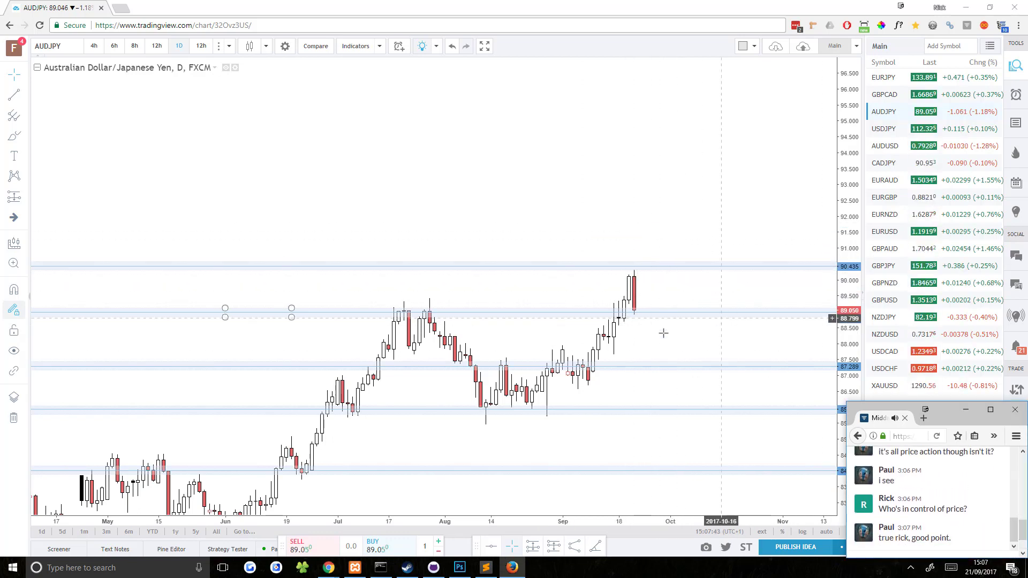
# Switch AUDJPY to 12-hour then 8-hour candles and pan to show earlier history.
pyautogui.click(154, 46)
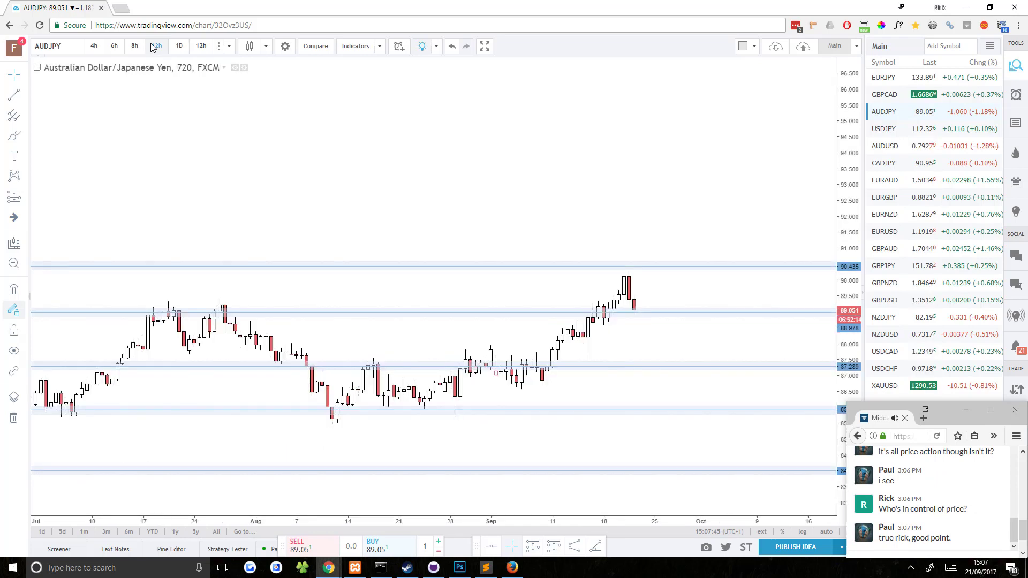
pyautogui.click(135, 46)
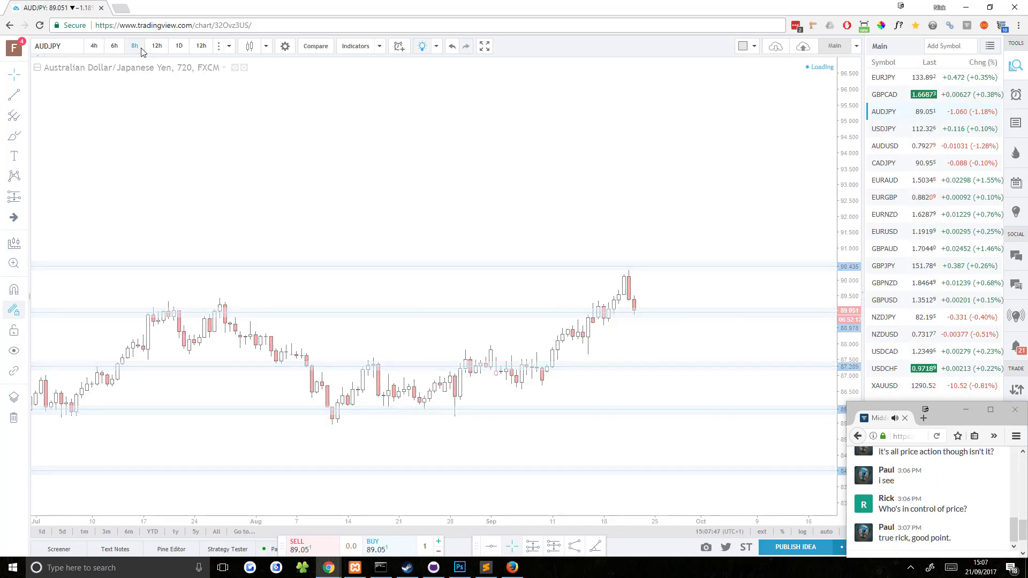
pyautogui.scroll(3, 780, 220)
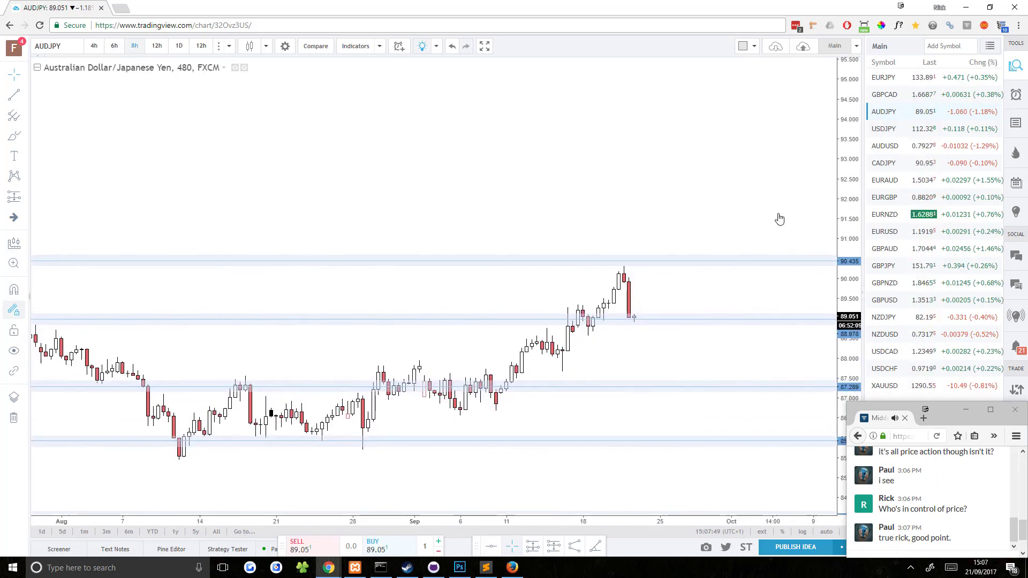
pyautogui.moveTo(475, 376); pyautogui.dragTo(803, 333)
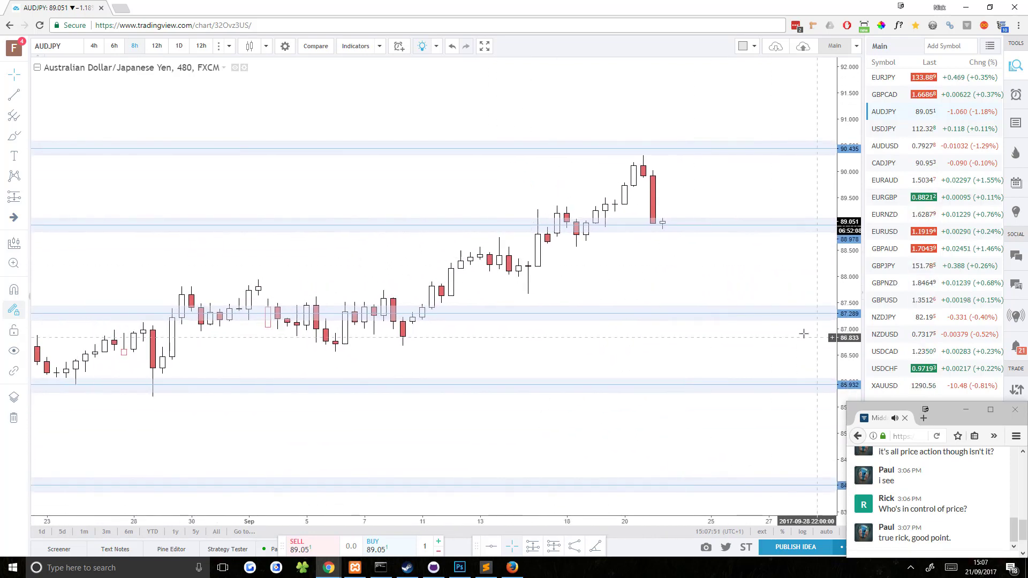
pyautogui.moveTo(643, 300); pyautogui.dragTo(482, 264)
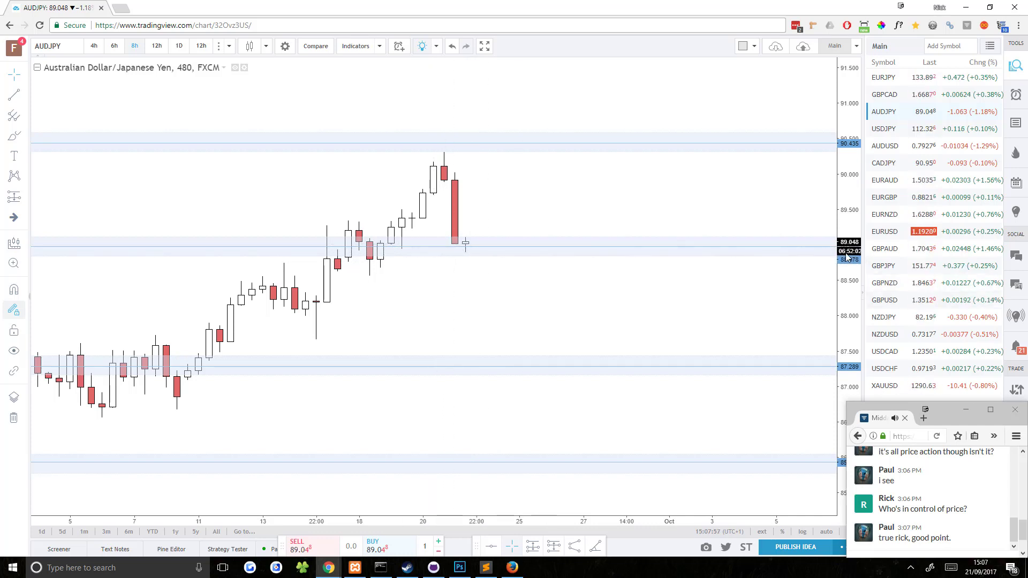
# Set AUDJPY to 4-hour candles and move it to the top of the watchlist.
pyautogui.click(114, 47)
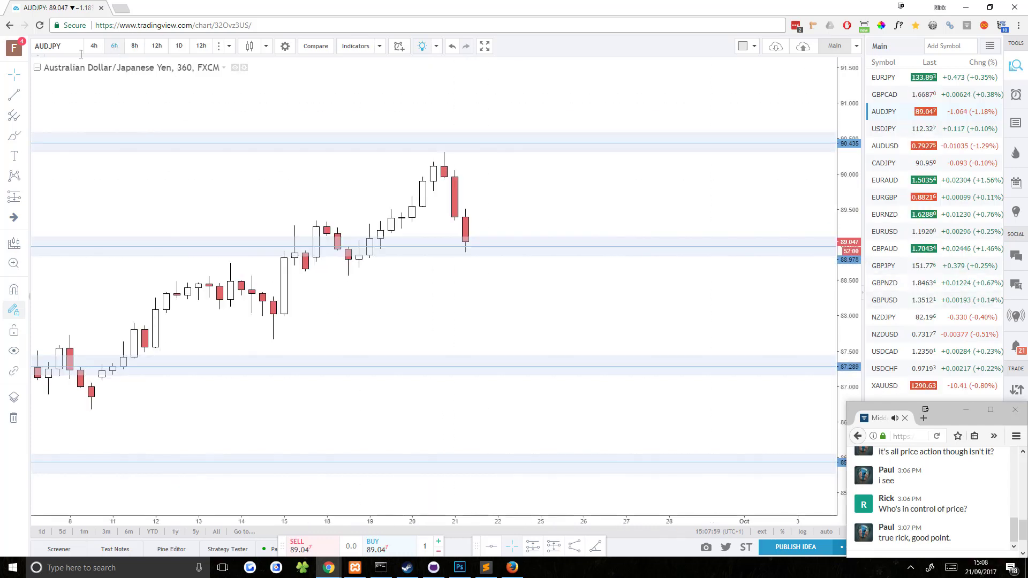
pyautogui.click(92, 46)
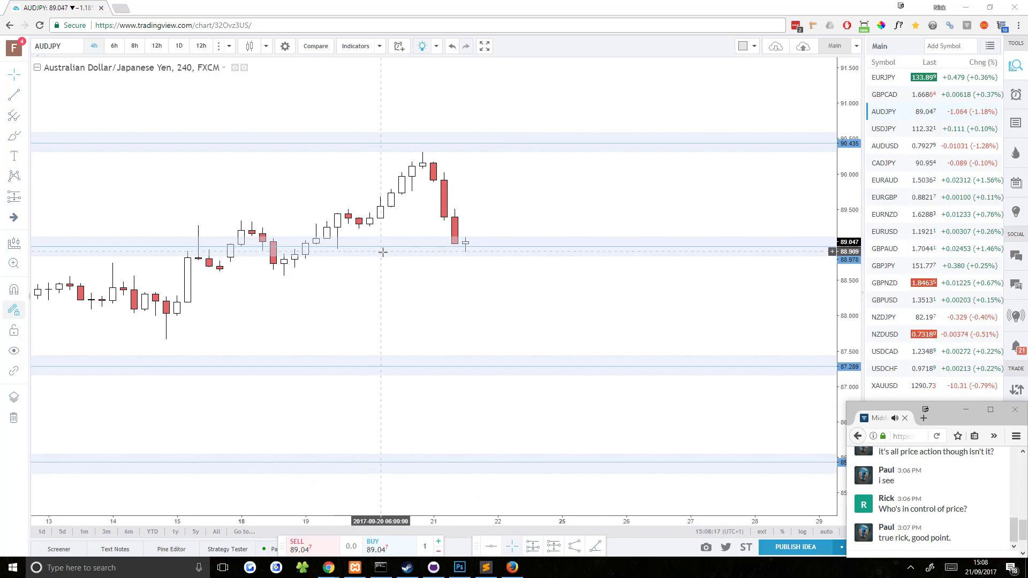
pyautogui.scroll(-3, 390, 268)
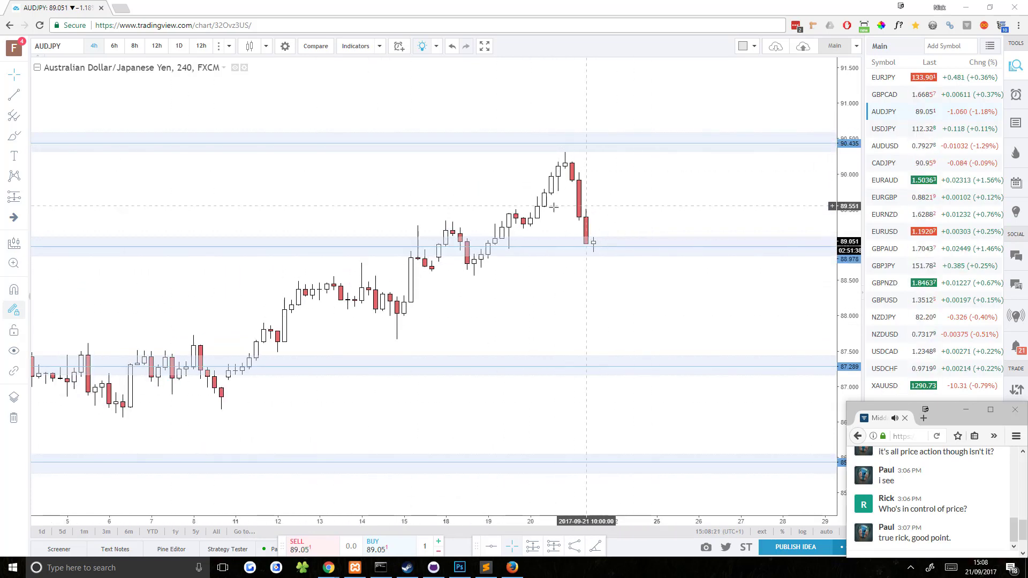
pyautogui.scroll(-2, 223, 261)
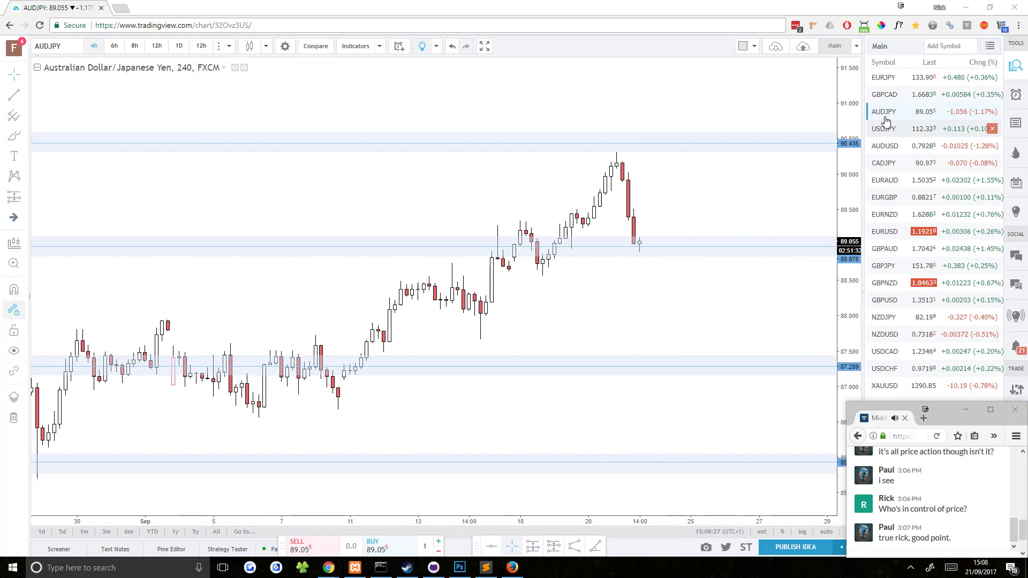
pyautogui.moveTo(902, 118); pyautogui.dragTo(903, 79)
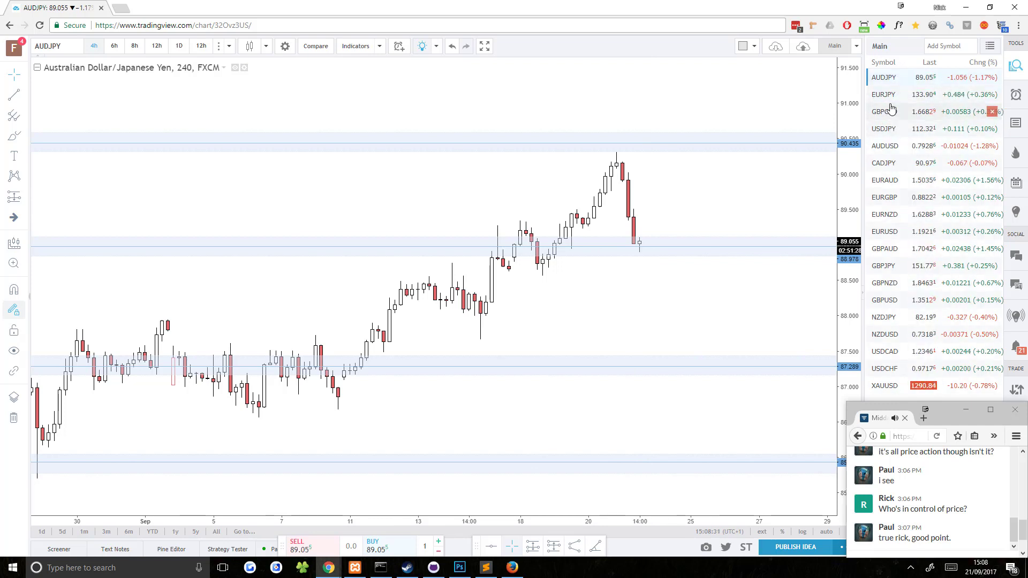
# Open USDJPY, briefly checking AUDUSD, and view it on 6h, 8h, then daily candles.
pyautogui.click(884, 133)
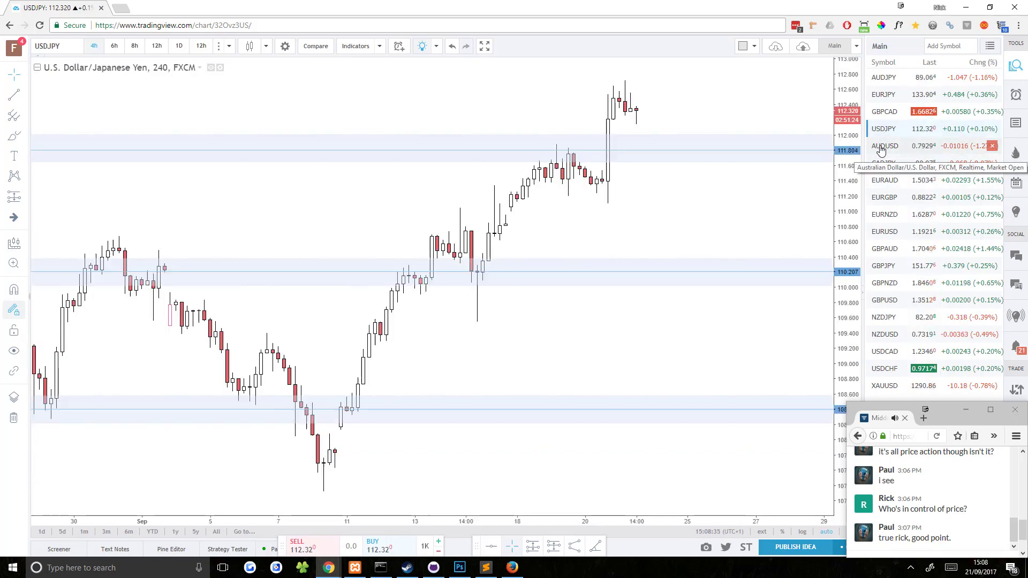
pyautogui.click(882, 149)
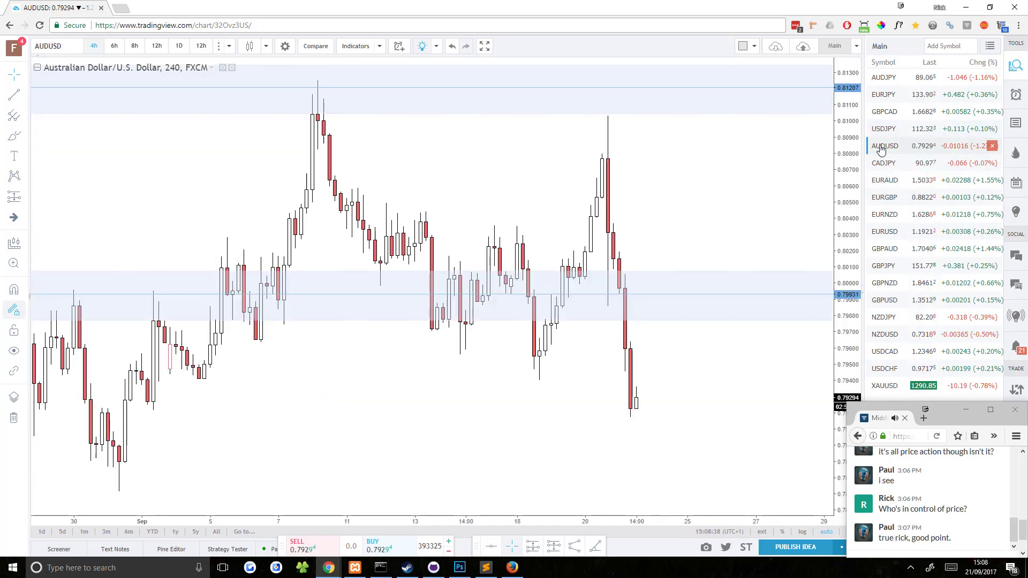
pyautogui.click(882, 132)
pyautogui.click(115, 46)
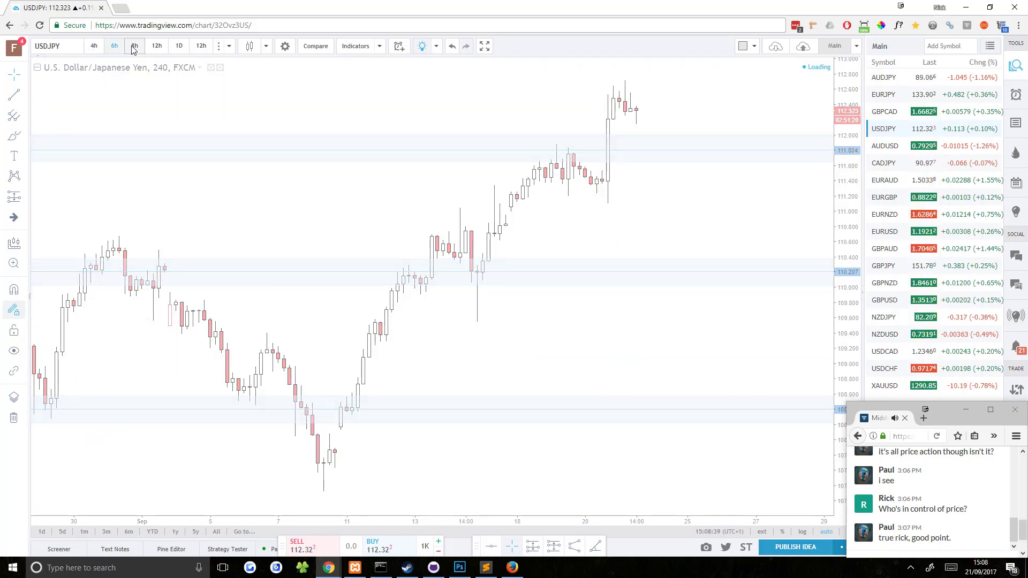
pyautogui.click(135, 46)
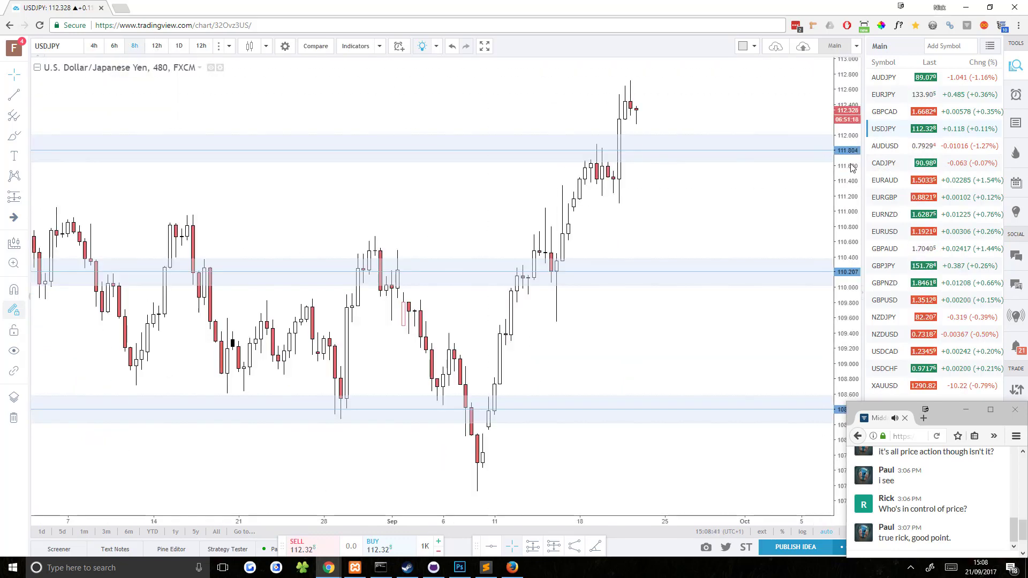
pyautogui.scroll(-3, 324, 150)
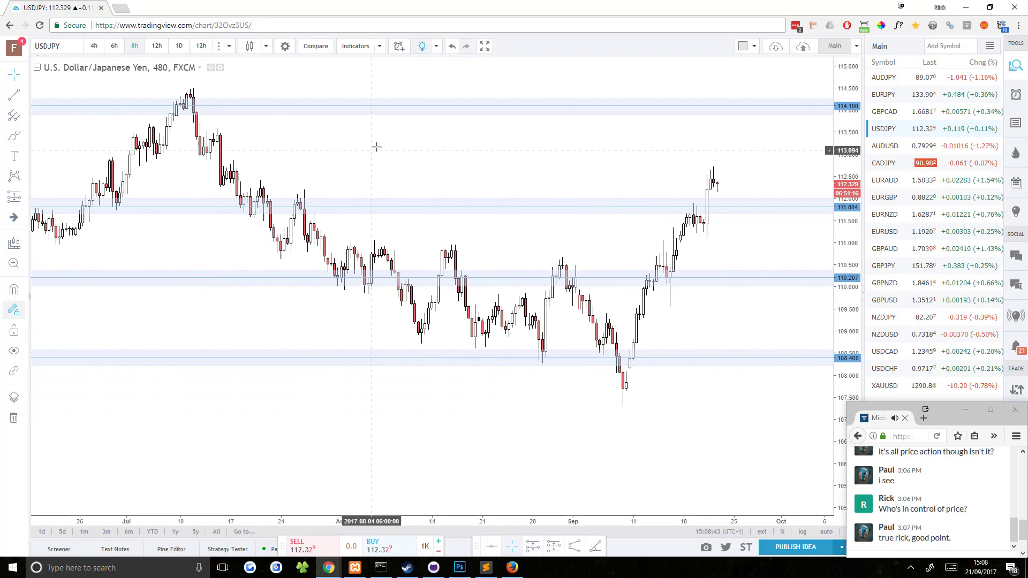
pyautogui.click(181, 46)
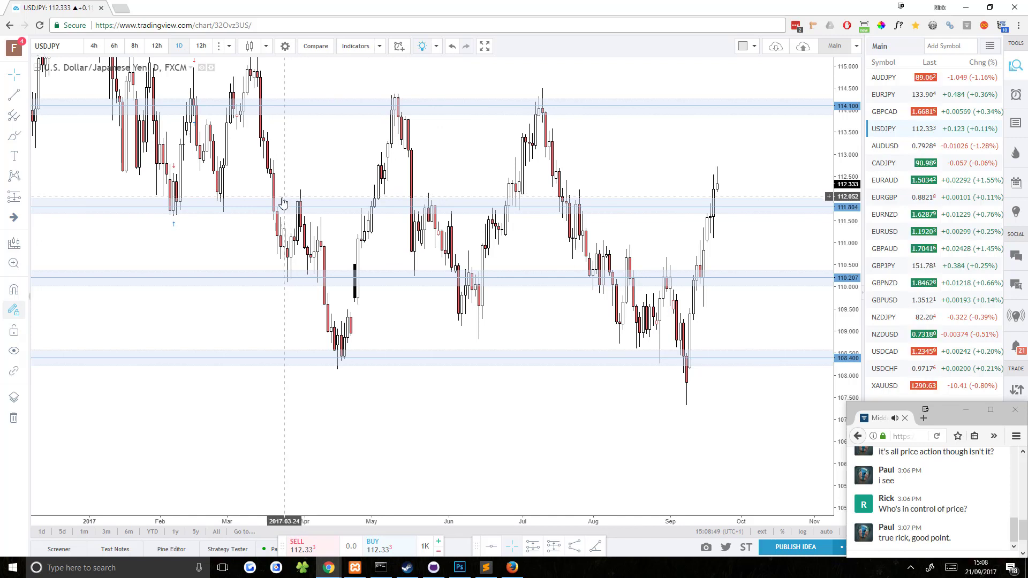
# Raise the 111.81 level to about 111.896 and shift the zone above to 111.71–112.06.
pyautogui.moveTo(258, 208)
pyautogui.mouseDown()
pyautogui.moveTo(309, 207)
pyautogui.moveTo(308, 193)
pyautogui.mouseUp()
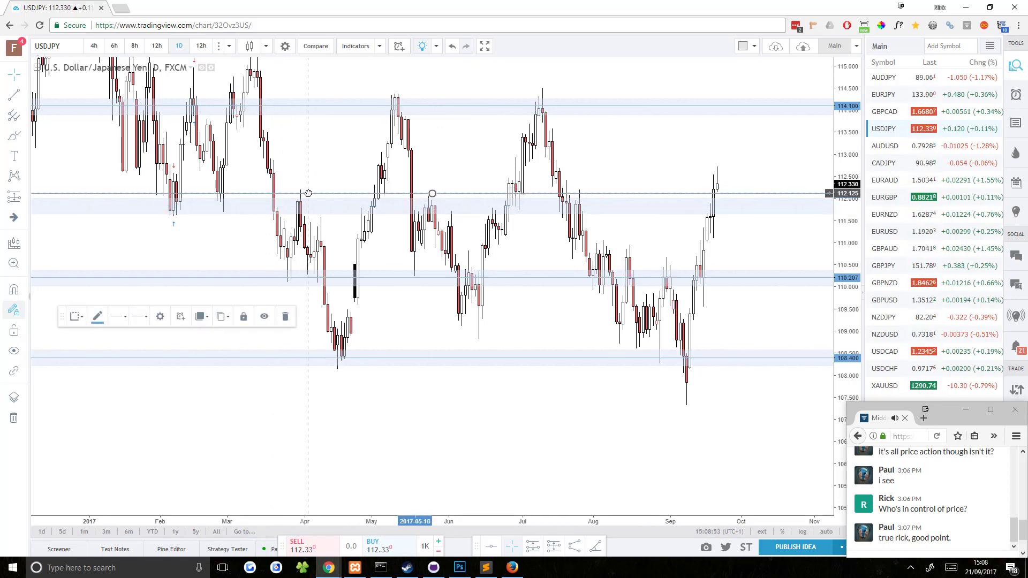
pyautogui.click(308, 199)
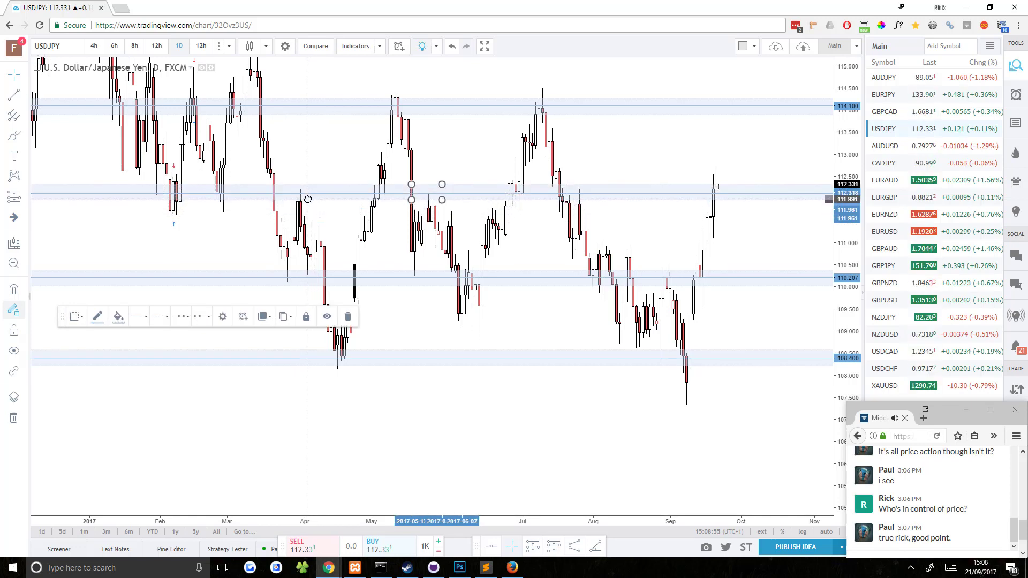
pyautogui.moveTo(308, 199)
pyautogui.mouseDown()
pyautogui.moveTo(311, 210)
pyautogui.moveTo(324, 197)
pyautogui.moveTo(324, 210)
pyautogui.mouseUp()
pyautogui.moveTo(514, 213); pyautogui.dragTo(496, 211)
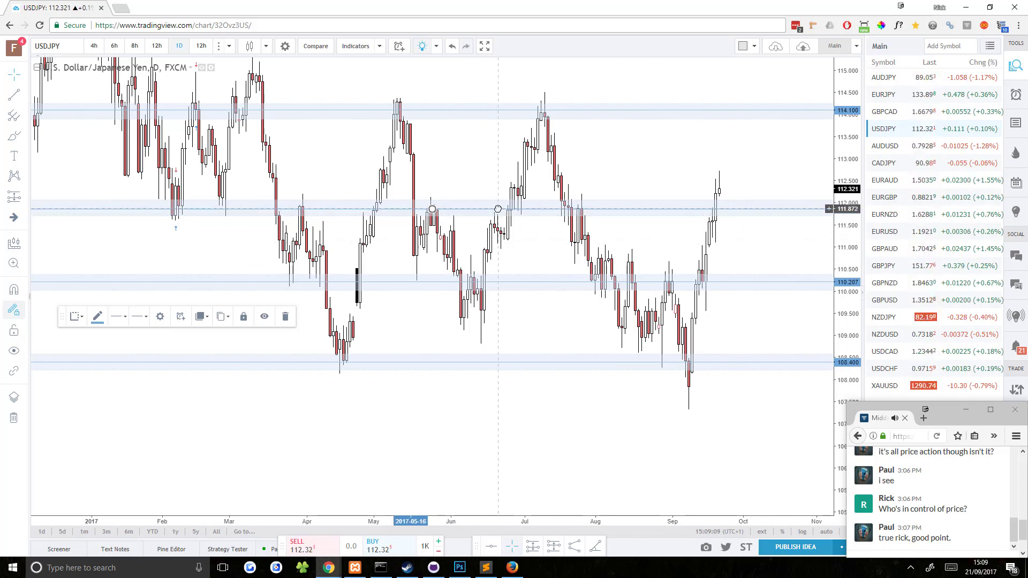
pyautogui.moveTo(497, 209); pyautogui.dragTo(497, 213)
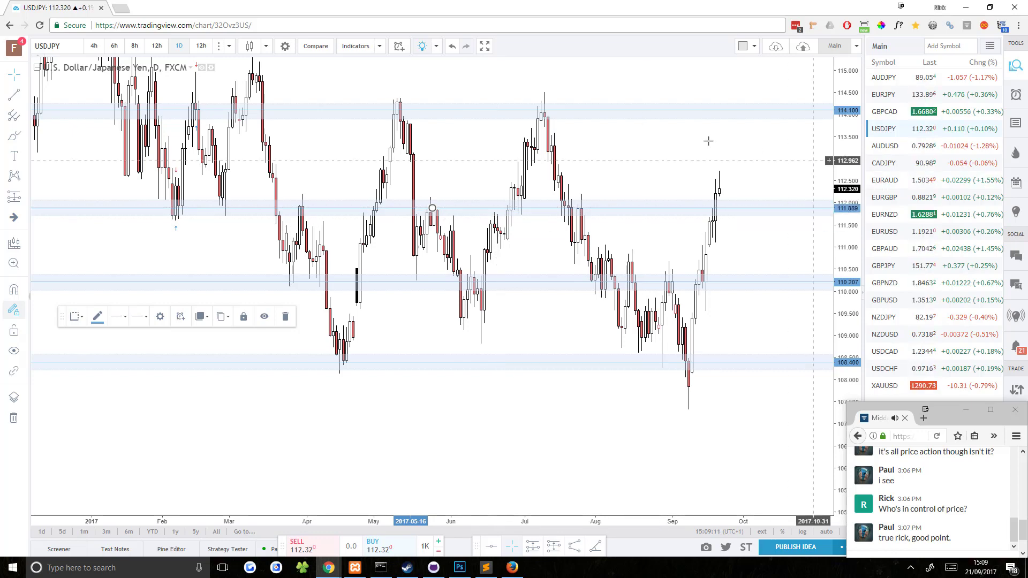
# Step USDJPY through 12h, 8h and 4h candles, then switch to AUDUSD.
pyautogui.click(155, 48)
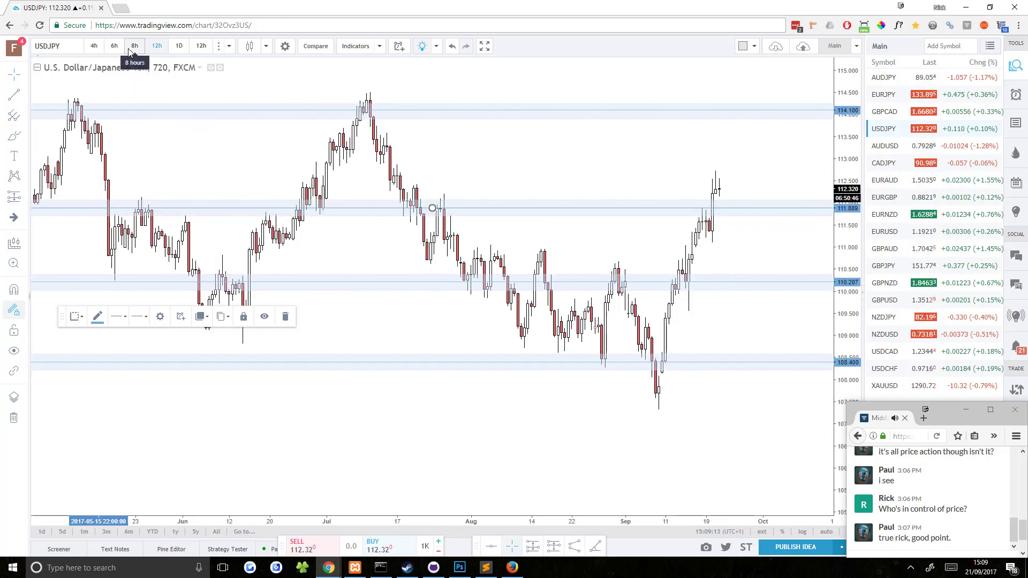
pyautogui.click(135, 47)
pyautogui.click(101, 48)
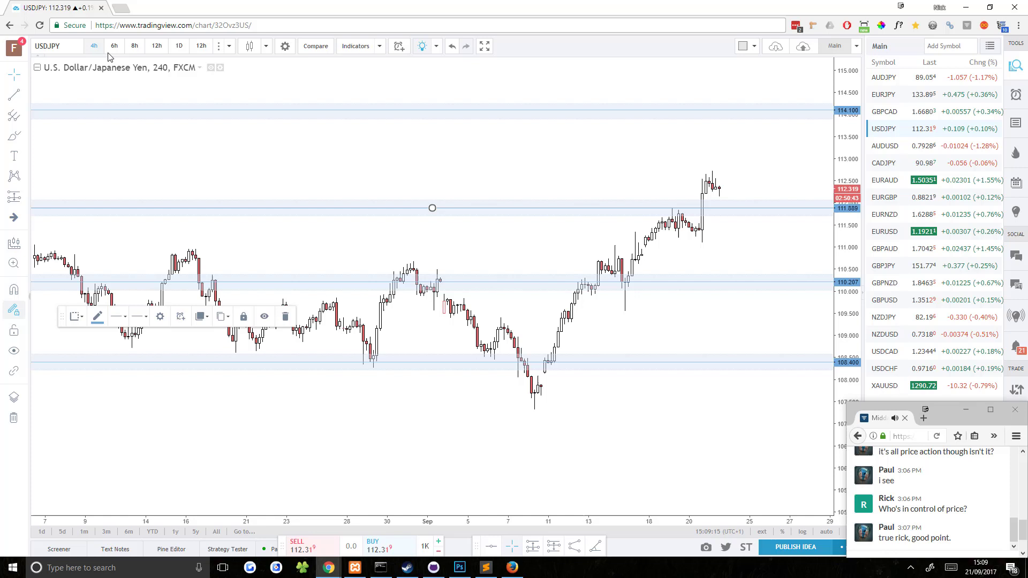
pyautogui.click(889, 150)
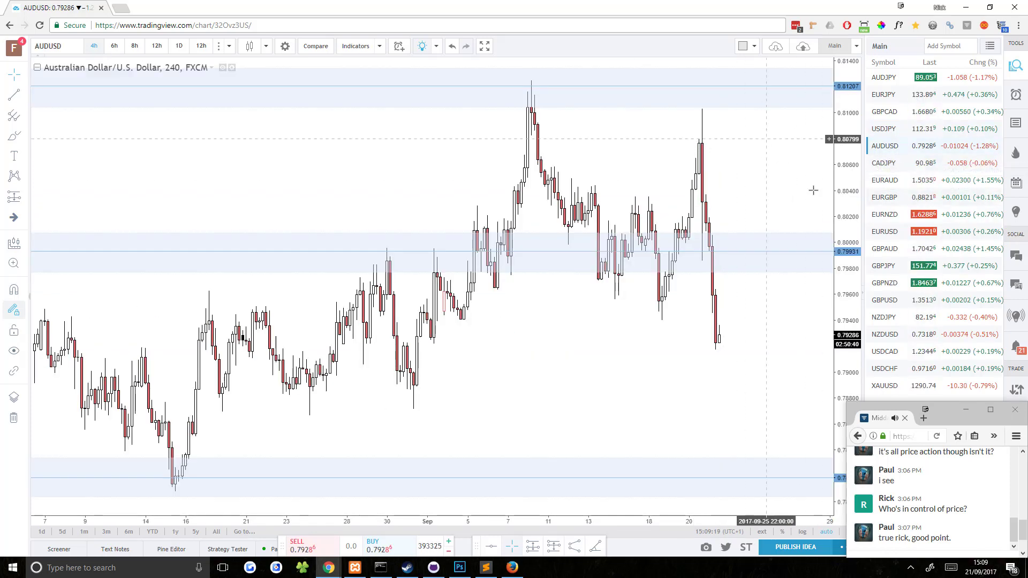
# Compress AUDUSD's price scale on daily candles to show the older lows.
pyautogui.moveTo(845, 154); pyautogui.dragTo(814, 321)
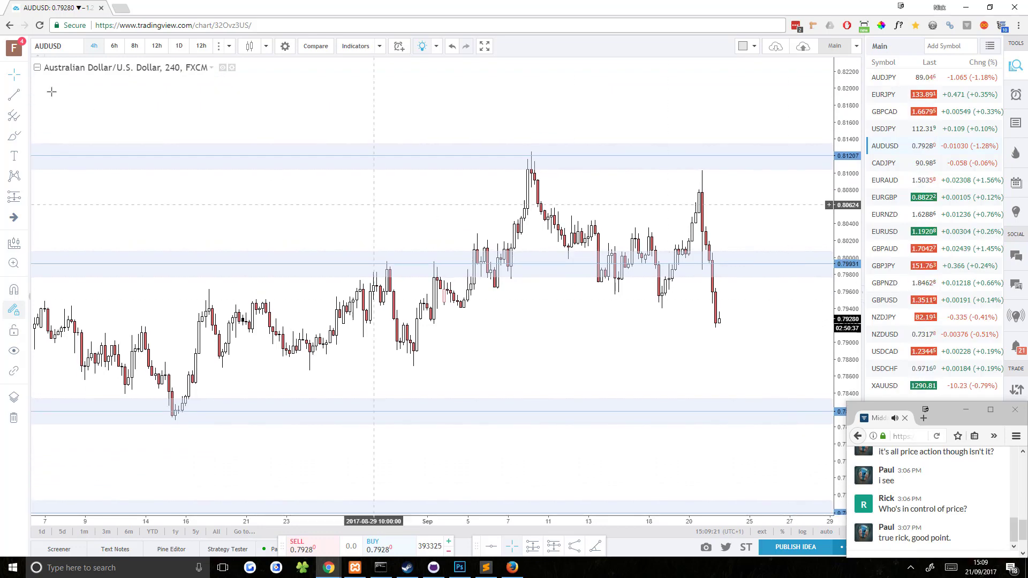
pyautogui.click(178, 46)
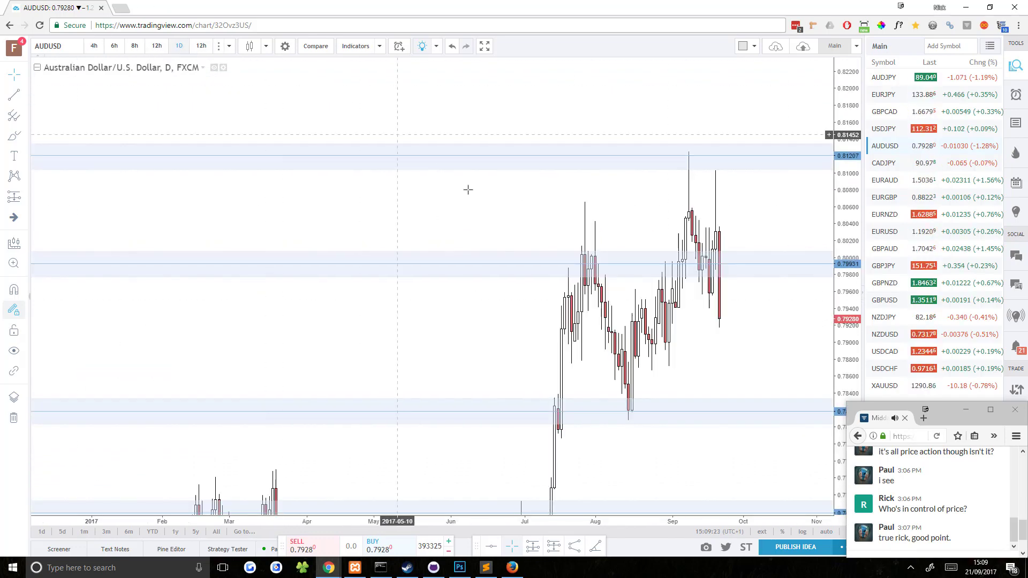
pyautogui.moveTo(849, 192); pyautogui.dragTo(746, 355)
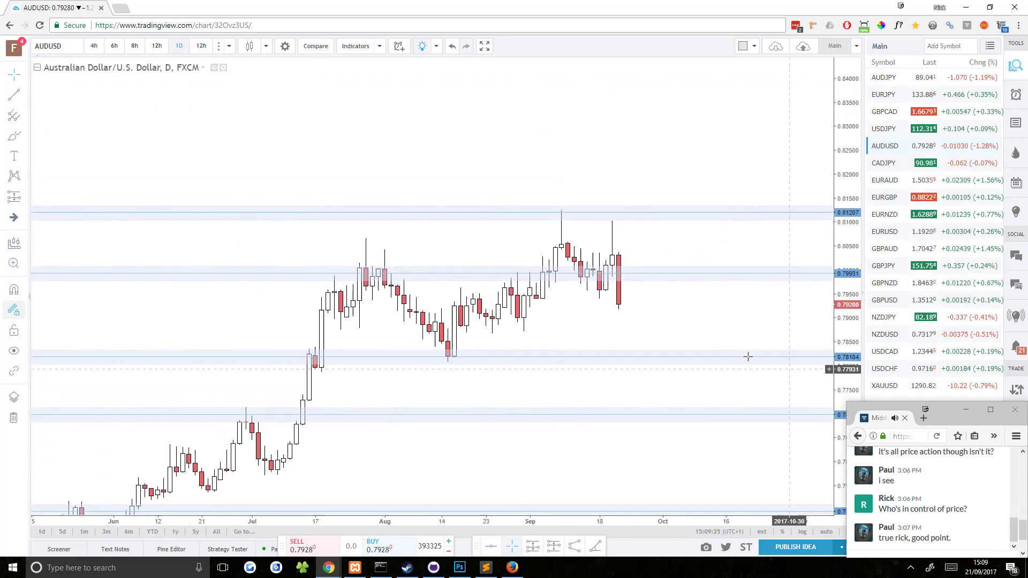
# Cycle AUDUSD through 12h, 6h, 8h and 4h candles, then return to daily.
pyautogui.click(157, 46)
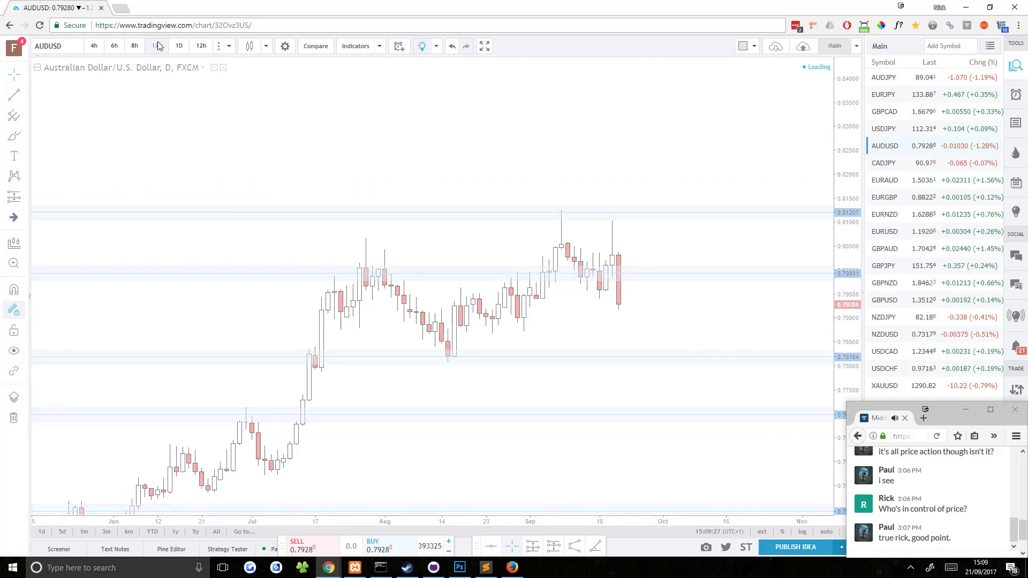
pyautogui.click(114, 48)
pyautogui.click(134, 46)
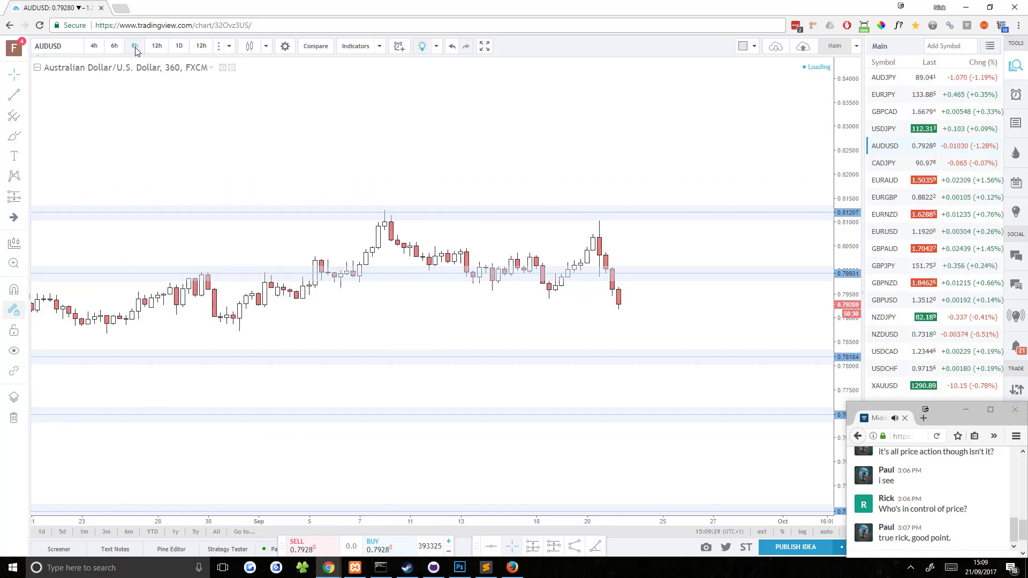
pyautogui.click(94, 46)
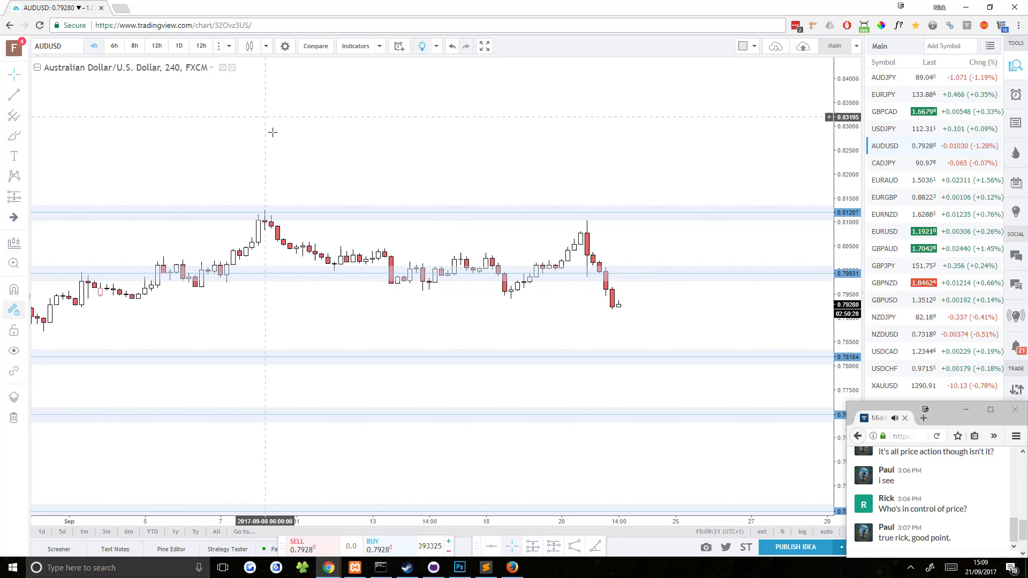
pyautogui.scroll(3, 375, 137)
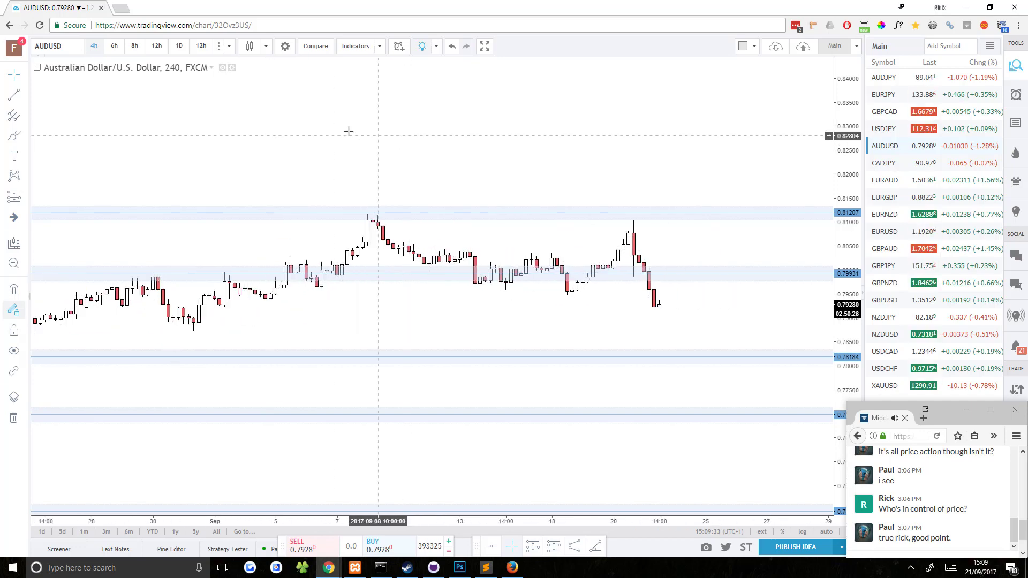
pyautogui.click(180, 46)
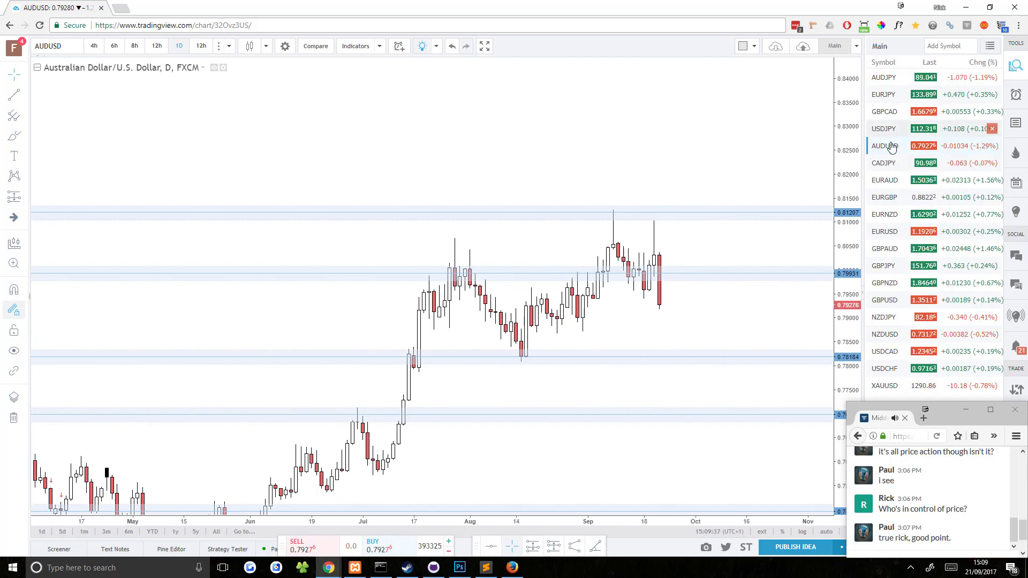
# Open CADJPY and check 12-hour and 4-hour candles before returning to daily.
pyautogui.click(883, 163)
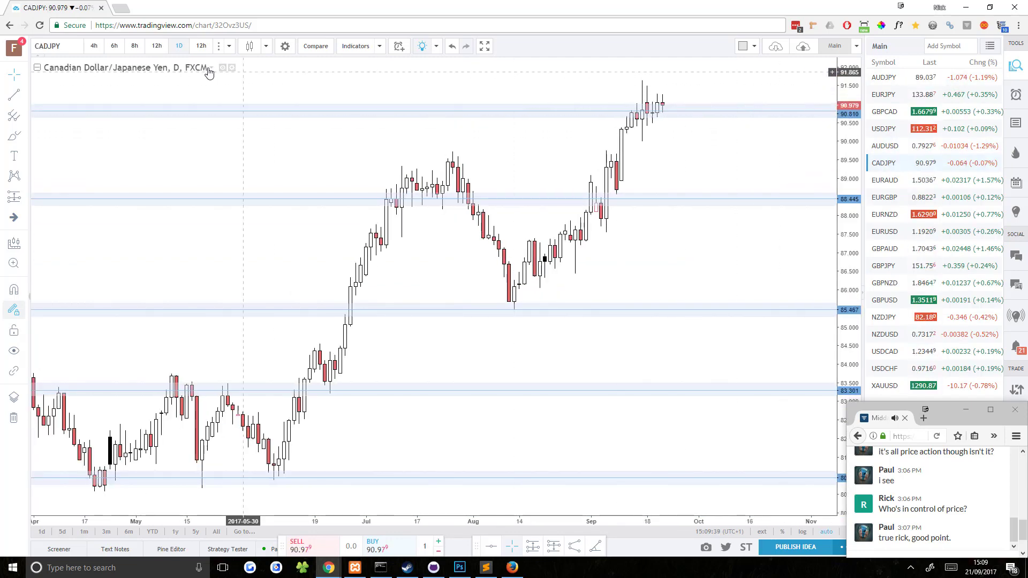
pyautogui.click(158, 47)
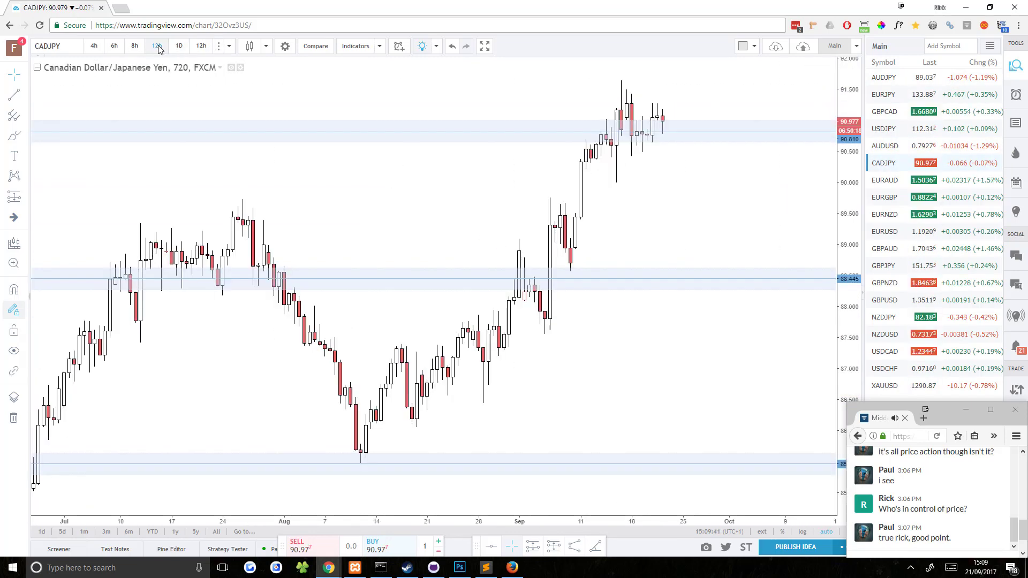
pyautogui.click(94, 46)
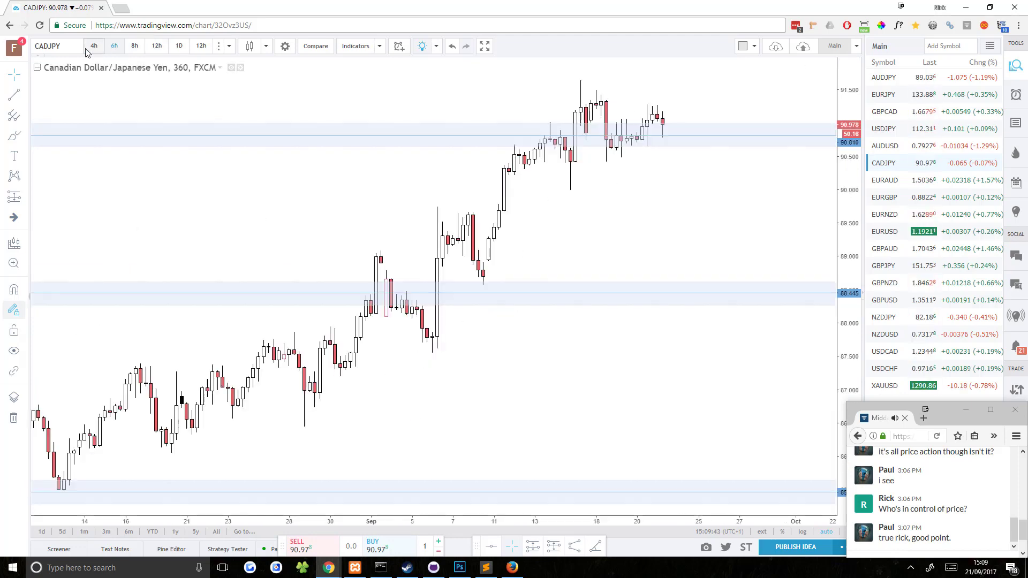
pyautogui.click(180, 46)
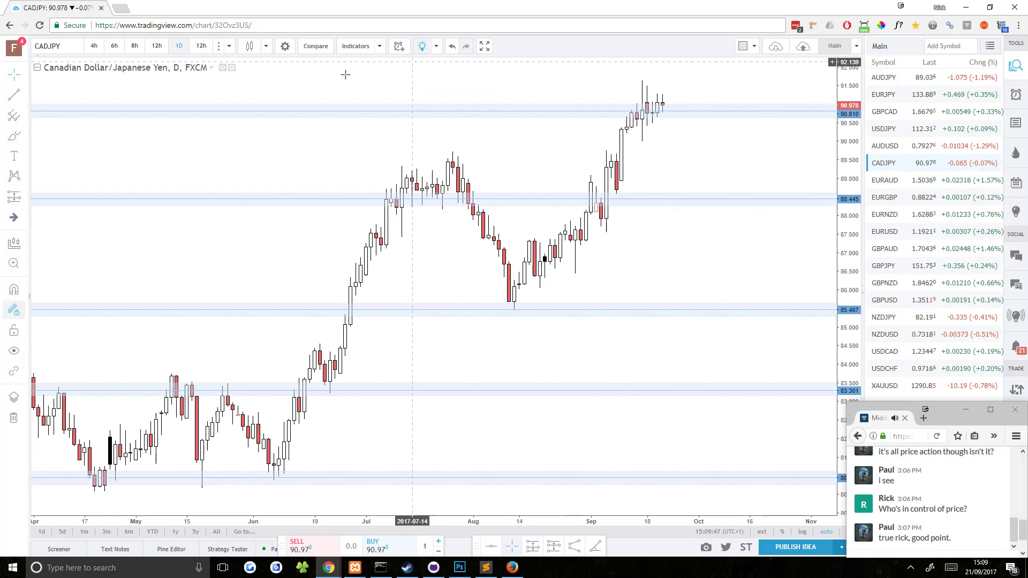
# Zoom out over several months and undo the sketched drop toward the 88.45 zone.
pyautogui.scroll(-3, 828, 232)
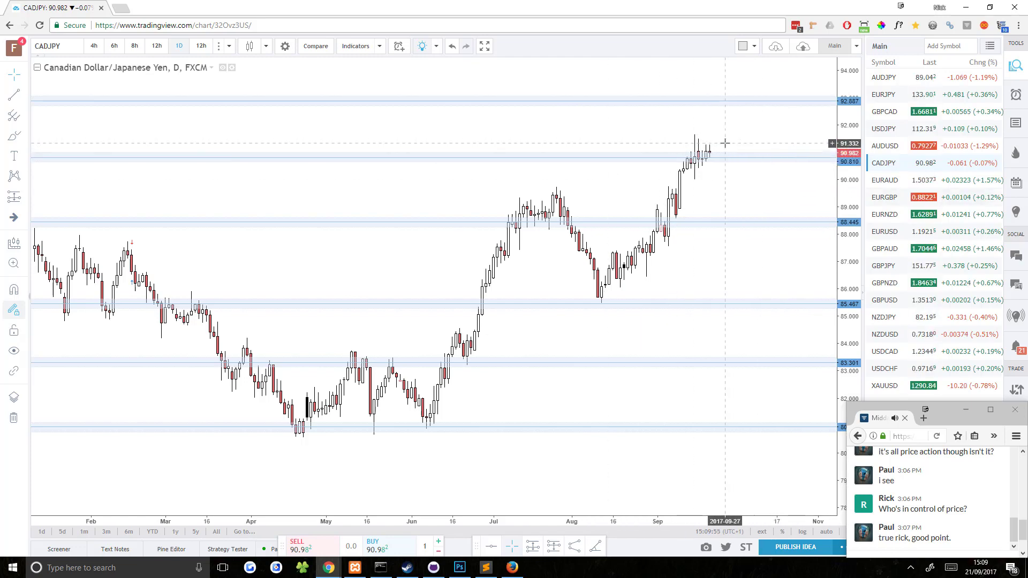
pyautogui.scroll(-3, 714, 144)
pyautogui.scroll(2, 713, 147)
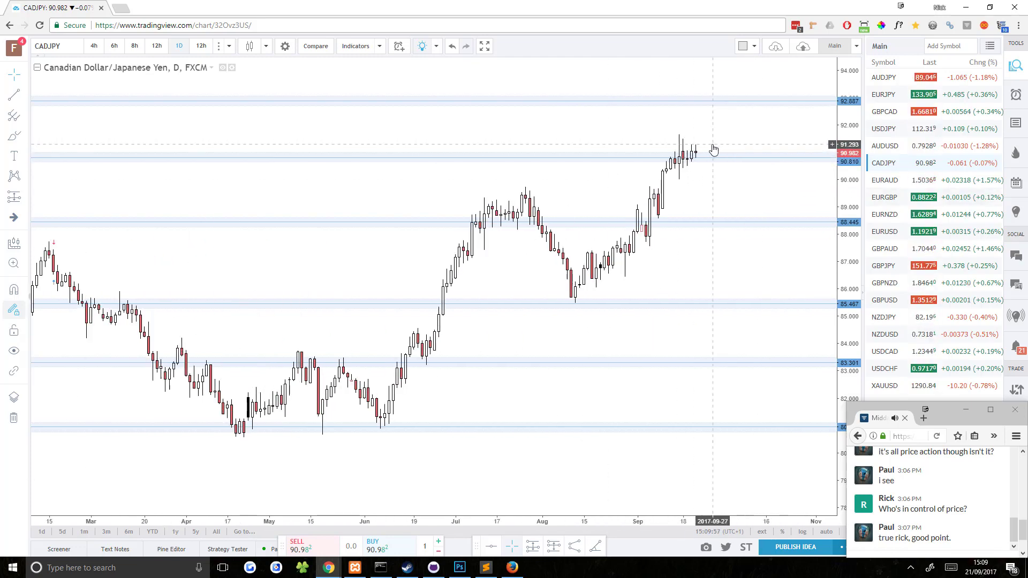
pyautogui.scroll(3, 714, 147)
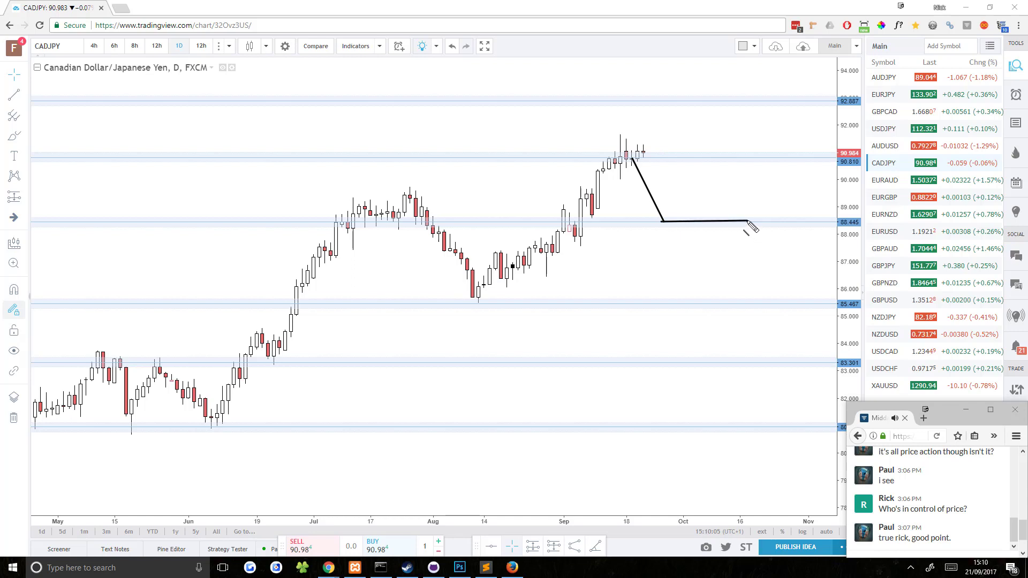
pyautogui.hotkey('ctrl', 'z')
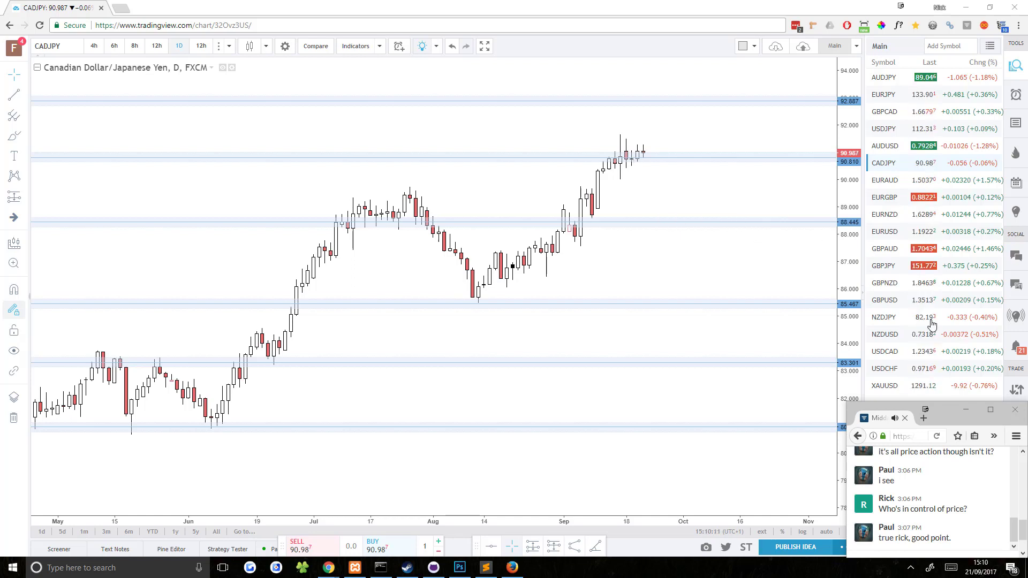
# Open EURAUD and step through 12h, 8h, 6h and 4h candles.
pyautogui.click(881, 180)
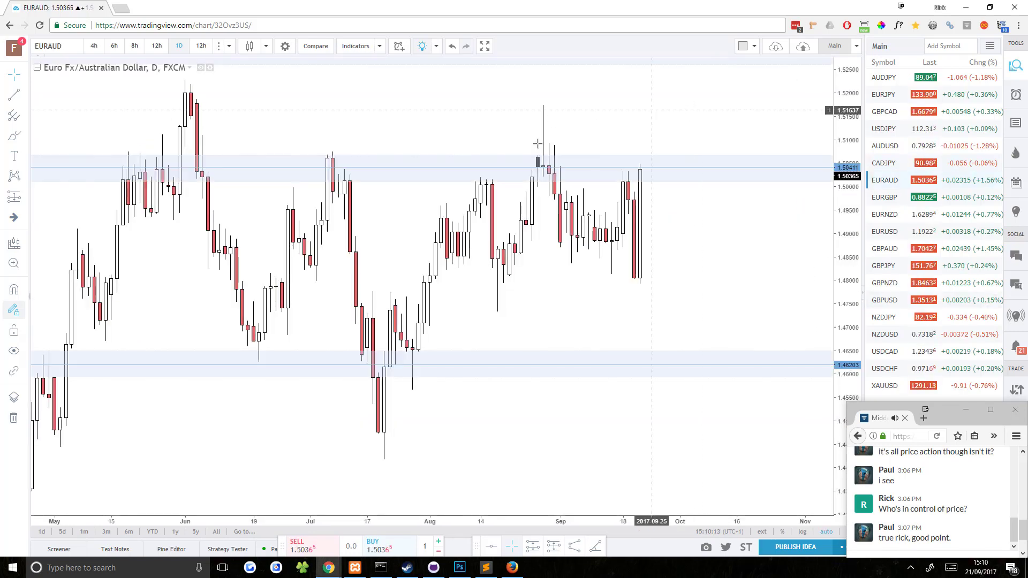
pyautogui.click(156, 46)
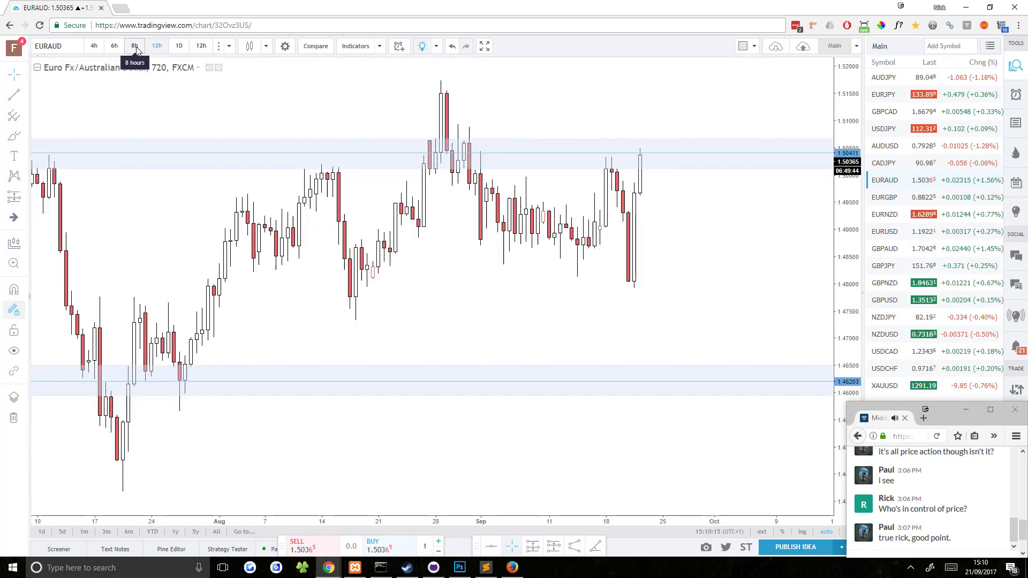
pyautogui.click(133, 47)
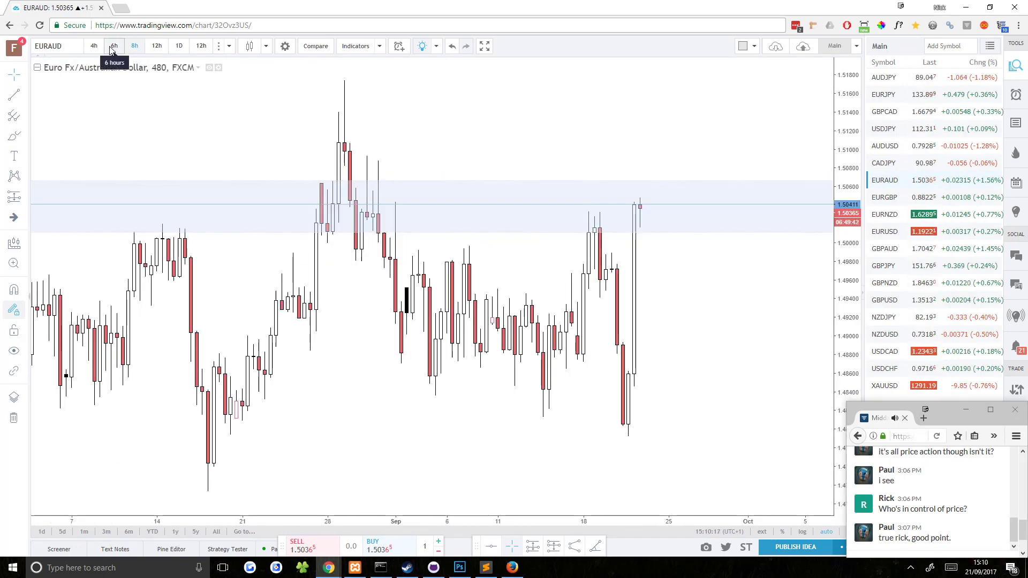
pyautogui.click(112, 47)
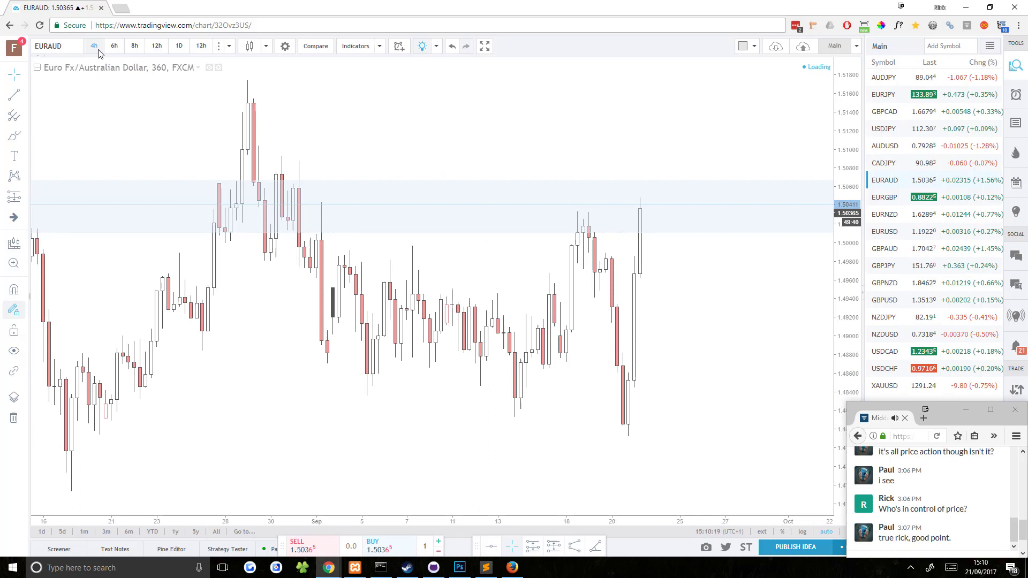
pyautogui.click(95, 47)
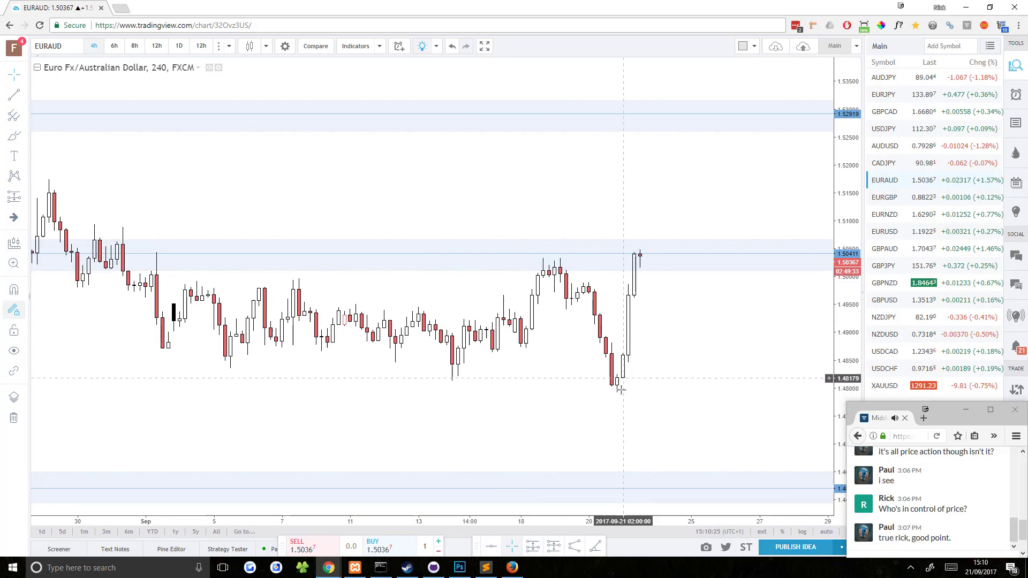
# View EURAUD on daily, 12h, then 8h candles and move it second in the watchlist.
pyautogui.click(177, 46)
pyautogui.click(157, 46)
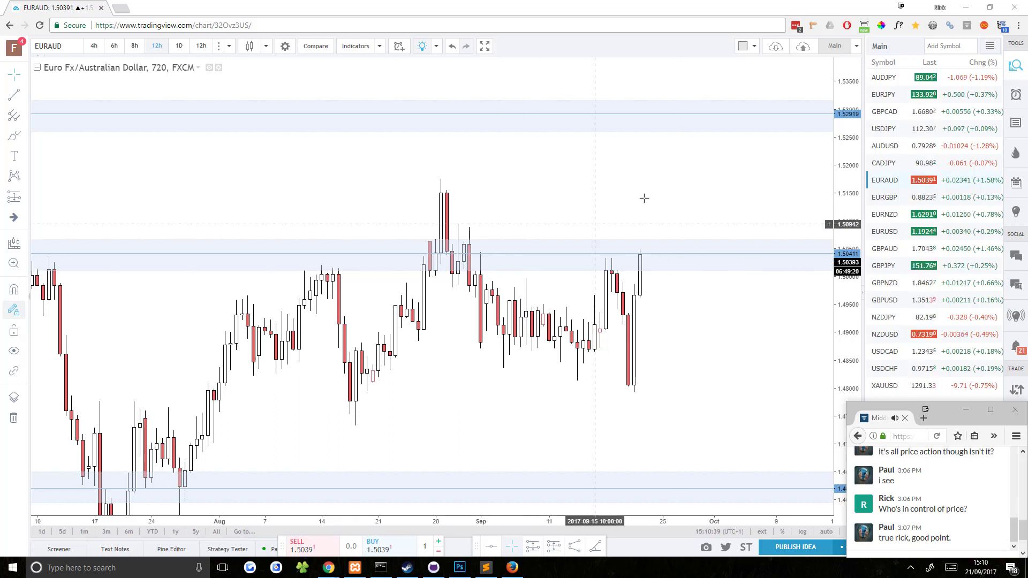
pyautogui.click(135, 47)
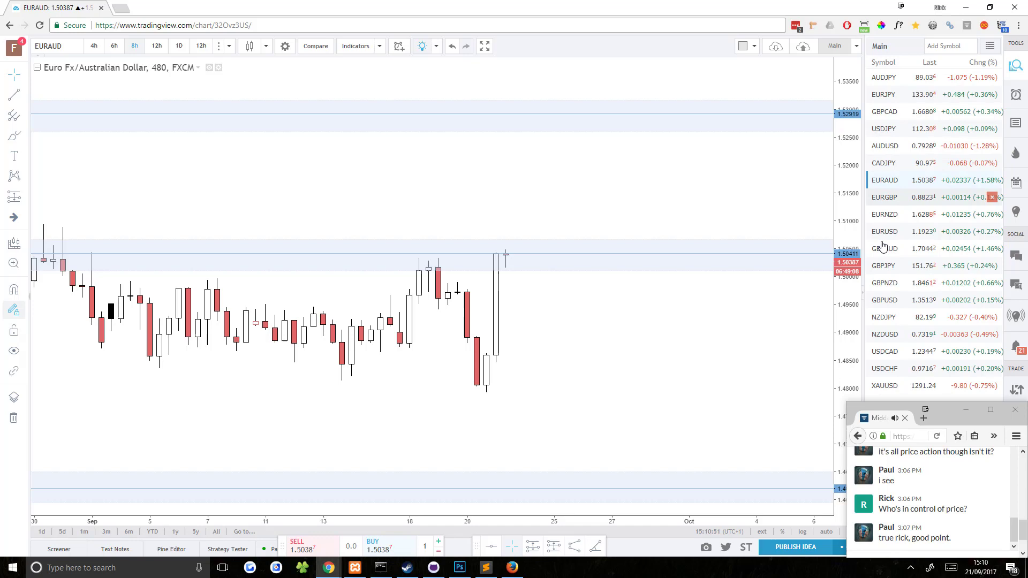
pyautogui.moveTo(892, 187); pyautogui.dragTo(899, 95)
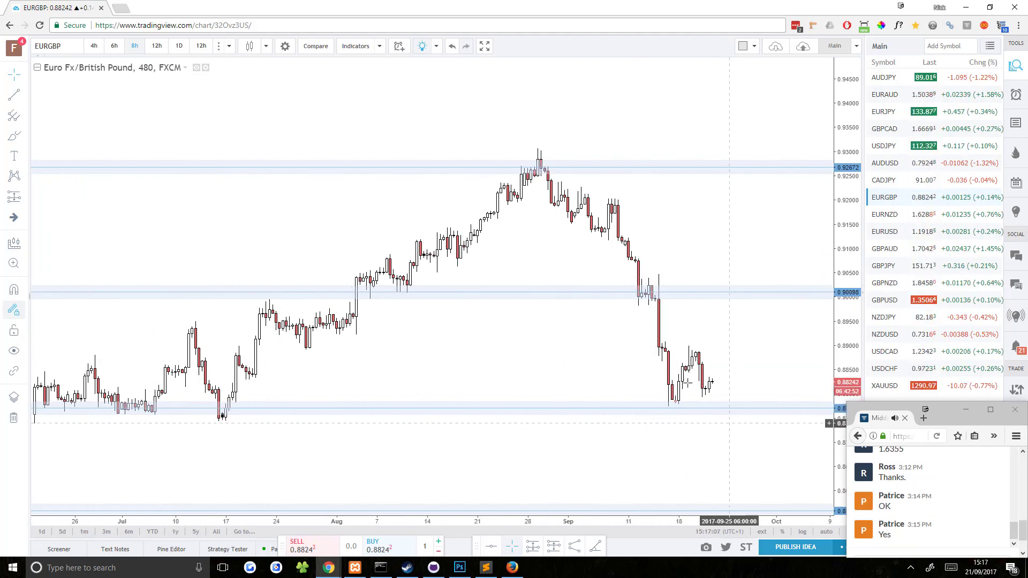
# Set EURGBP to daily, then open EURUSD and set it to 12h, then 8h candles.
pyautogui.click(179, 45)
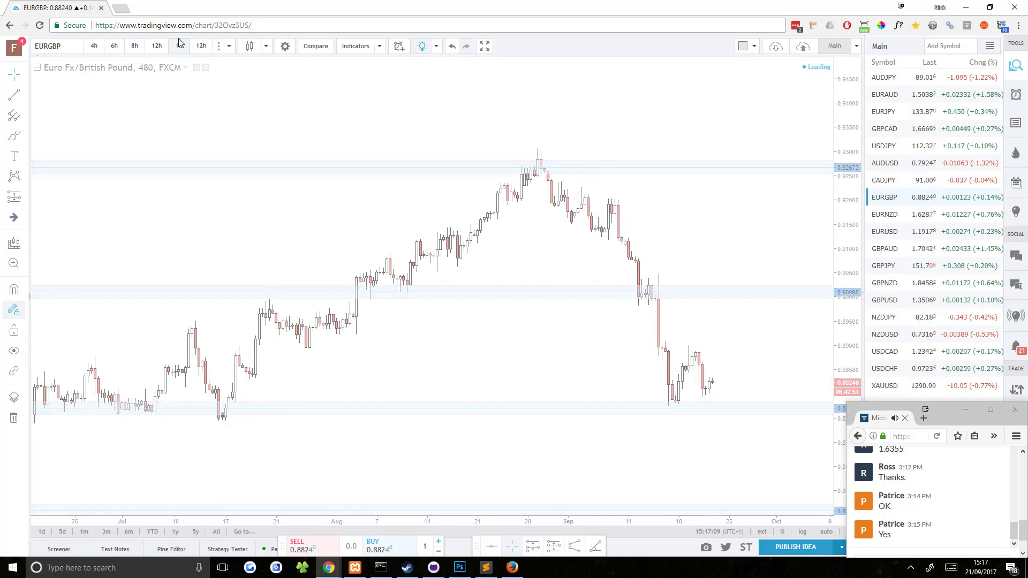
pyautogui.click(882, 213)
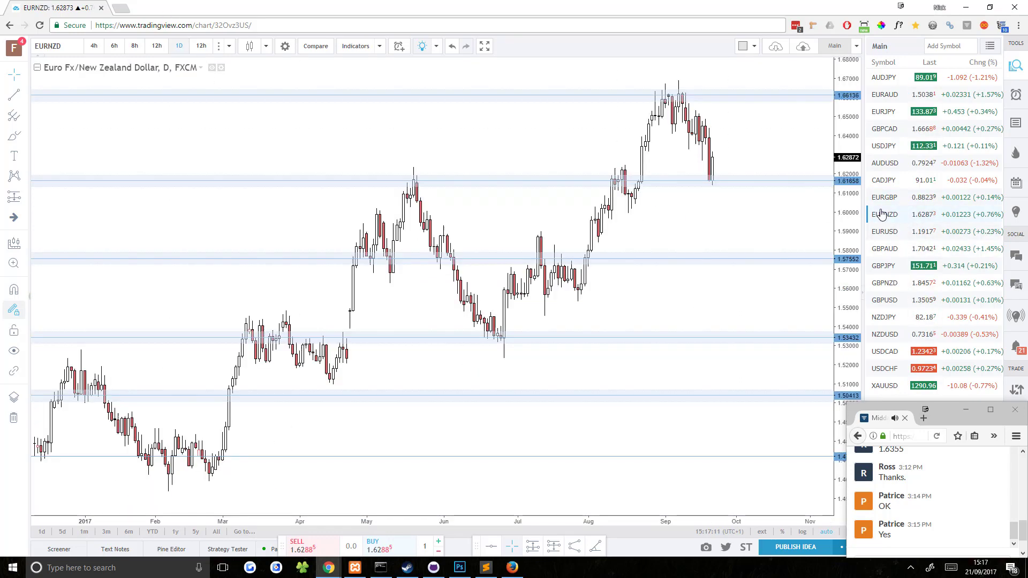
pyautogui.press('Down')
pyautogui.click(156, 45)
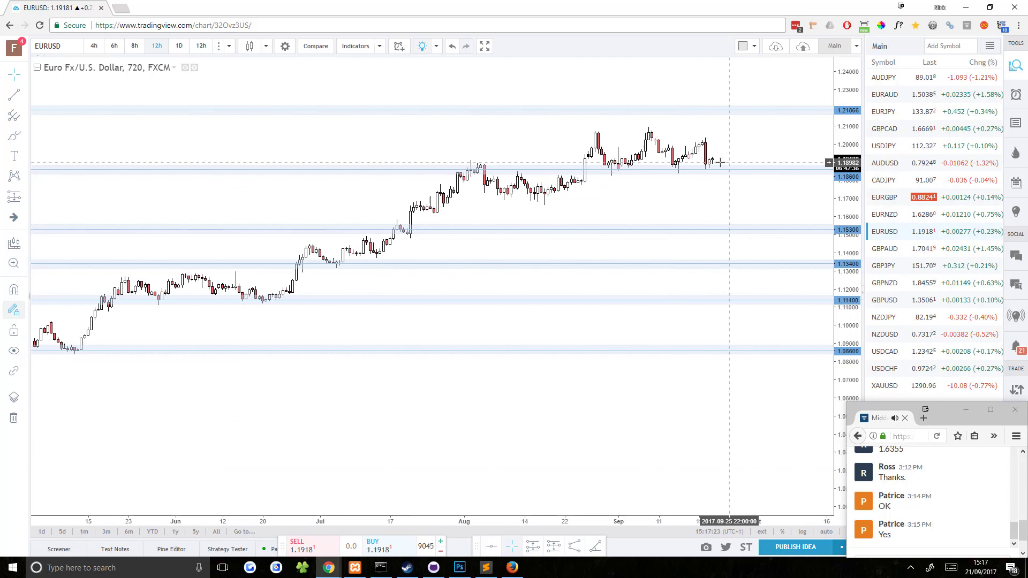
pyautogui.click(135, 46)
# Rescale EURUSD so prices span about 1.18 to 1.25, with candles shifted right.
pyautogui.scroll(3, 696, 171)
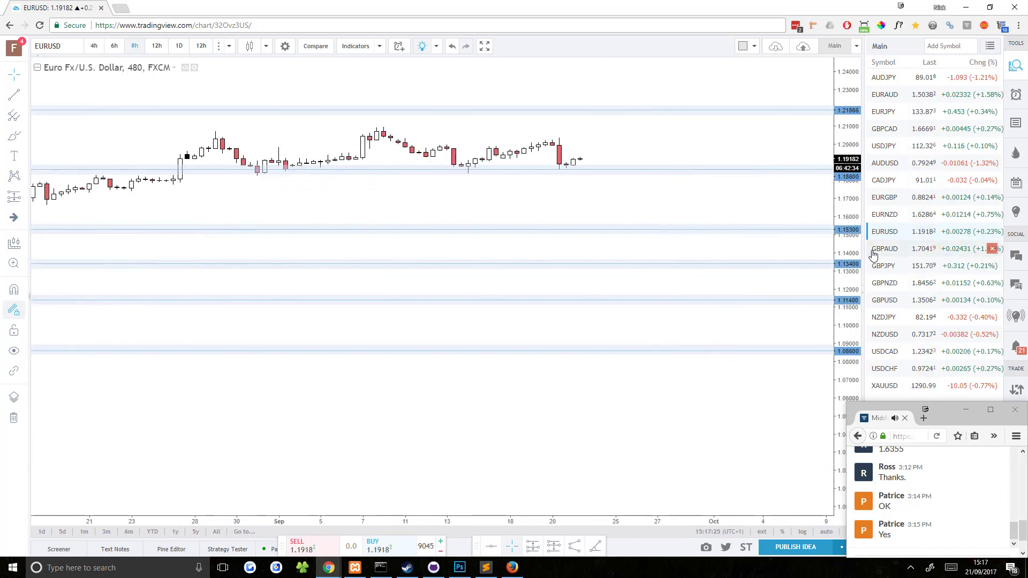
pyautogui.moveTo(779, 152); pyautogui.dragTo(564, 406)
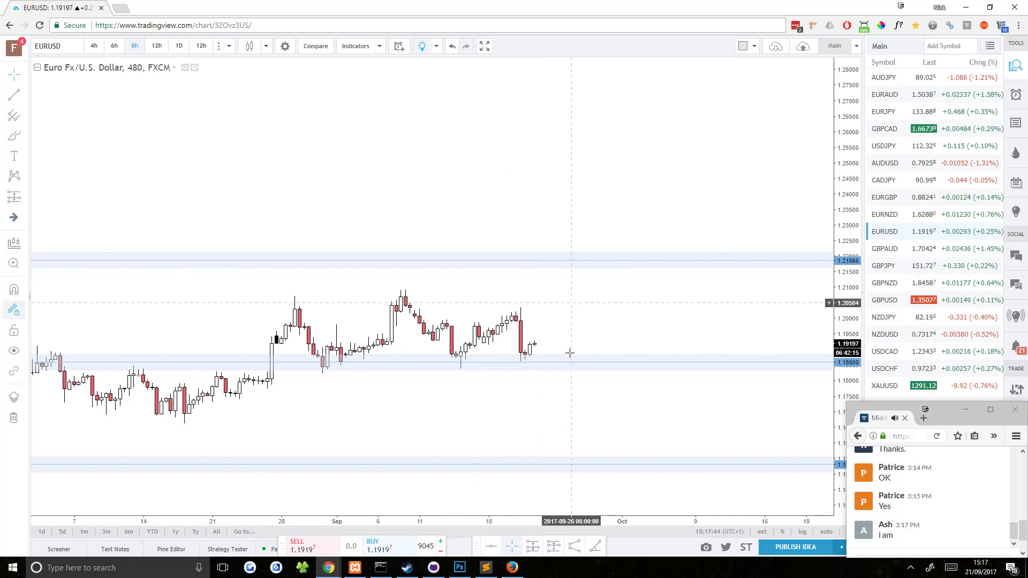
pyautogui.moveTo(837, 403); pyautogui.dragTo(807, 303)
pyautogui.moveTo(401, 393); pyautogui.dragTo(548, 393)
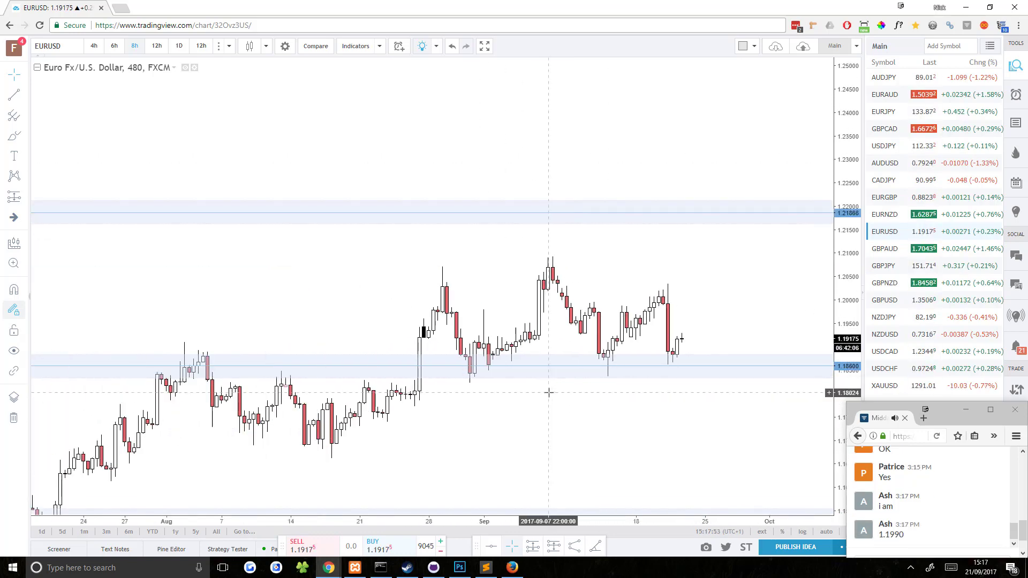
pyautogui.scroll(2, 548, 393)
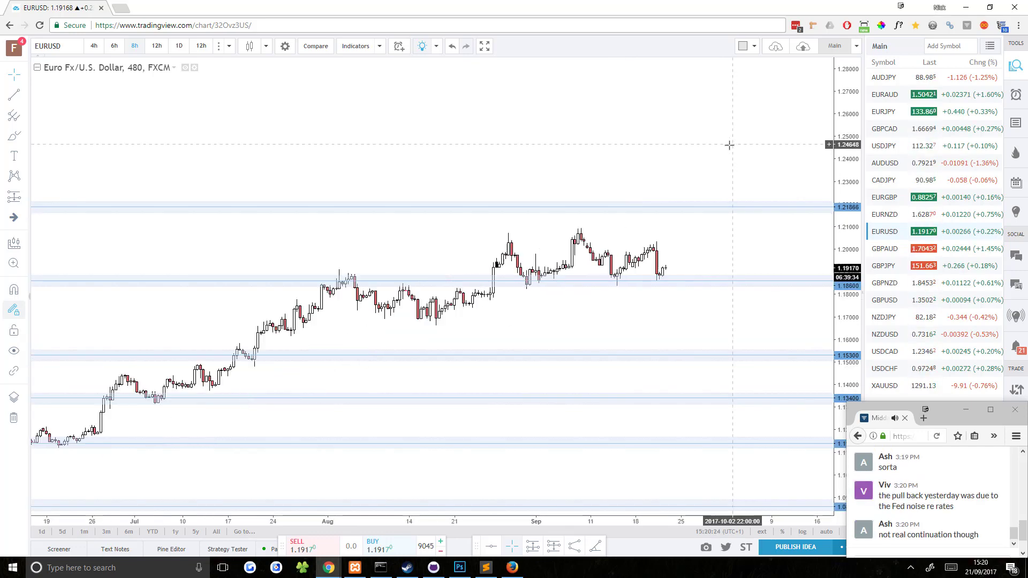
pyautogui.scroll(3, 787, 239)
pyautogui.click(665, 134)
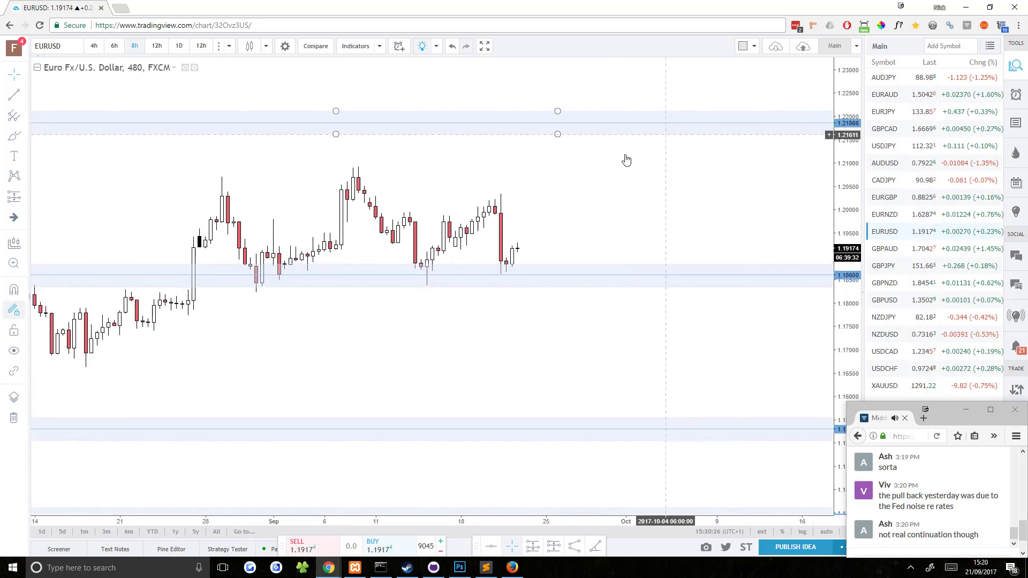
pyautogui.click(424, 188)
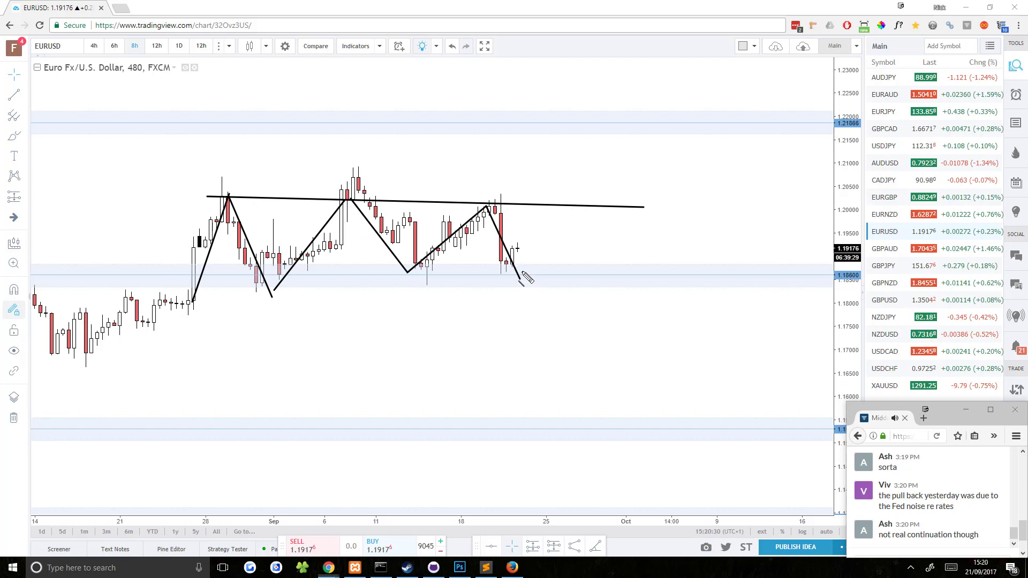
pyautogui.hotkey('ctrl', 'alt', 'h')
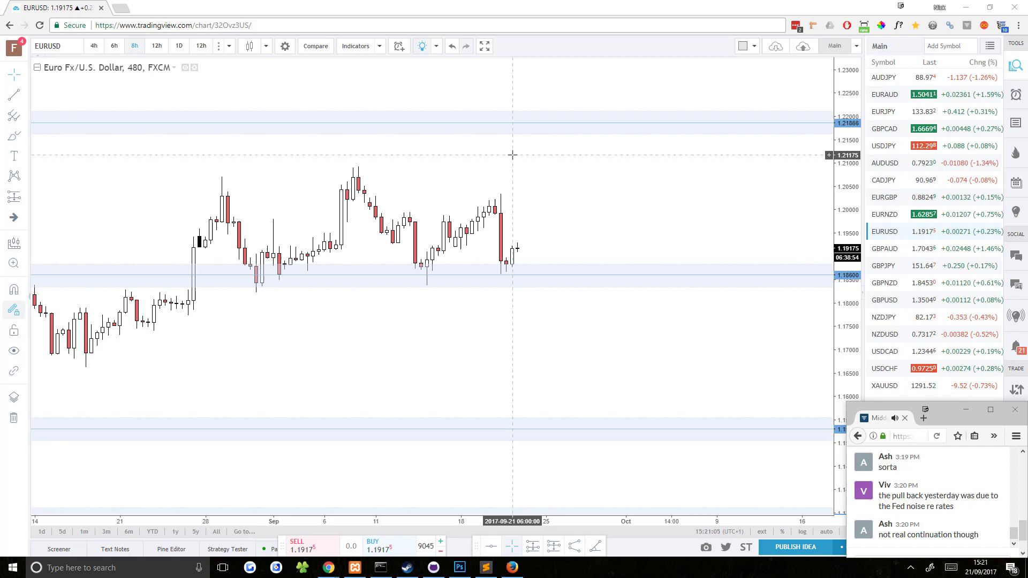
pyautogui.click(898, 255)
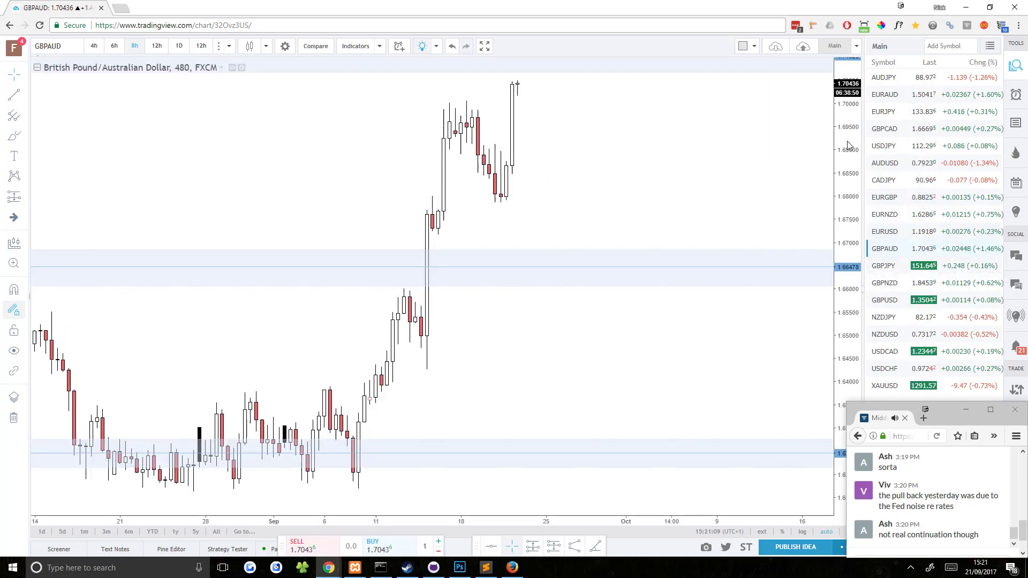
# Compare GBPAUD on daily, 12-hour, 8-hour and 6-hour candles, ending on the daily chart.
pyautogui.click(180, 46)
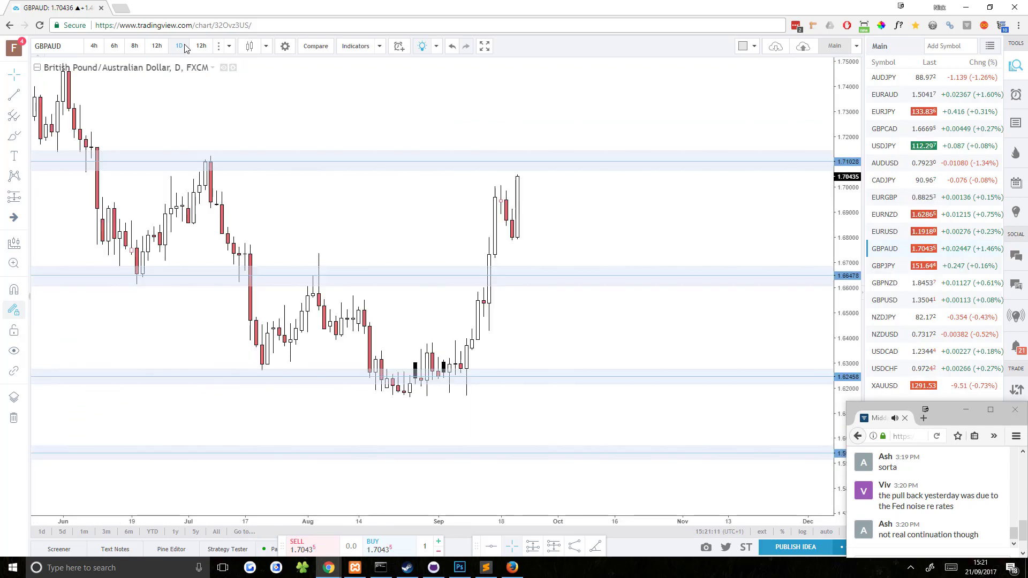
pyautogui.click(155, 47)
pyautogui.click(134, 46)
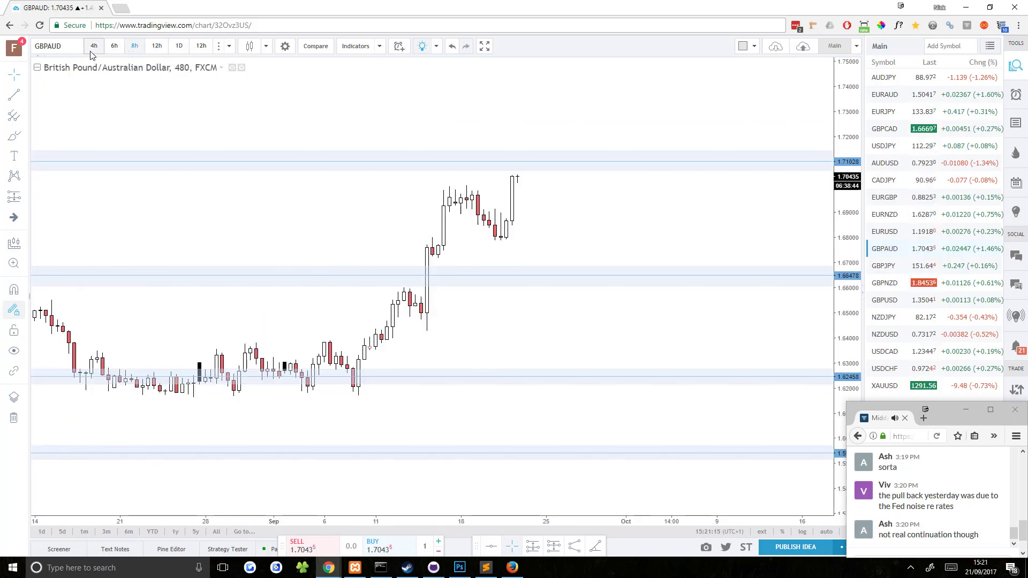
pyautogui.click(114, 46)
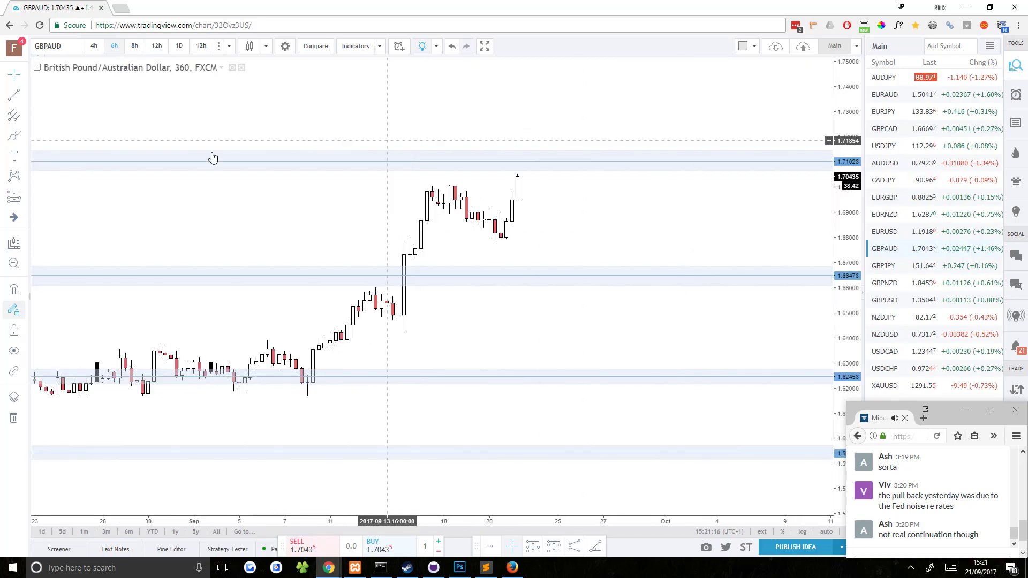
pyautogui.scroll(-4, 687, 213)
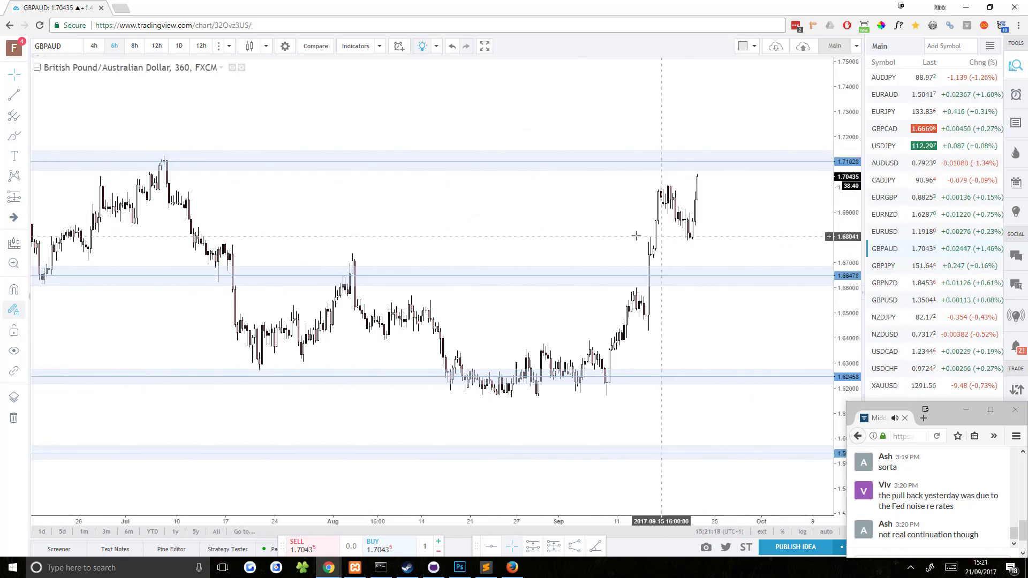
pyautogui.click(180, 45)
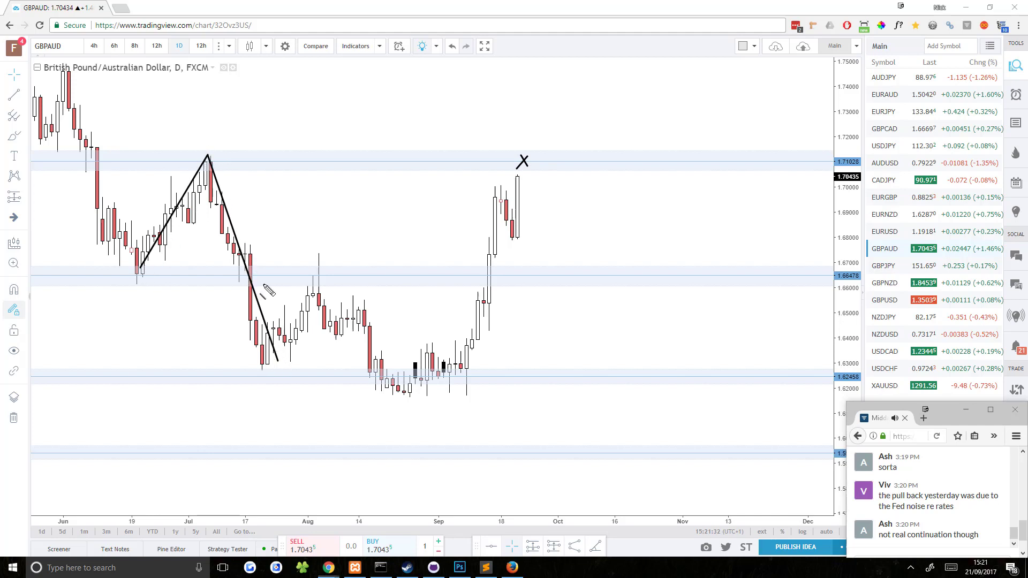
# Pan GBPAUD's daily chart from late 2016 through 2017 to recent prices, then switch to GBPJPY.
pyautogui.scroll(-3, 247, 296)
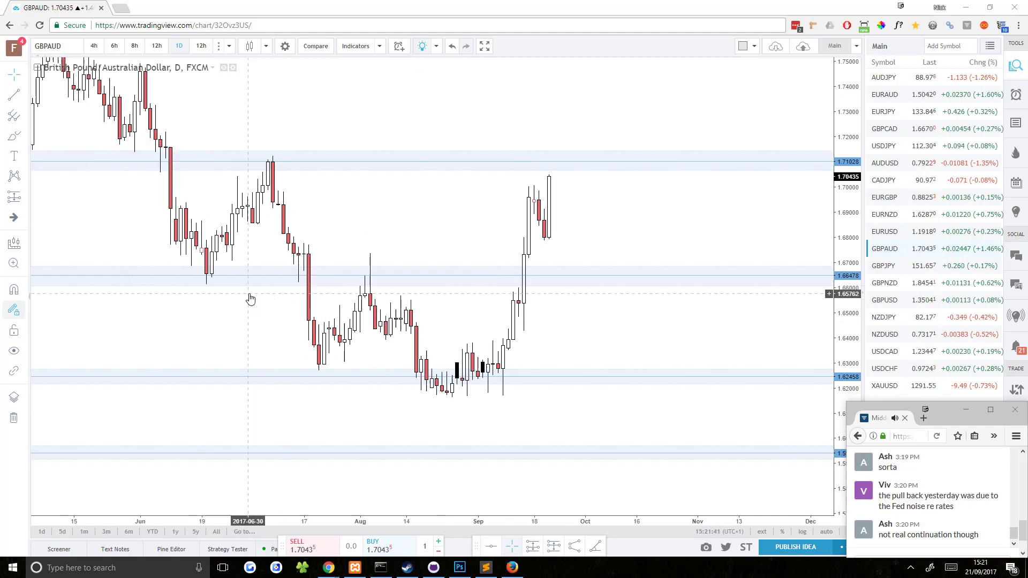
pyautogui.moveTo(130, 189); pyautogui.dragTo(592, 214)
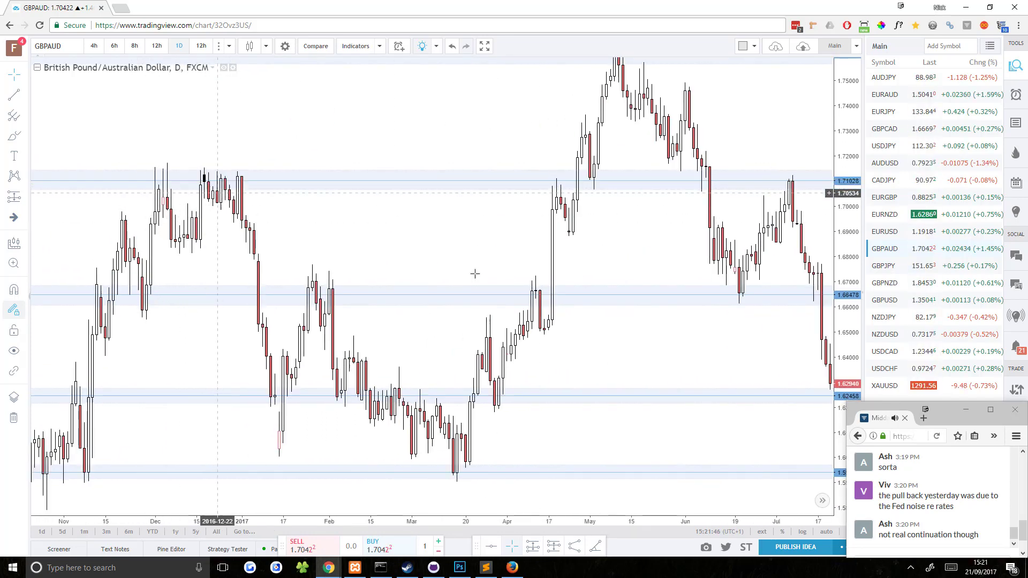
pyautogui.moveTo(592, 243)
pyautogui.mouseDown()
pyautogui.moveTo(186, 256)
pyautogui.moveTo(746, 275)
pyautogui.moveTo(610, 252)
pyautogui.mouseUp()
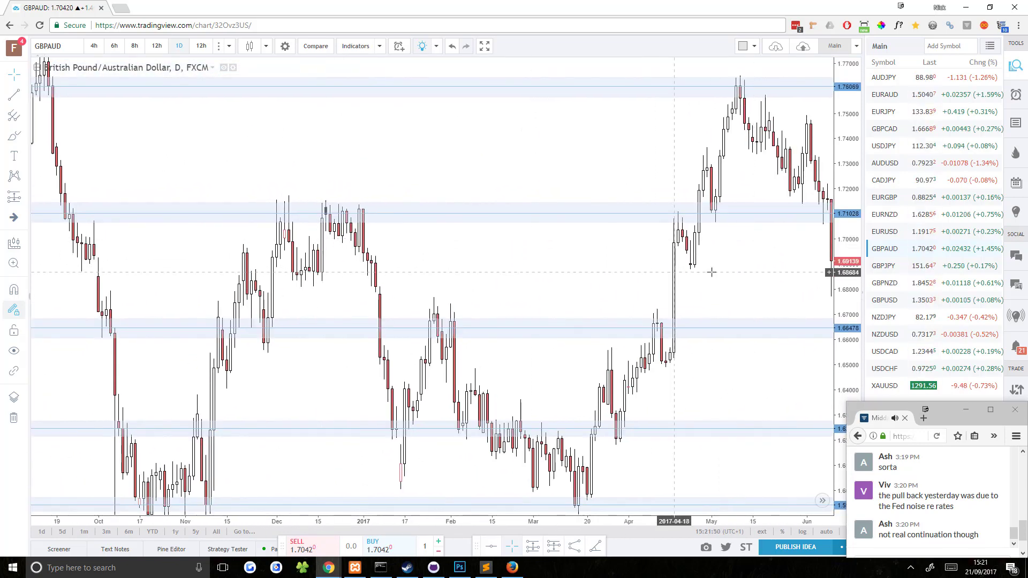
pyautogui.moveTo(725, 271); pyautogui.dragTo(360, 300)
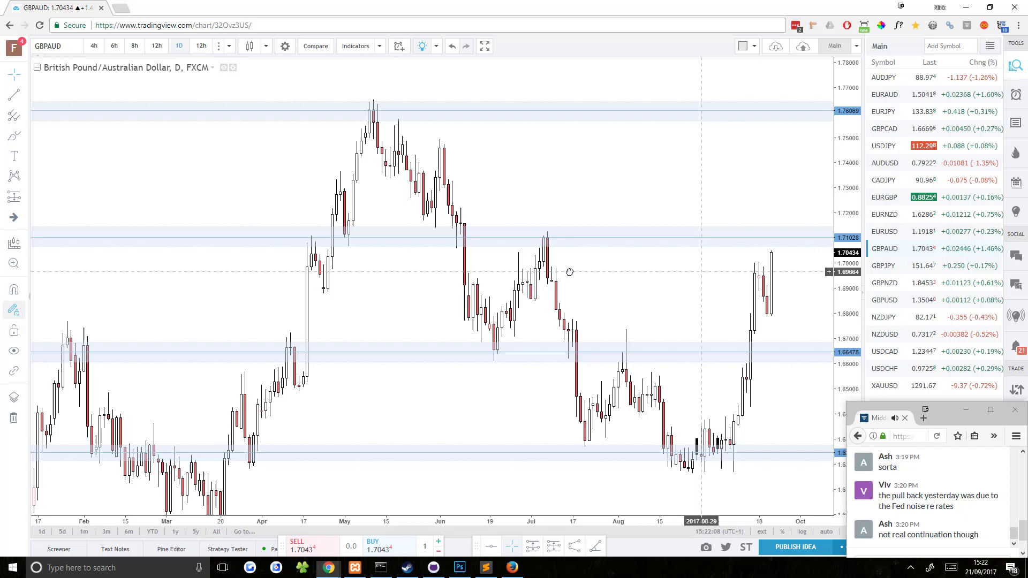
pyautogui.scroll(1, 563, 271)
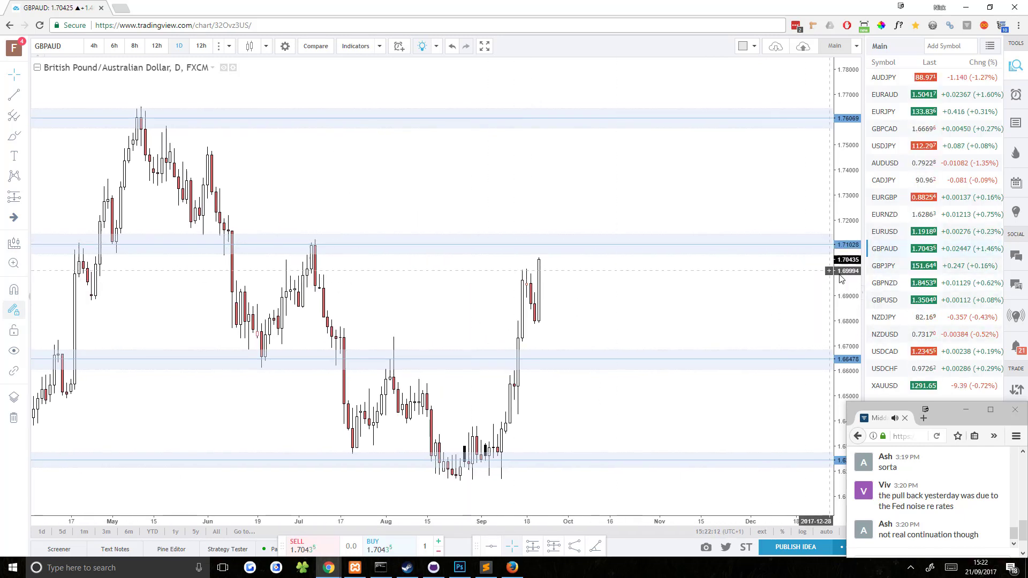
pyautogui.click(880, 267)
# Review GBPJPY on 12-hour and 8-hour candles, panning from 2016 through April 2017 to recent prices.
pyautogui.moveTo(840, 203); pyautogui.dragTo(840, 235)
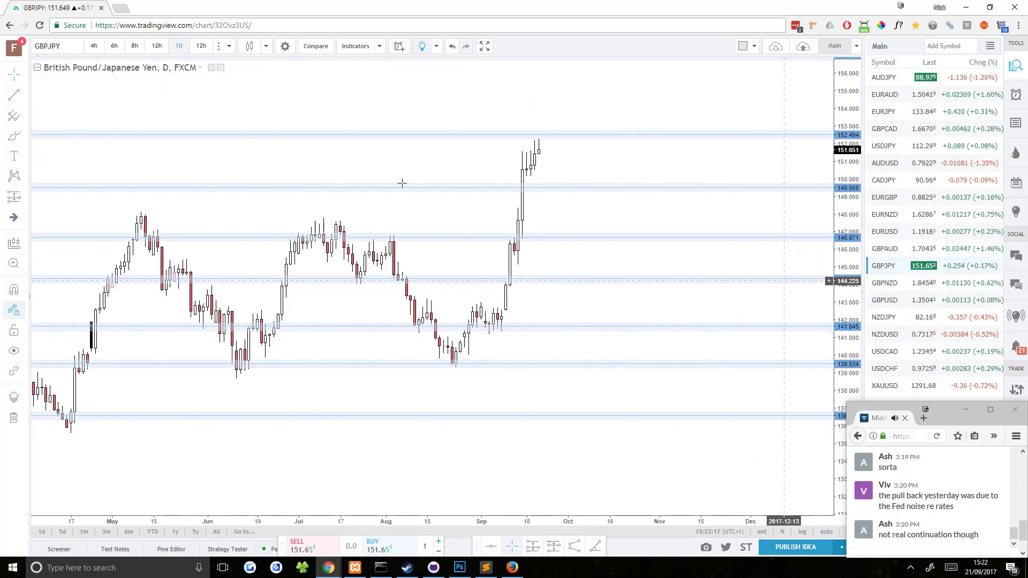
pyautogui.click(157, 46)
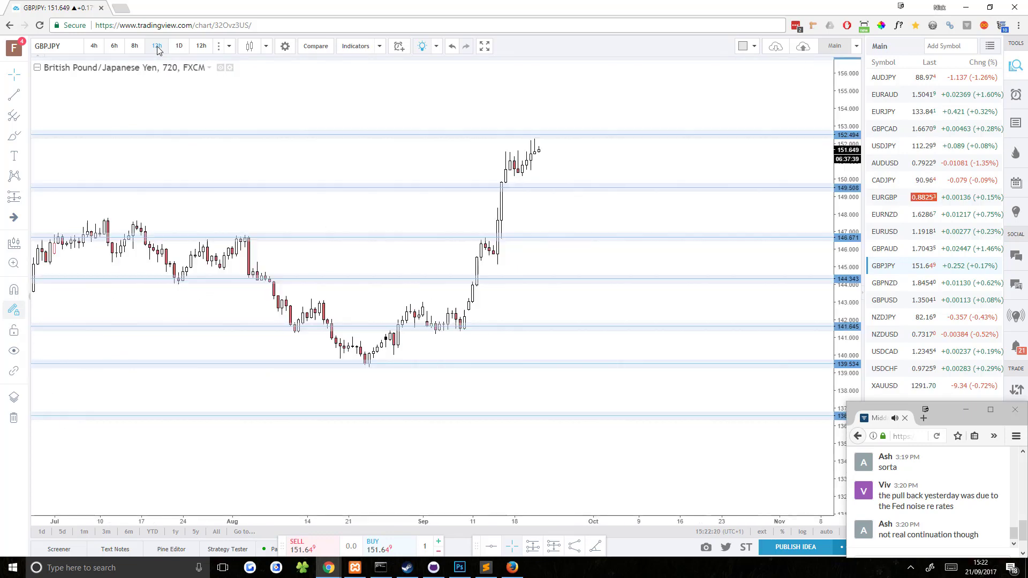
pyautogui.click(134, 46)
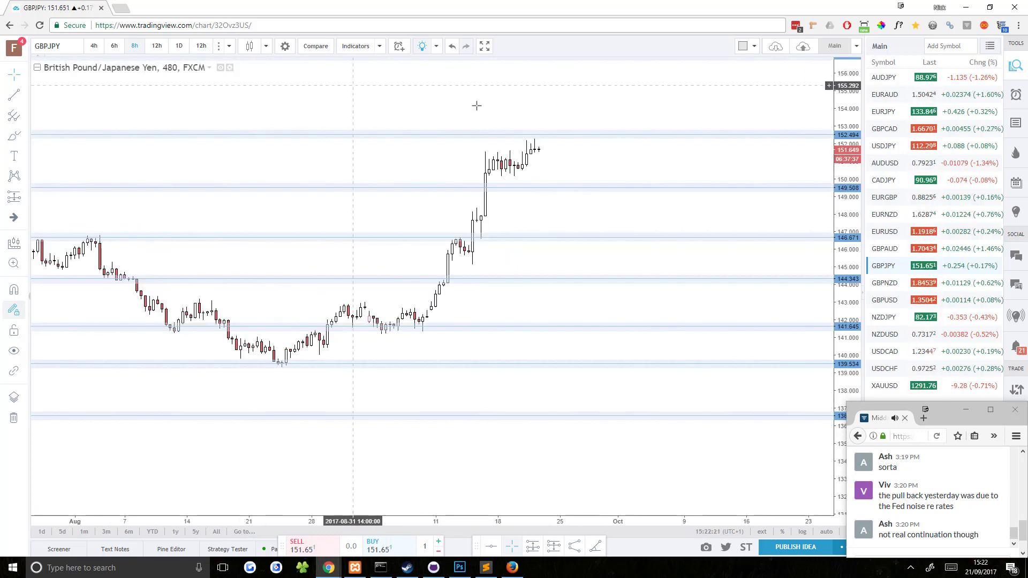
pyautogui.moveTo(432, 127); pyautogui.dragTo(561, 218)
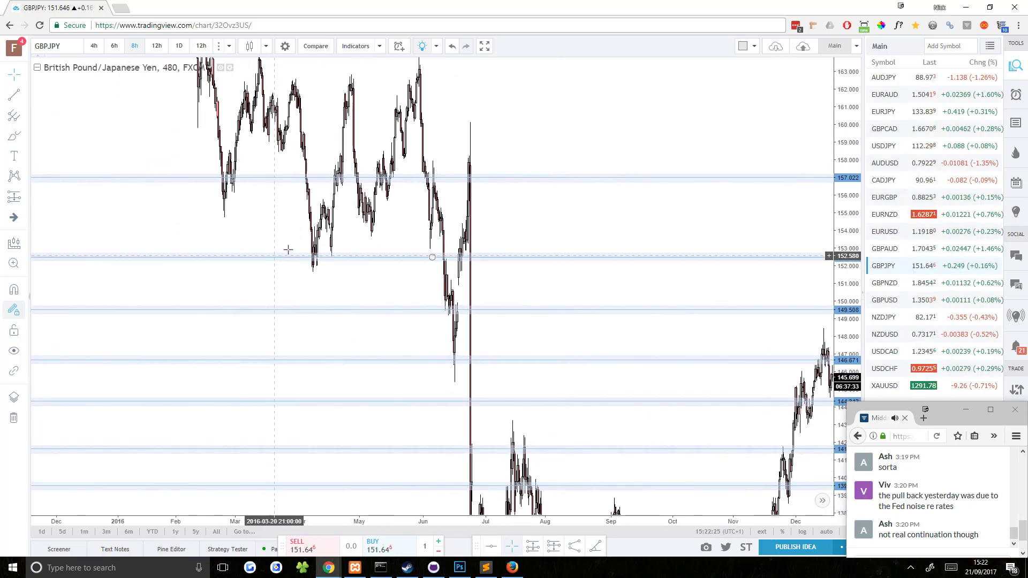
pyautogui.moveTo(676, 213); pyautogui.dragTo(123, 178)
pyautogui.scroll(5, 502, 207)
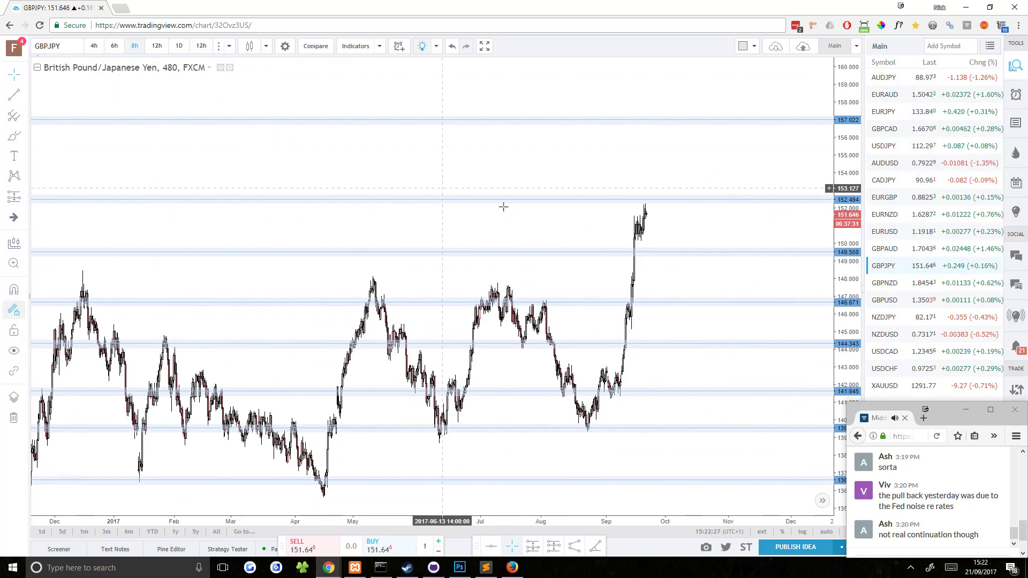
pyautogui.moveTo(464, 166); pyautogui.dragTo(552, 282)
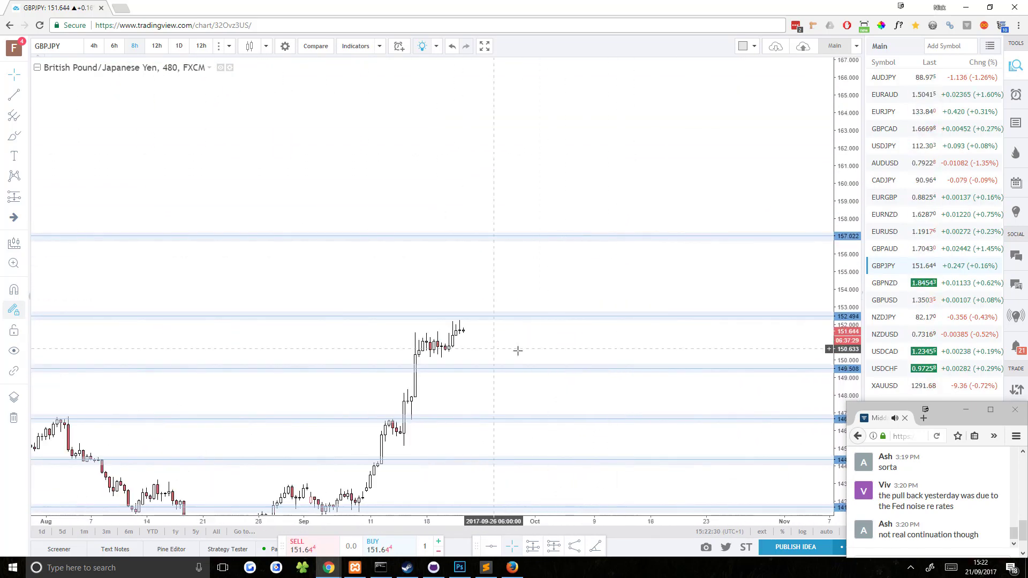
# Put GBPJPY on daily candles, pan to recent prices and compress the price scale.
pyautogui.click(179, 46)
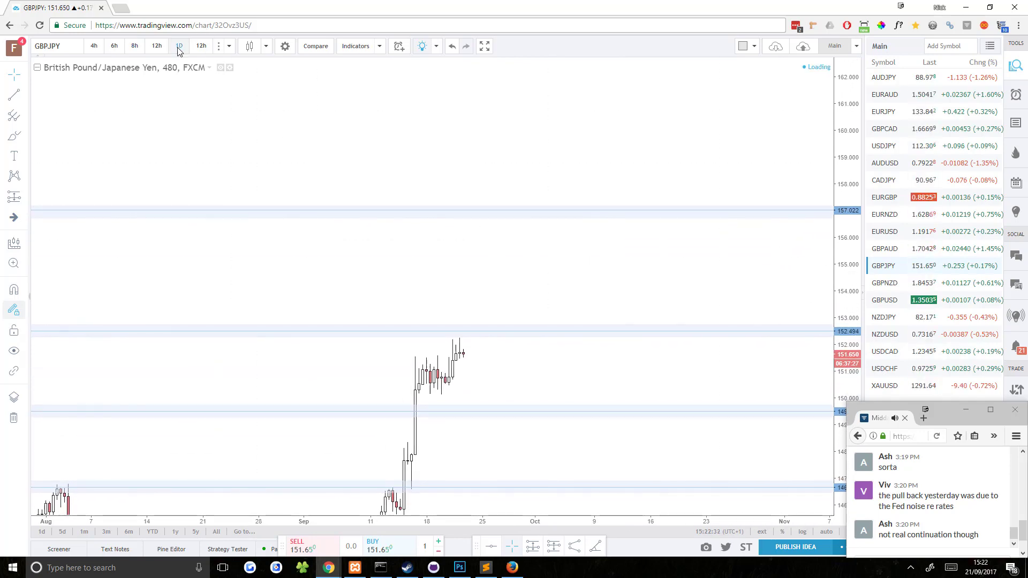
pyautogui.moveTo(498, 345); pyautogui.dragTo(684, 171)
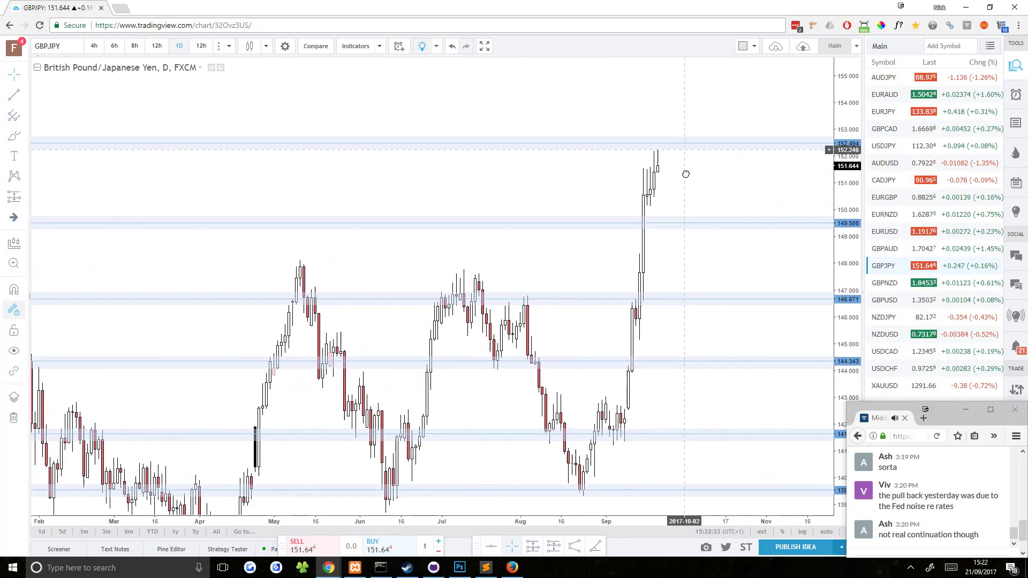
pyautogui.scroll(3, 692, 191)
pyautogui.moveTo(848, 300); pyautogui.dragTo(848, 364)
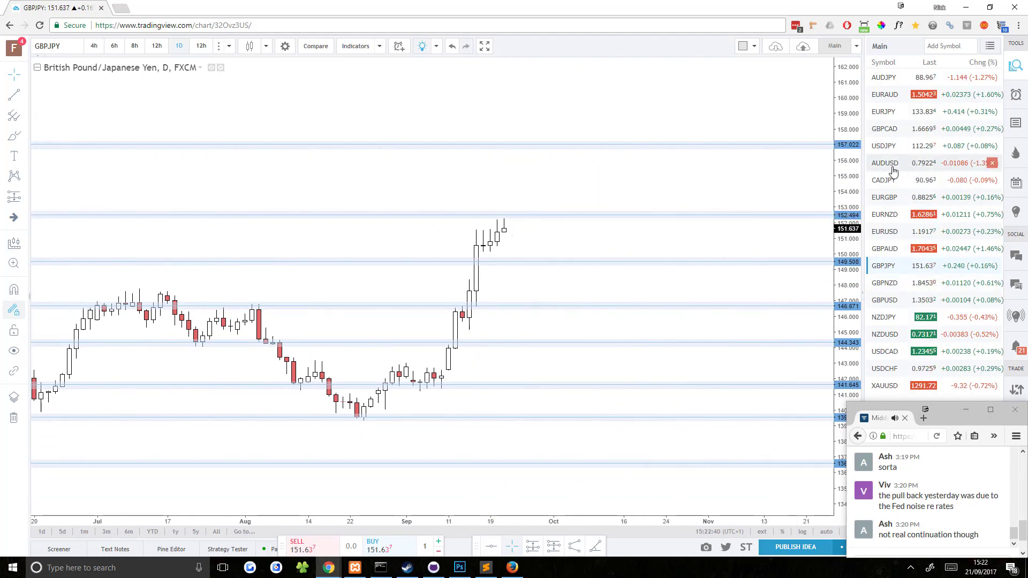
# Open GBPNZD, compress its price scale, and step through 8-hour and 6-hour to 4-hour candles.
pyautogui.click(900, 291)
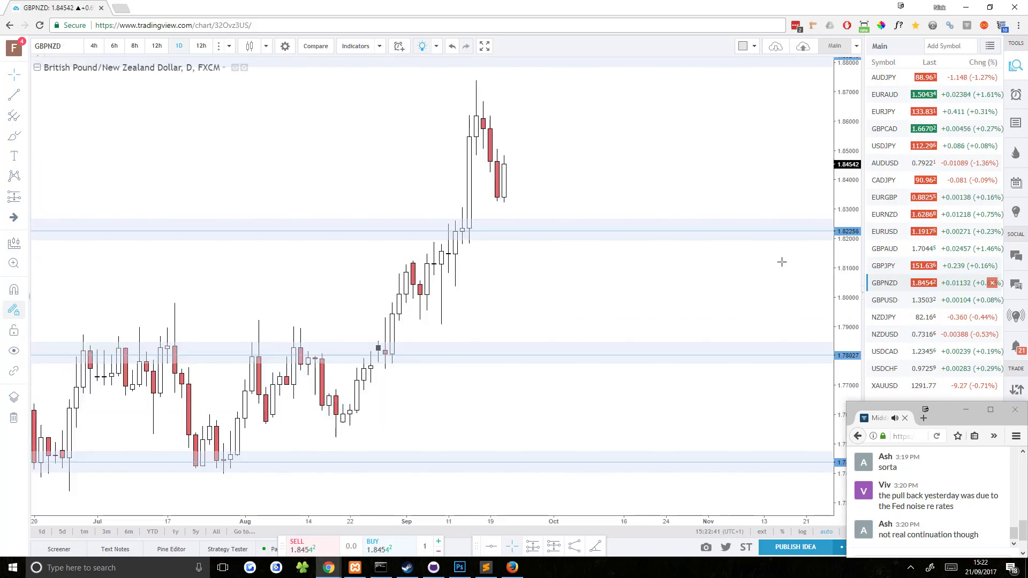
pyautogui.moveTo(846, 200); pyautogui.dragTo(789, 400)
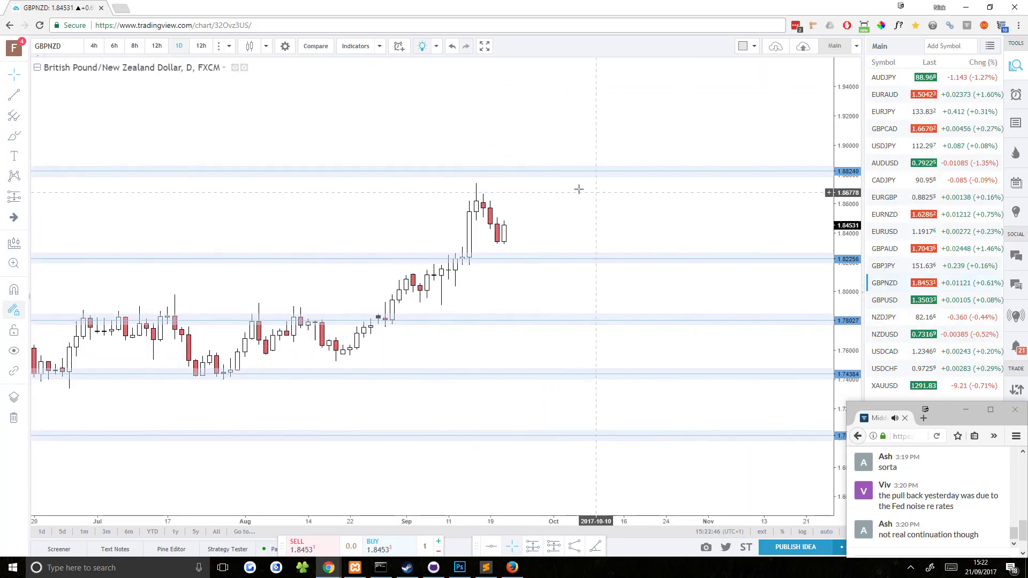
pyautogui.click(156, 46)
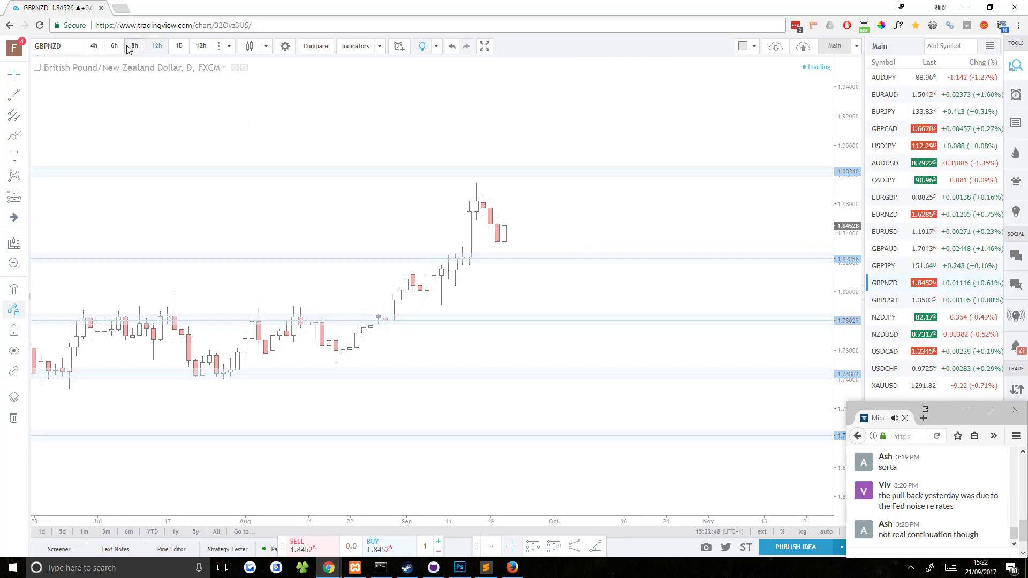
pyautogui.click(134, 46)
pyautogui.click(117, 48)
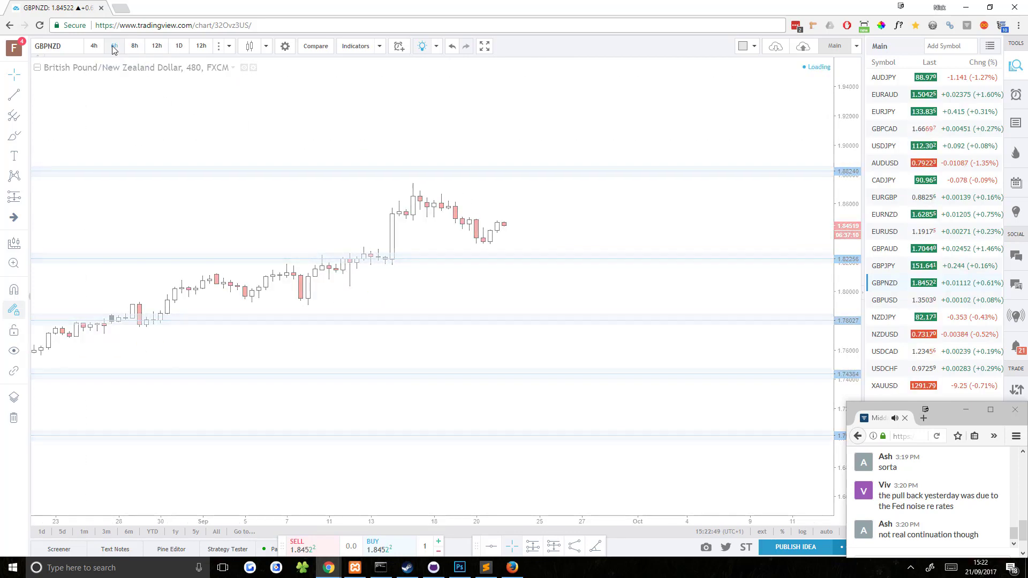
pyautogui.click(97, 48)
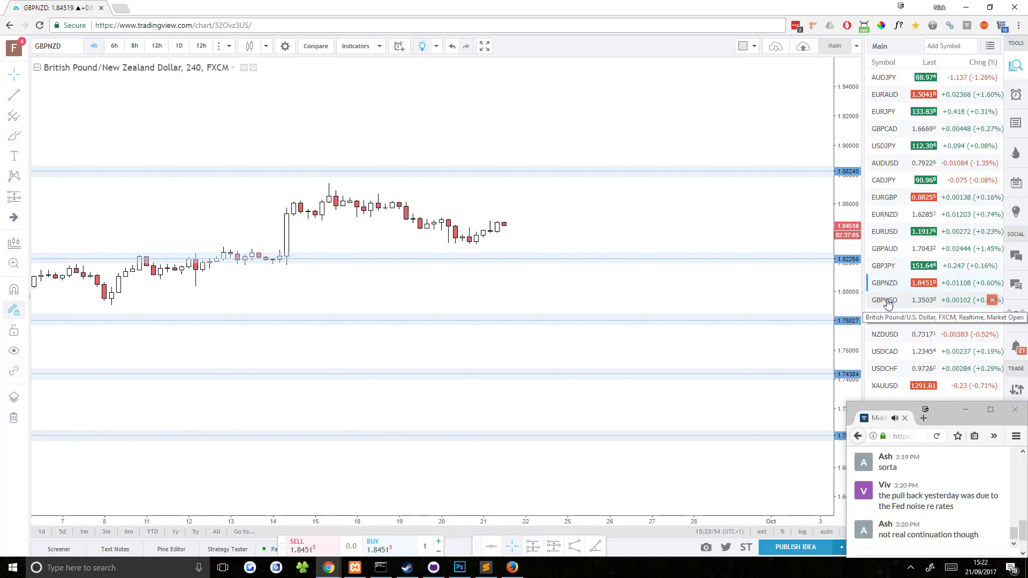
# Open GBPUSD, cycle daily, 12h, 8h, 6h and 4h candles, widen the price range, return to daily.
pyautogui.click(886, 301)
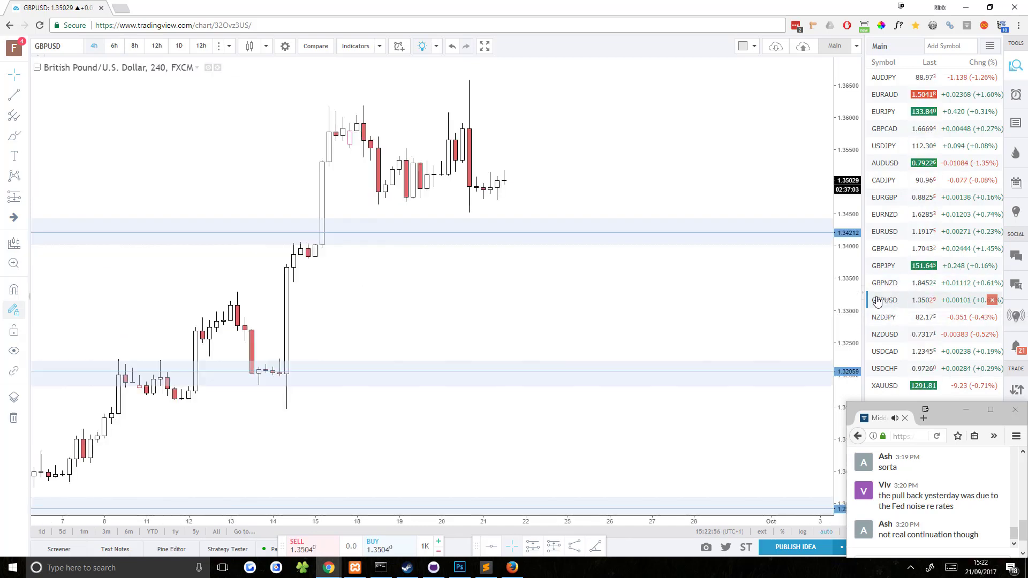
pyautogui.click(179, 50)
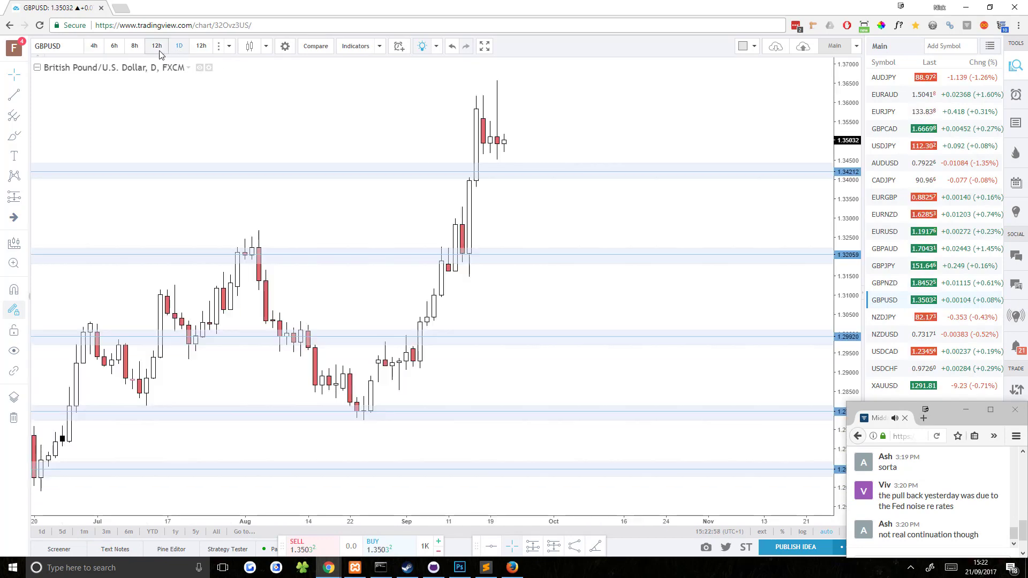
pyautogui.click(156, 48)
pyautogui.click(135, 50)
pyautogui.click(113, 47)
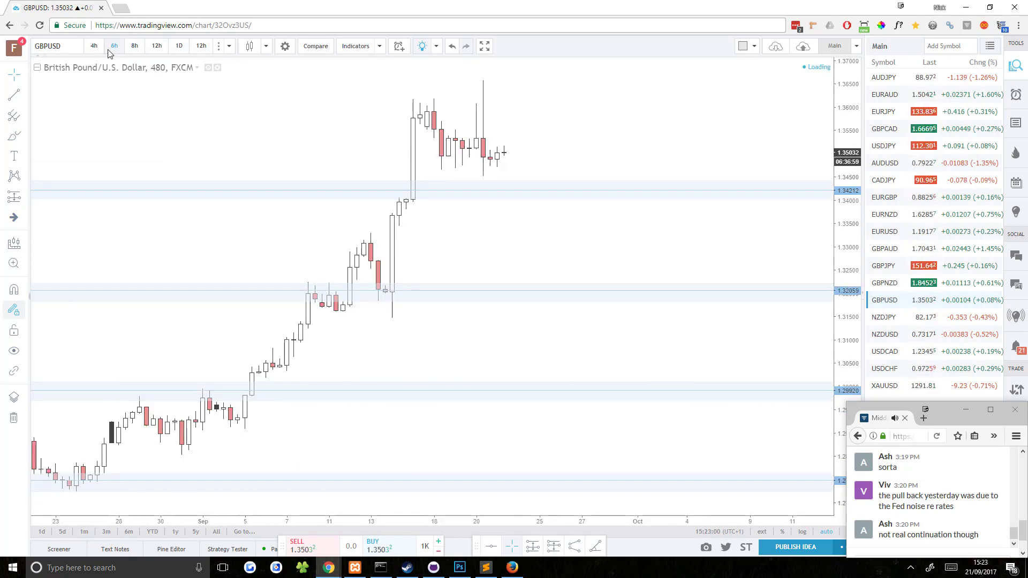
pyautogui.click(94, 47)
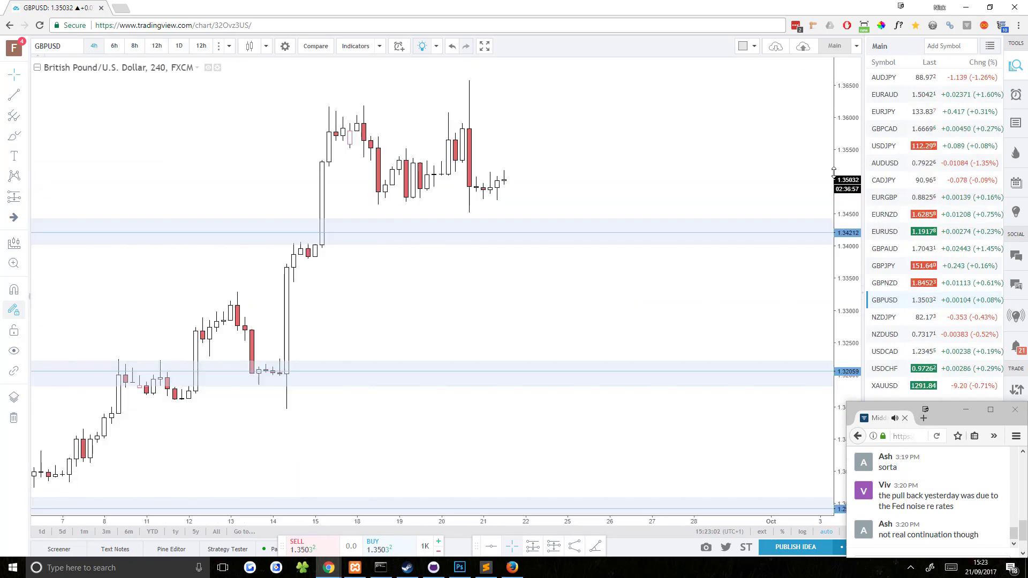
pyautogui.moveTo(834, 176); pyautogui.dragTo(838, 304)
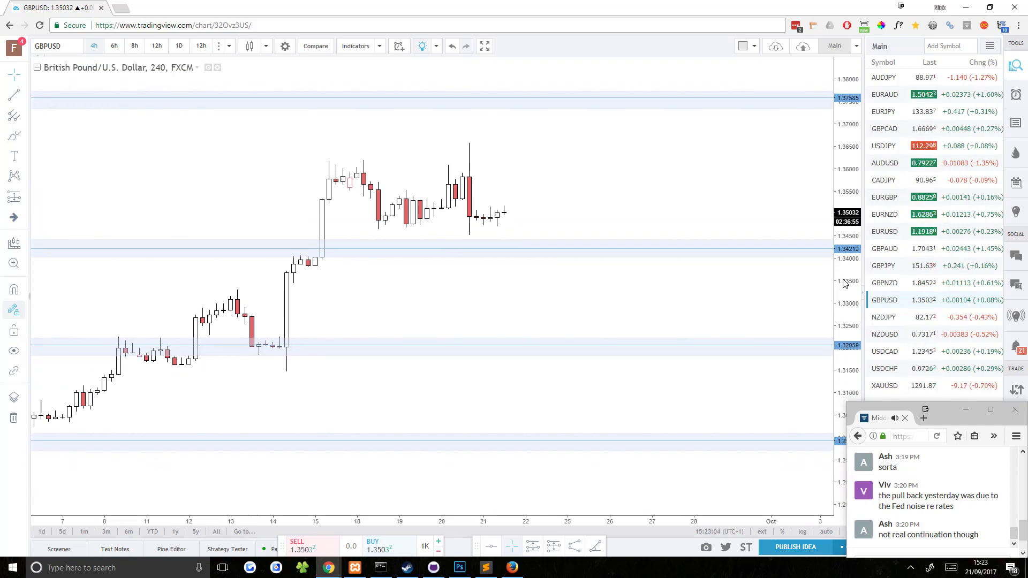
pyautogui.click(180, 49)
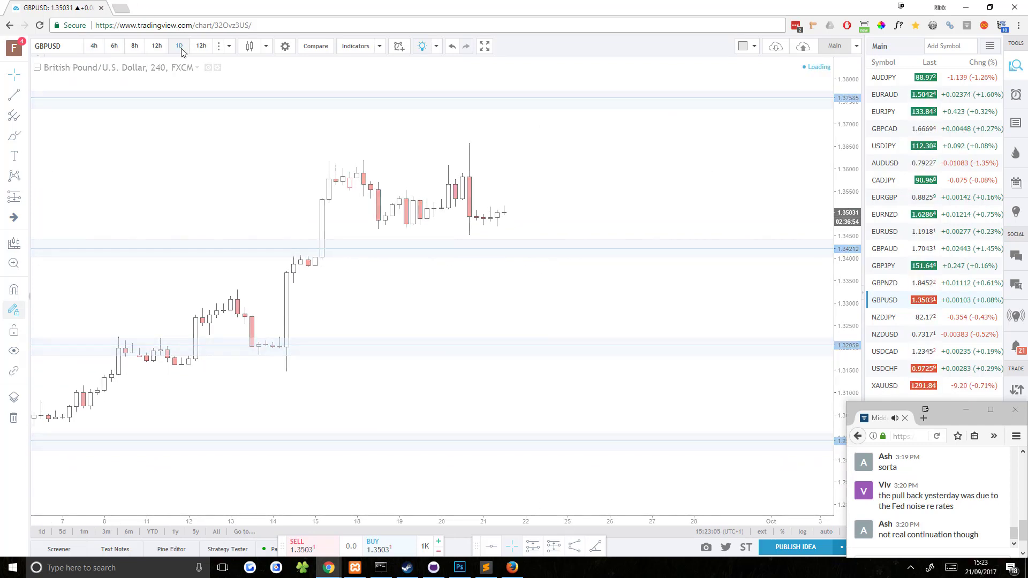
# Open NZDJPY, step to 8-hour then 4-hour candles, and widen its price range.
pyautogui.click(889, 317)
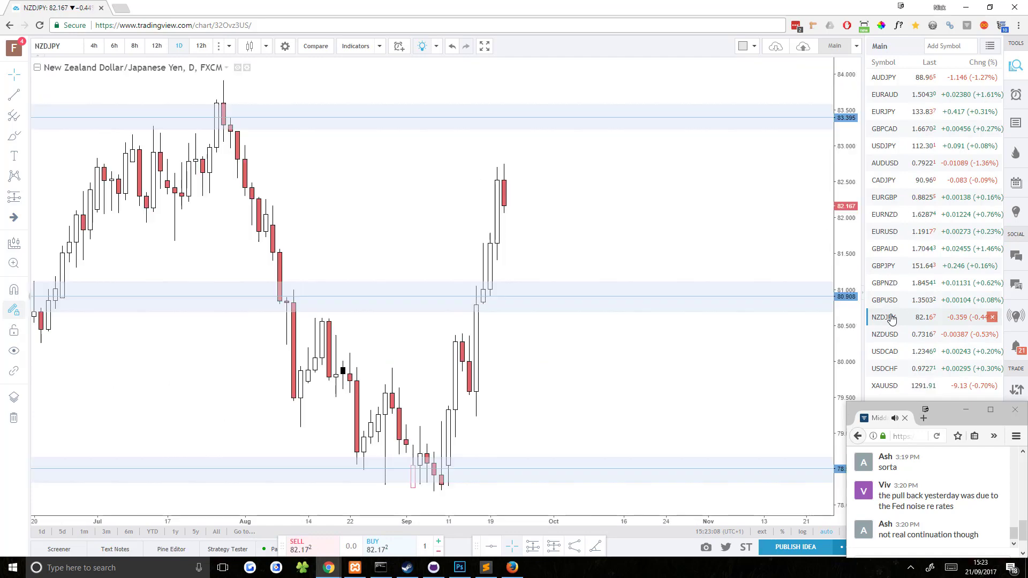
pyautogui.click(135, 46)
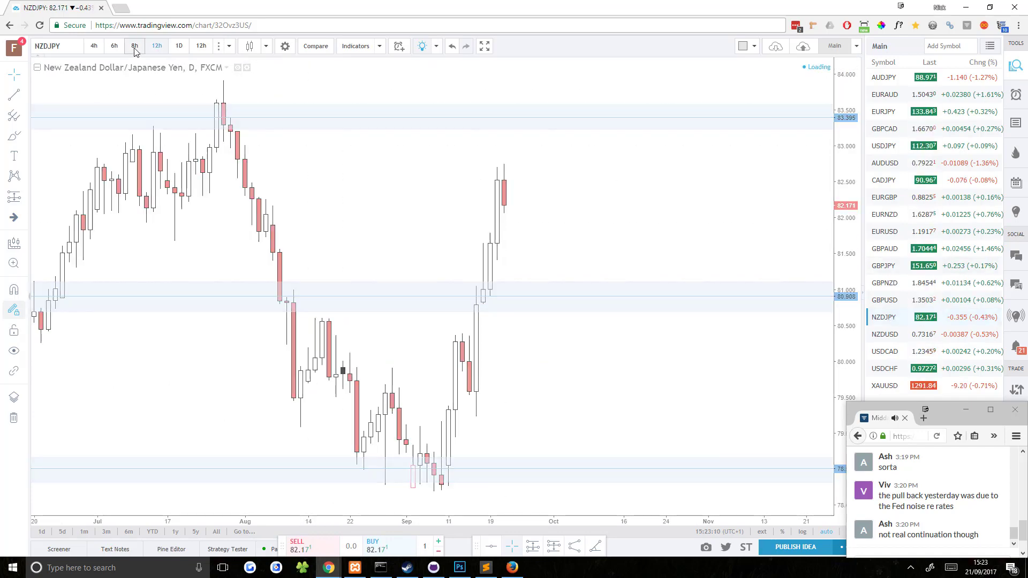
pyautogui.click(96, 47)
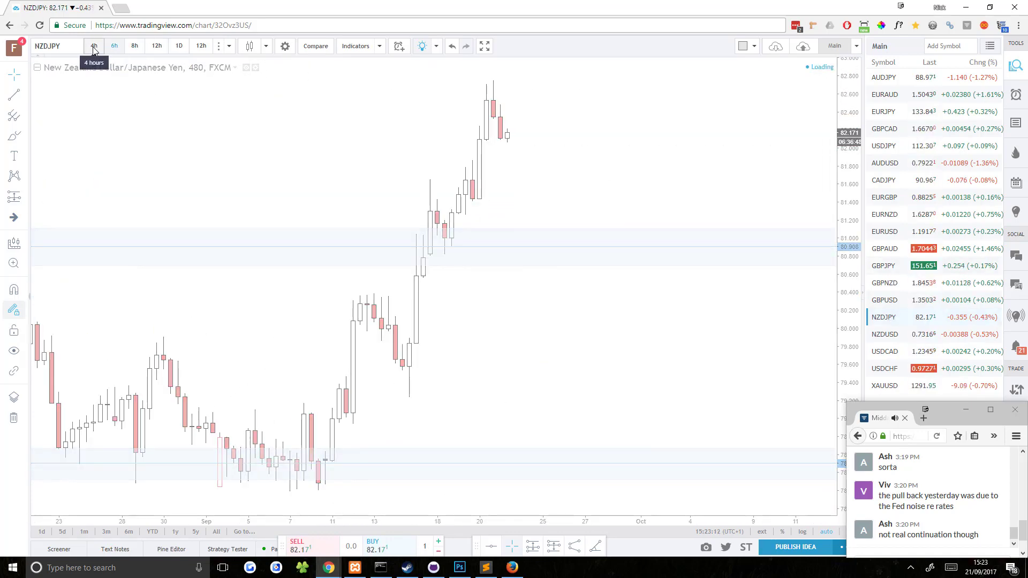
pyautogui.moveTo(839, 215); pyautogui.dragTo(843, 268)
# Open NZDUSD and step it from daily through 8-hour and 6-hour to 4-hour candles.
pyautogui.click(886, 335)
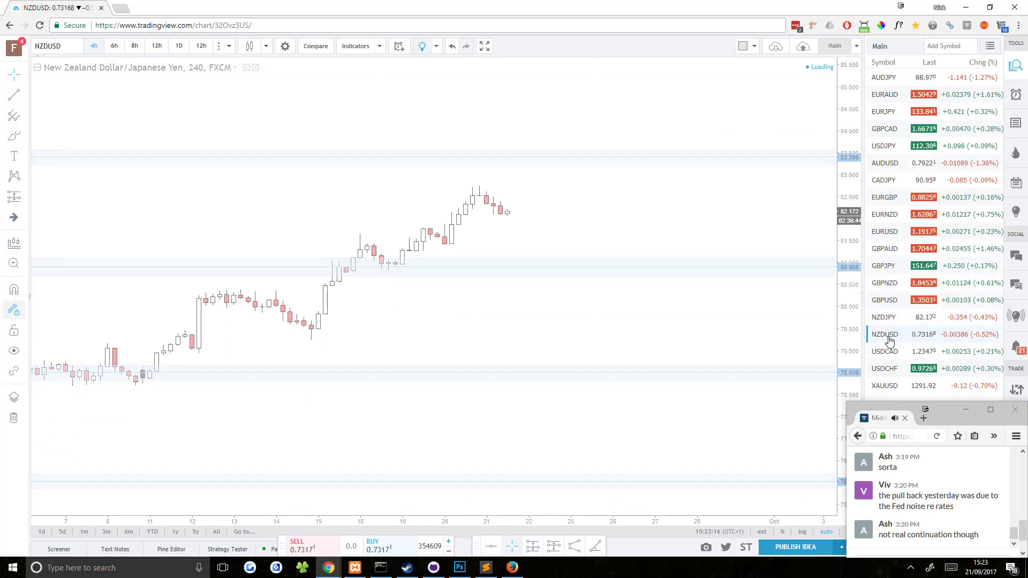
pyautogui.click(179, 46)
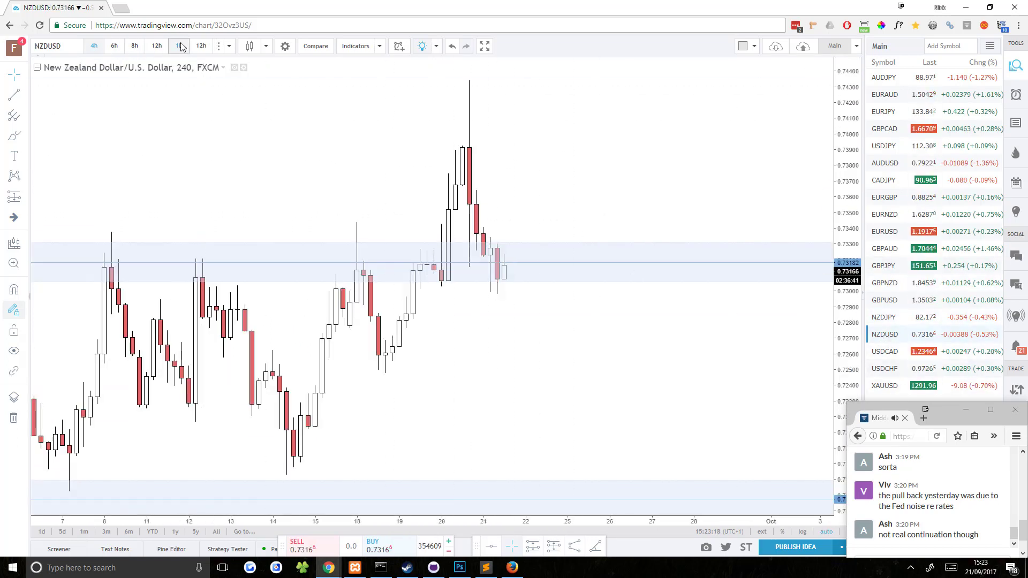
pyautogui.click(134, 46)
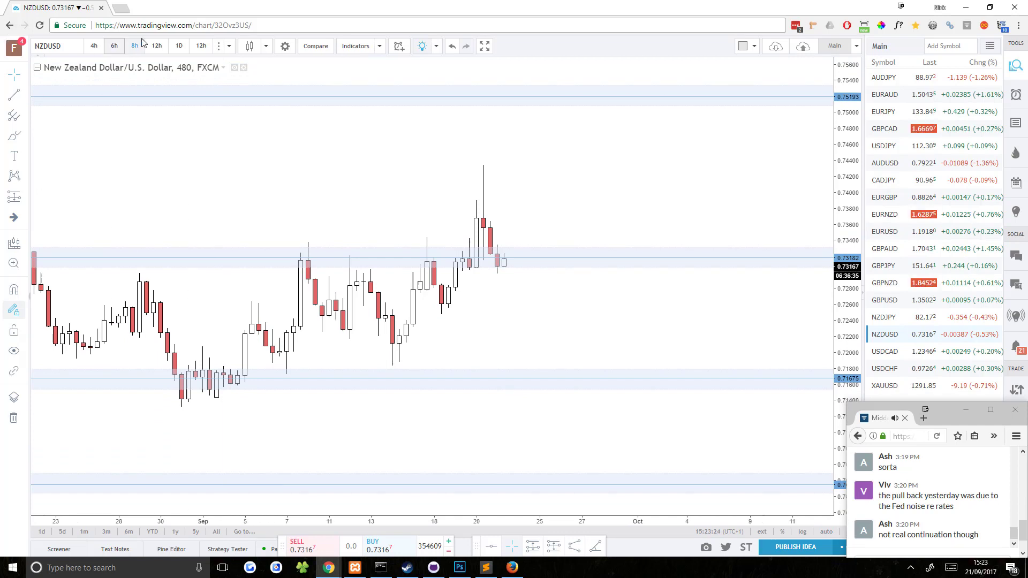
pyautogui.scroll(-2, 398, 160)
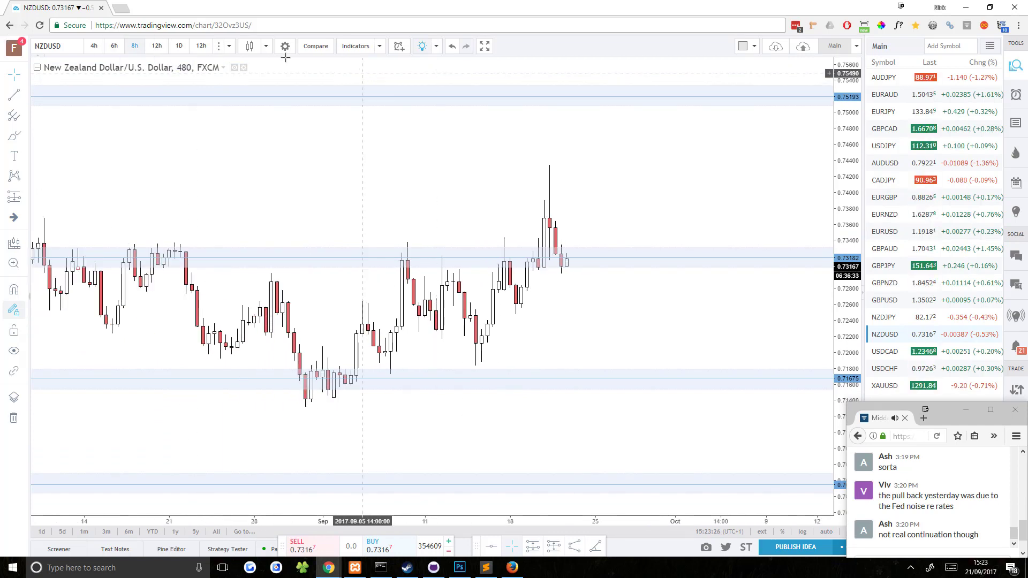
pyautogui.click(111, 47)
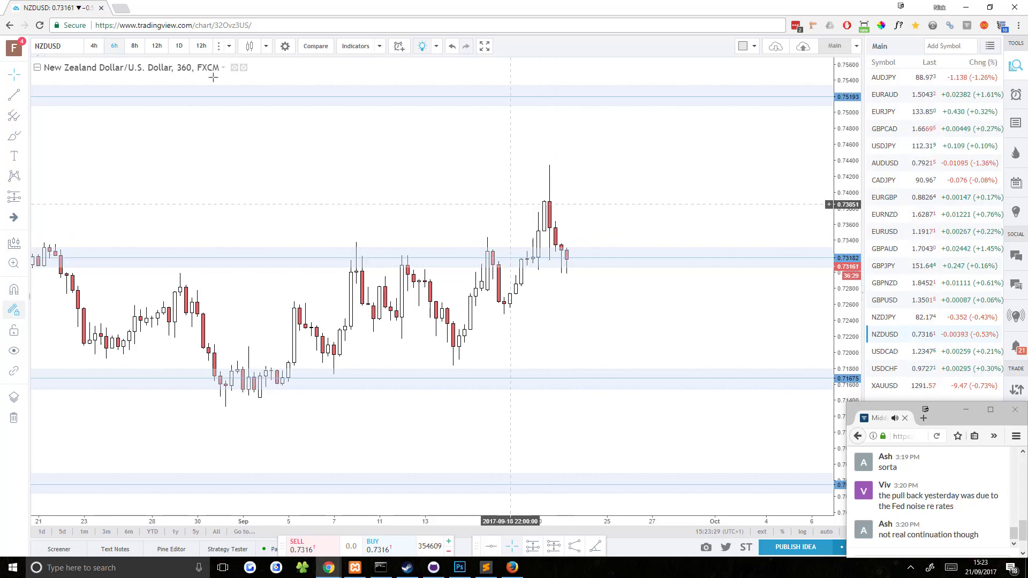
pyautogui.click(94, 46)
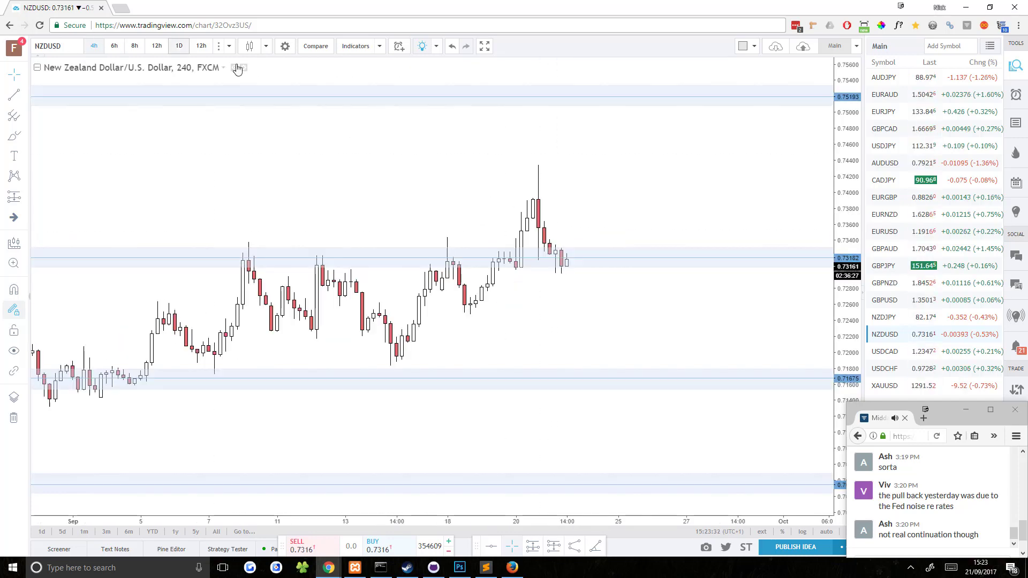
# Remove the sketched zigzag price path and move NZDUSD up to third in the watchlist.
pyautogui.scroll(-3, 307, 62)
pyautogui.scroll(2, 348, 66)
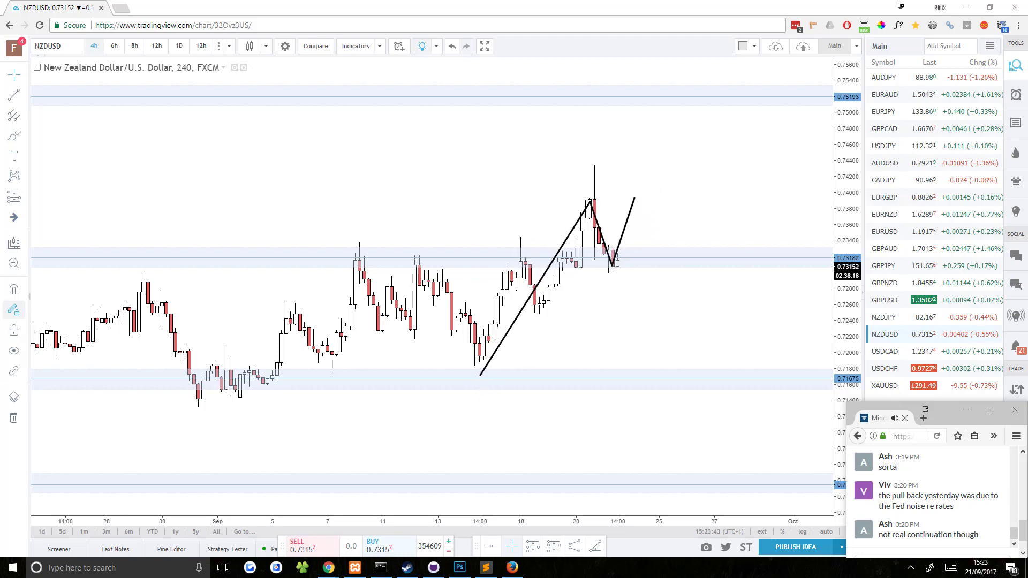
pyautogui.hotkey('ctrl', 'z')
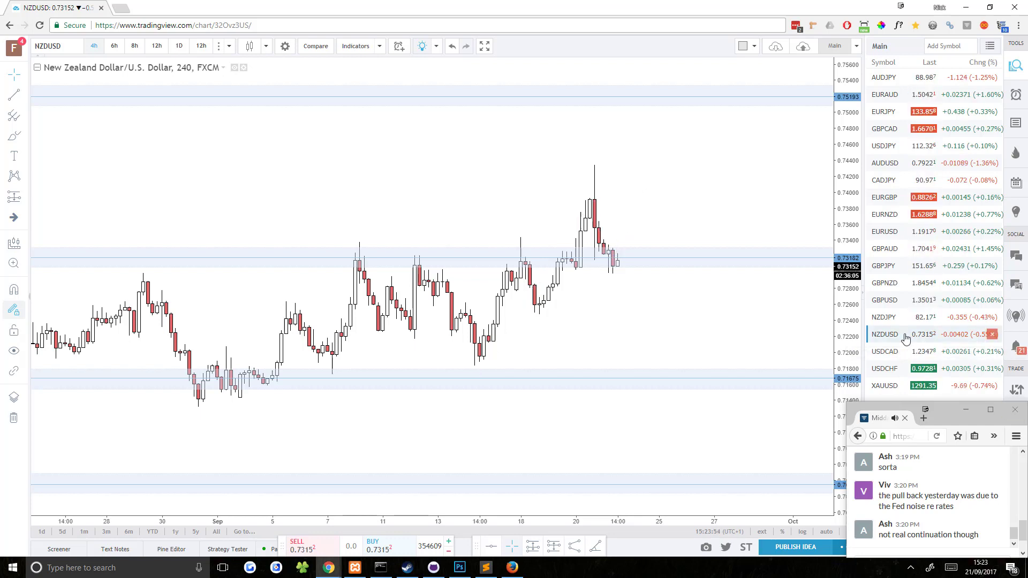
pyautogui.moveTo(906, 336); pyautogui.dragTo(964, 113)
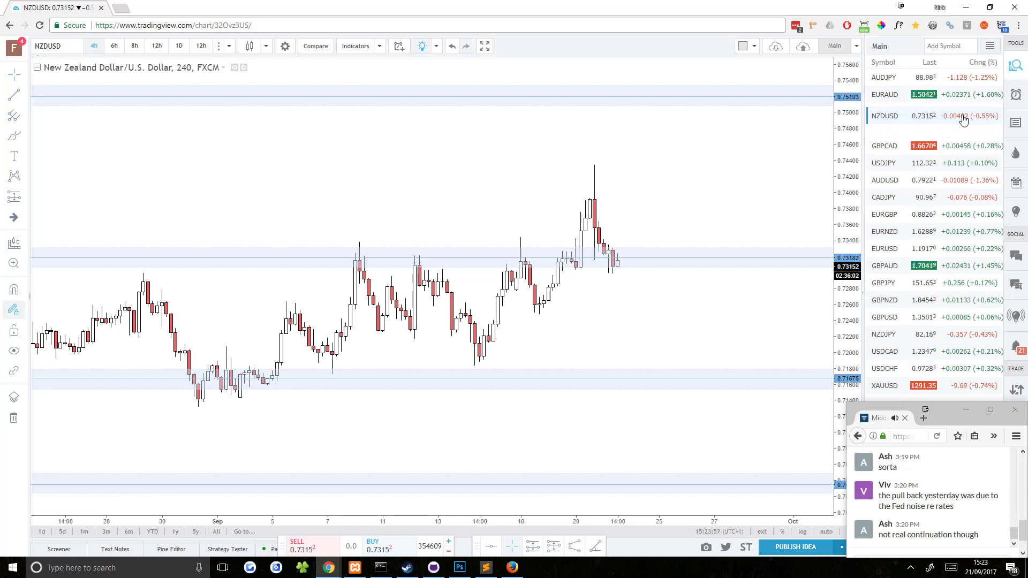
# Set NZDJPY back to daily, then step USDCAD from 12-hour through shorter timeframes to 4-hour candles.
pyautogui.click(883, 353)
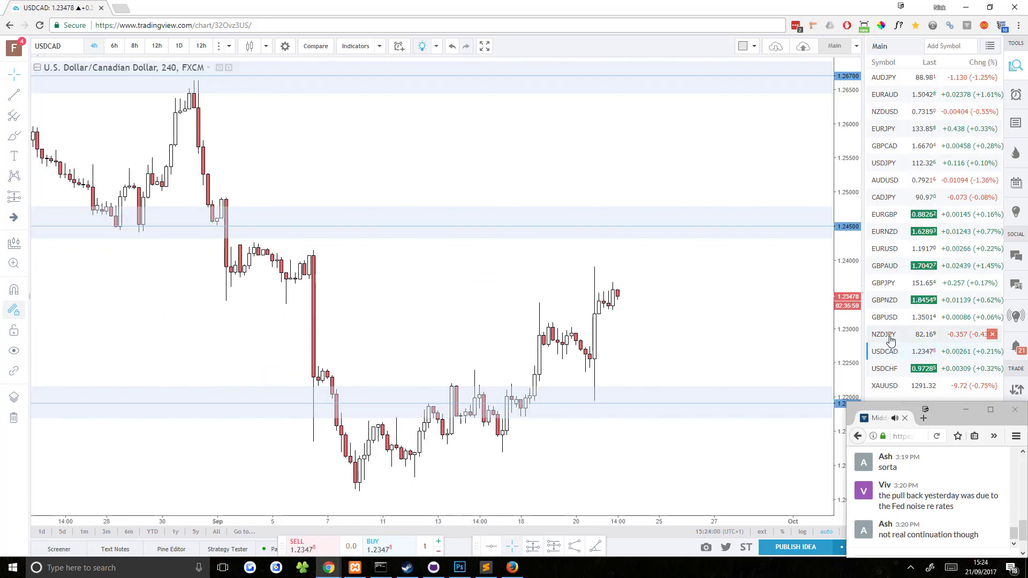
pyautogui.click(890, 337)
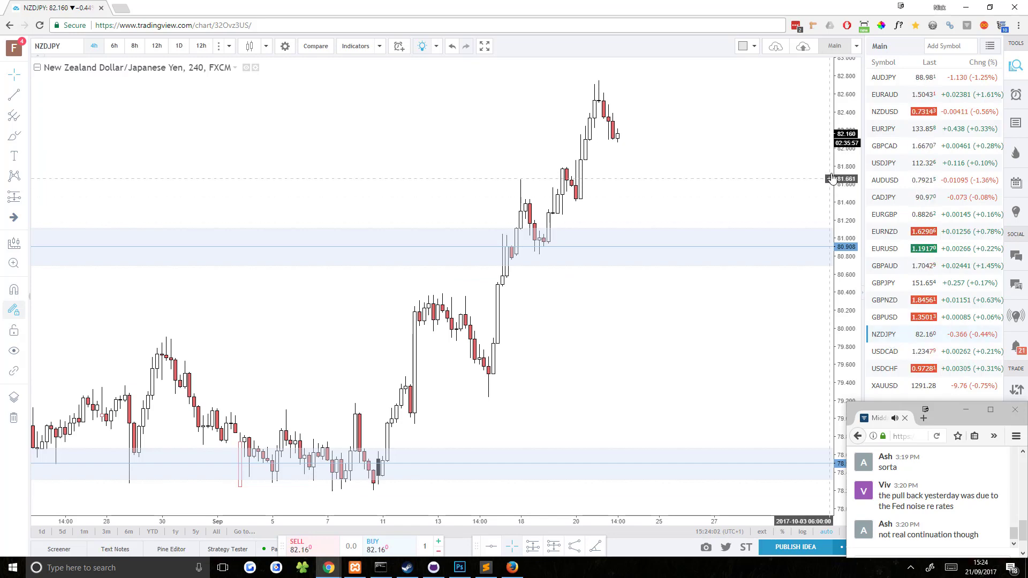
pyautogui.click(179, 47)
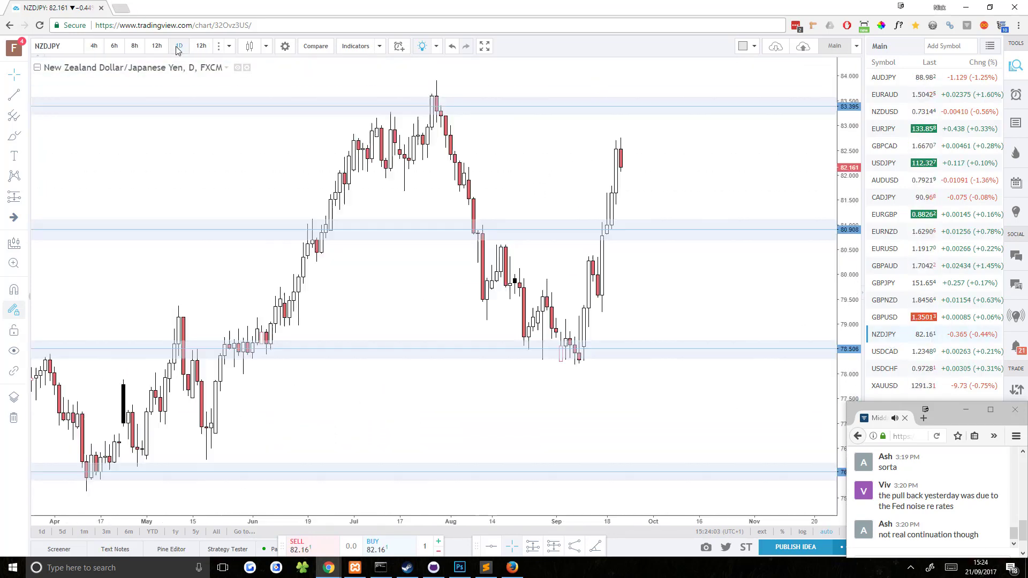
pyautogui.click(892, 351)
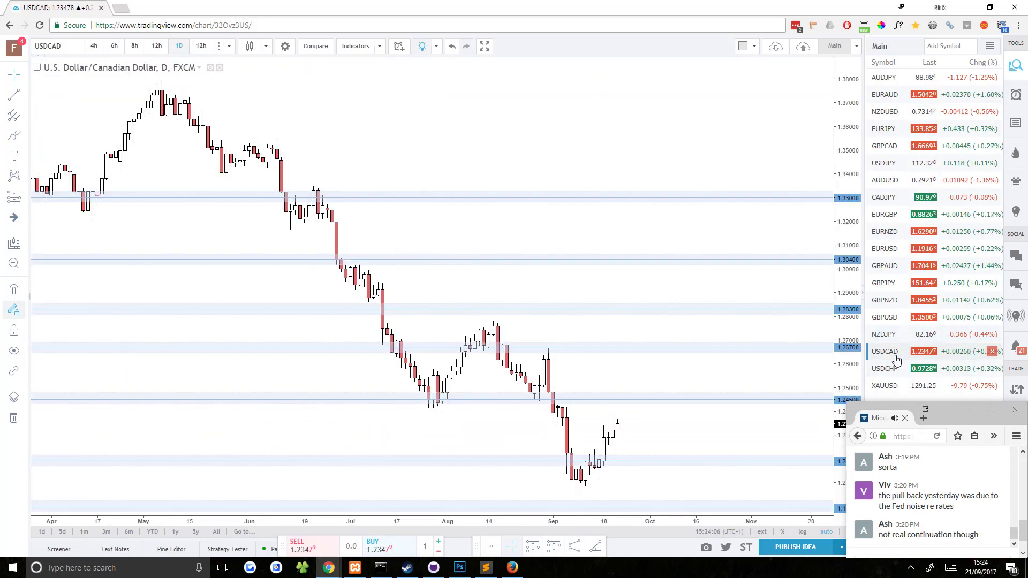
pyautogui.click(156, 46)
pyautogui.click(138, 49)
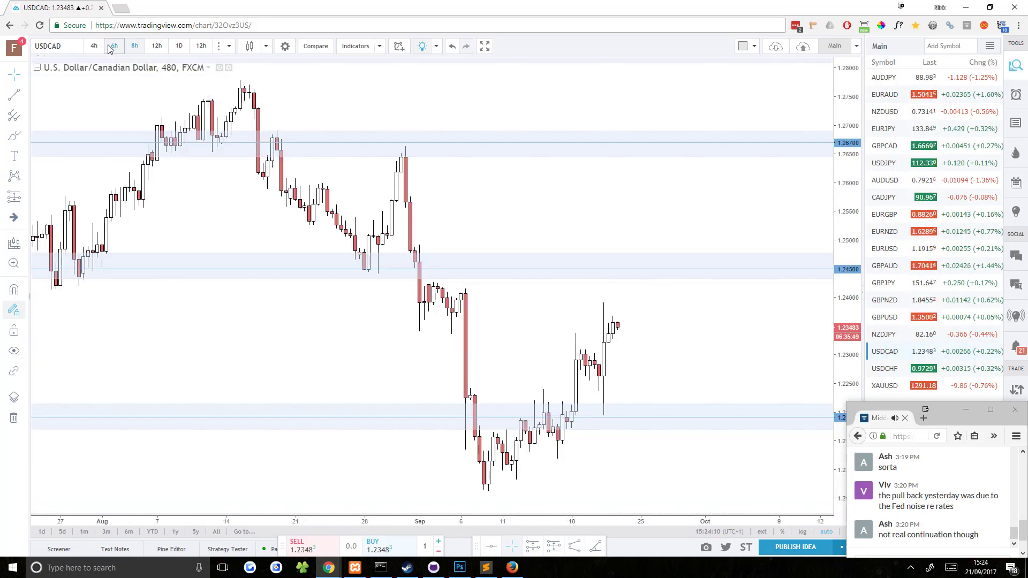
pyautogui.click(111, 47)
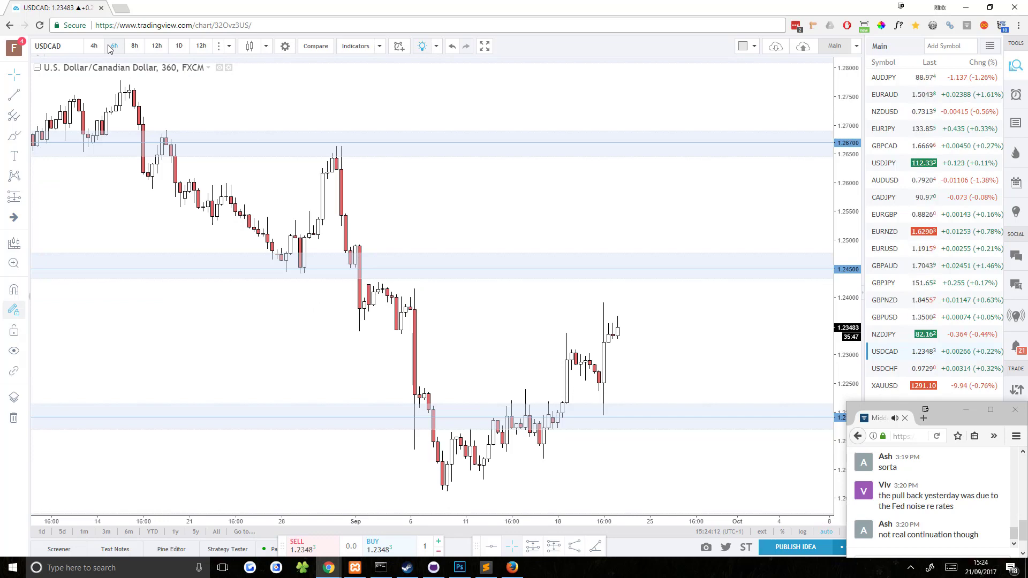
pyautogui.click(94, 46)
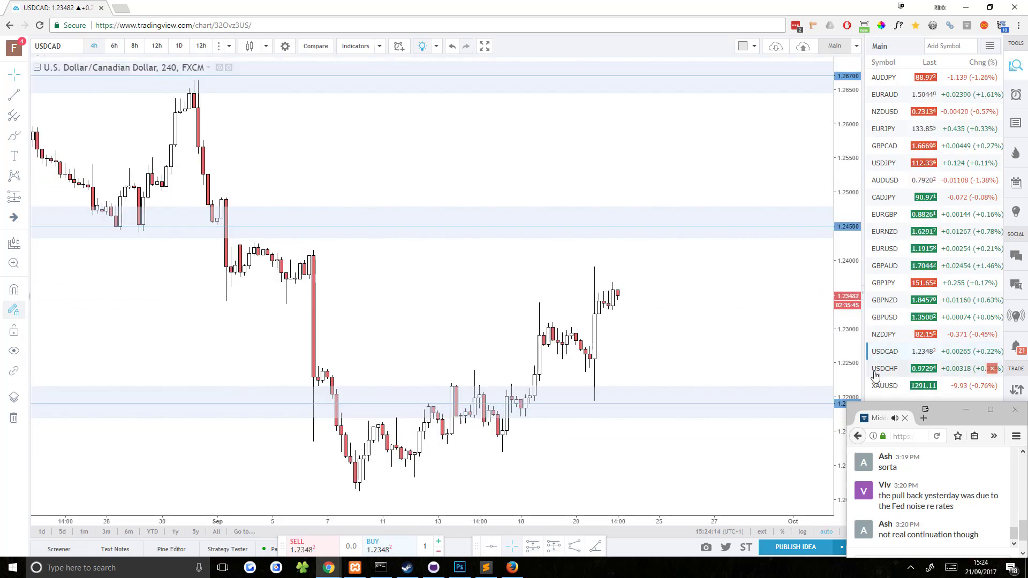
# On daily USDCHF, sketch paths: July low to August peak to September low, June peak, latest-peak drop.
pyautogui.click(886, 370)
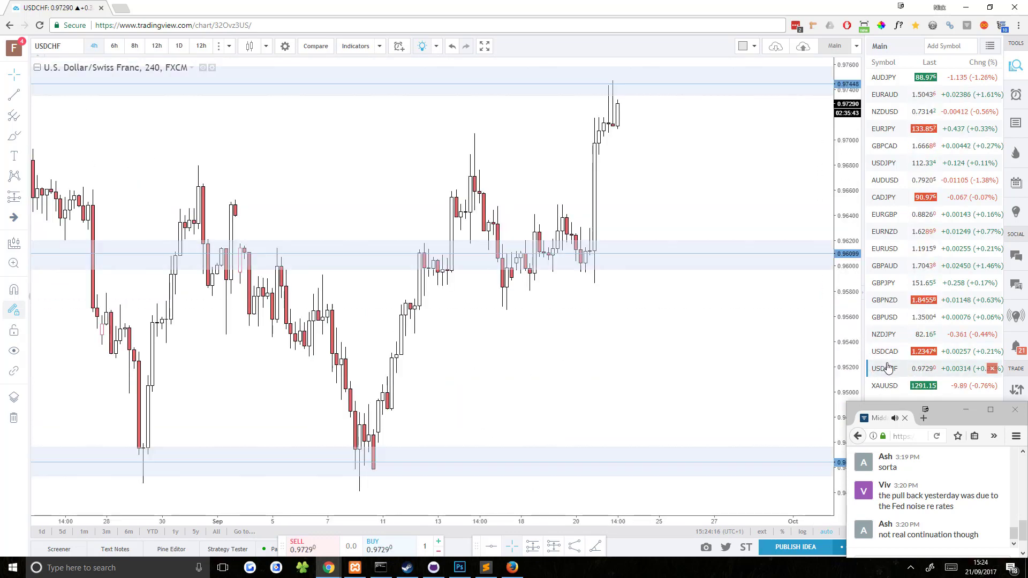
pyautogui.click(179, 47)
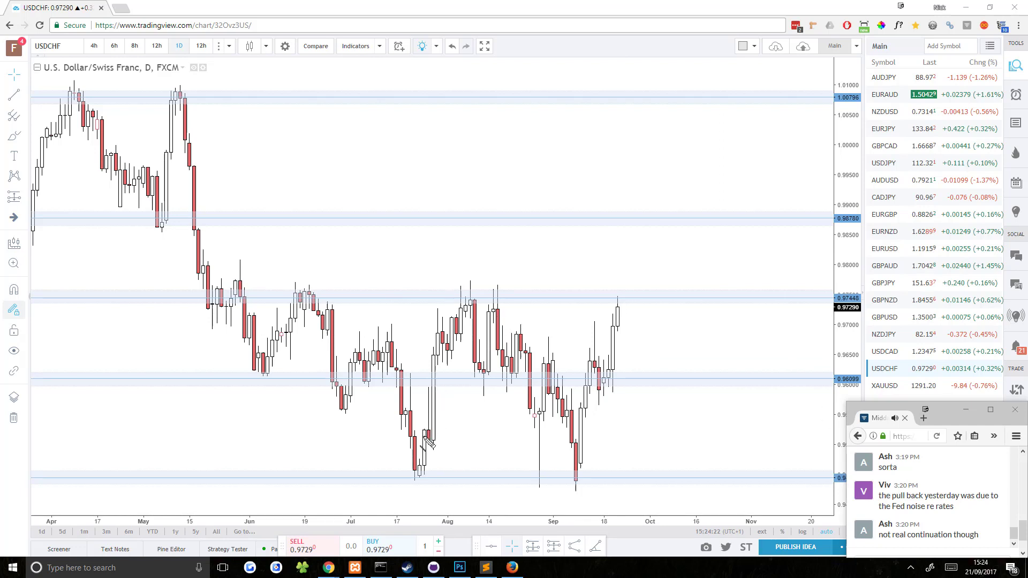
pyautogui.moveTo(461, 261); pyautogui.dragTo(467, 289)
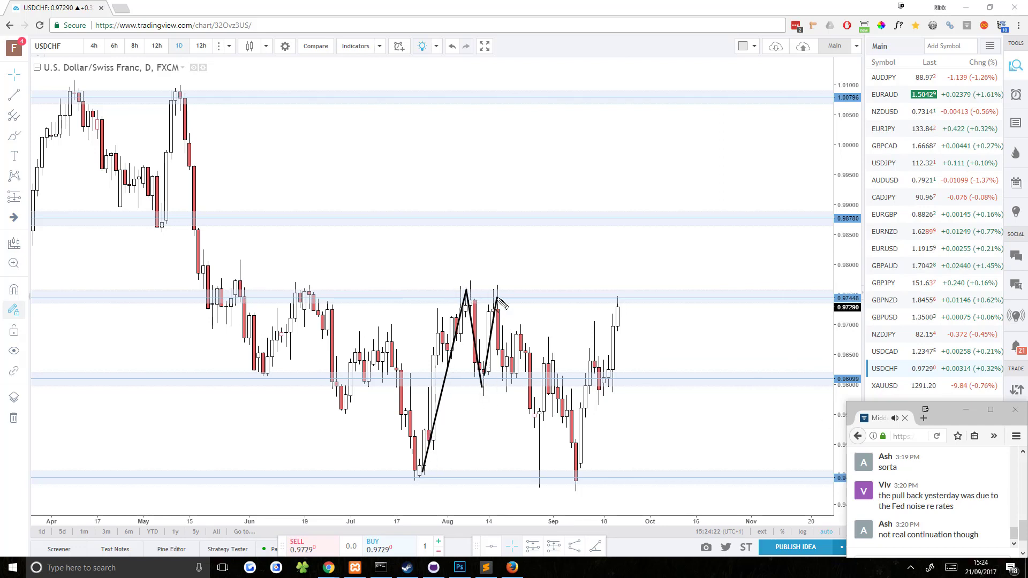
pyautogui.click(581, 461)
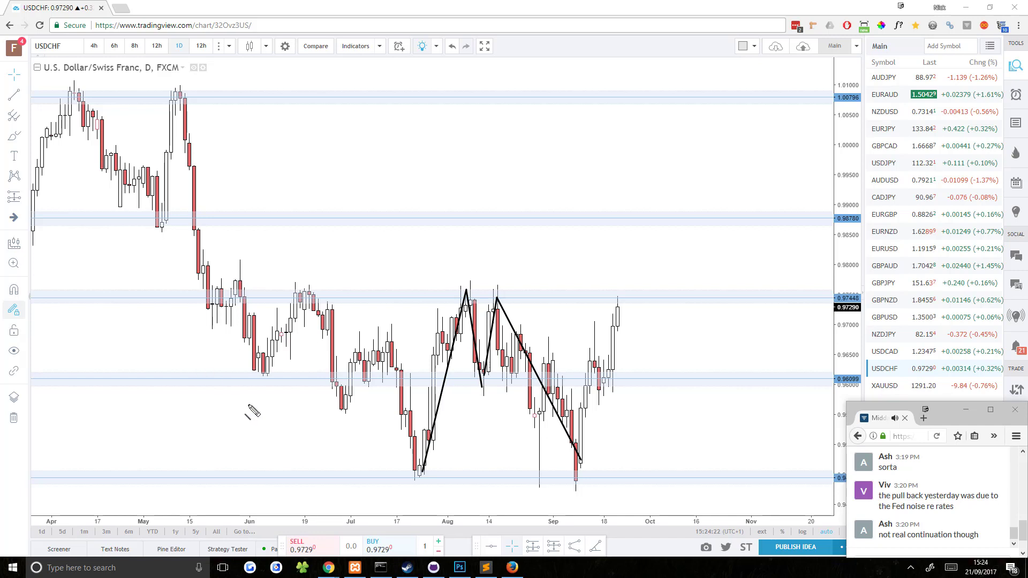
pyautogui.click(306, 293)
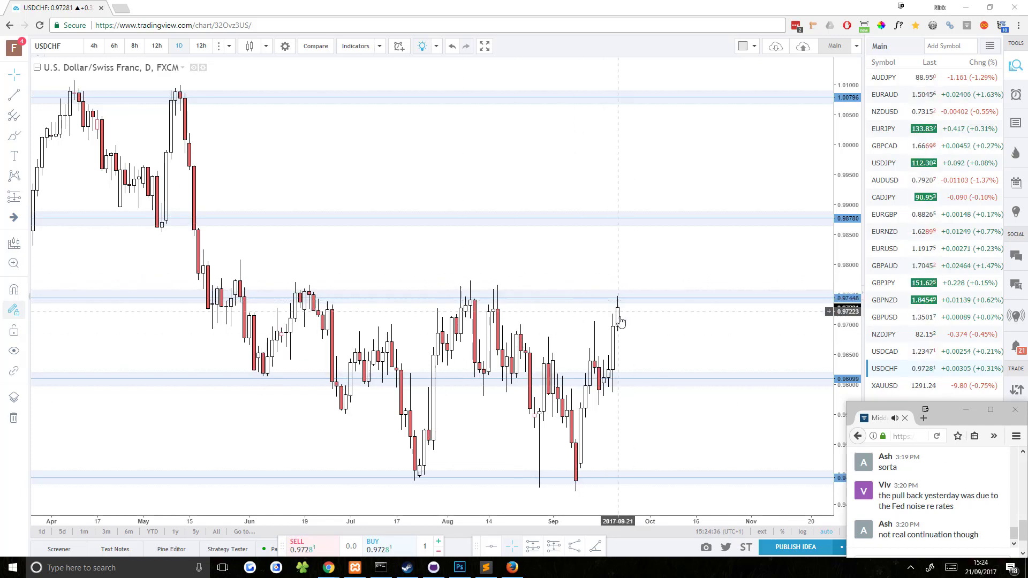
pyautogui.moveTo(304, 290); pyautogui.dragTo(345, 303)
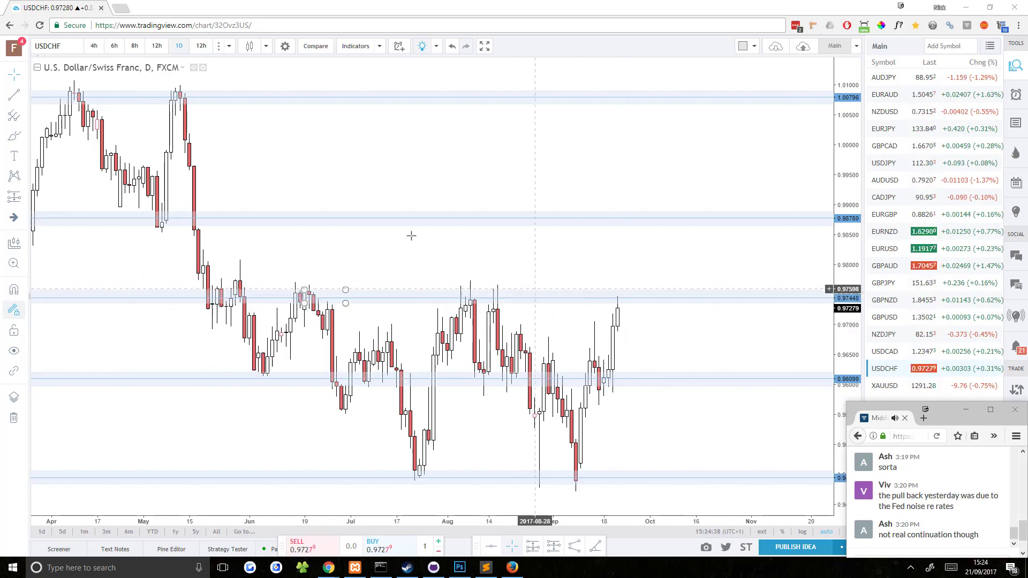
pyautogui.scroll(1, 640, 353)
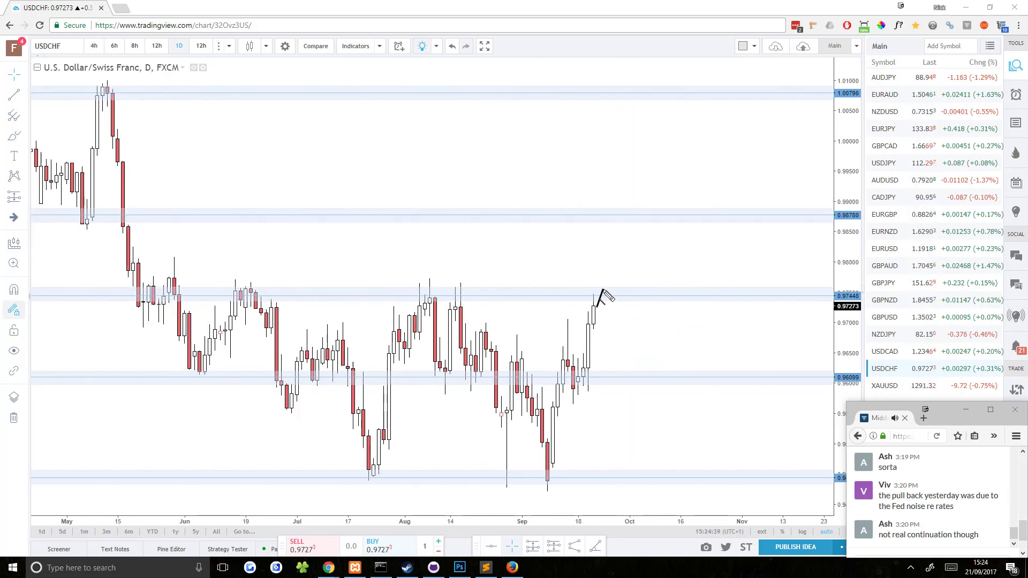
pyautogui.moveTo(665, 436); pyautogui.dragTo(679, 469)
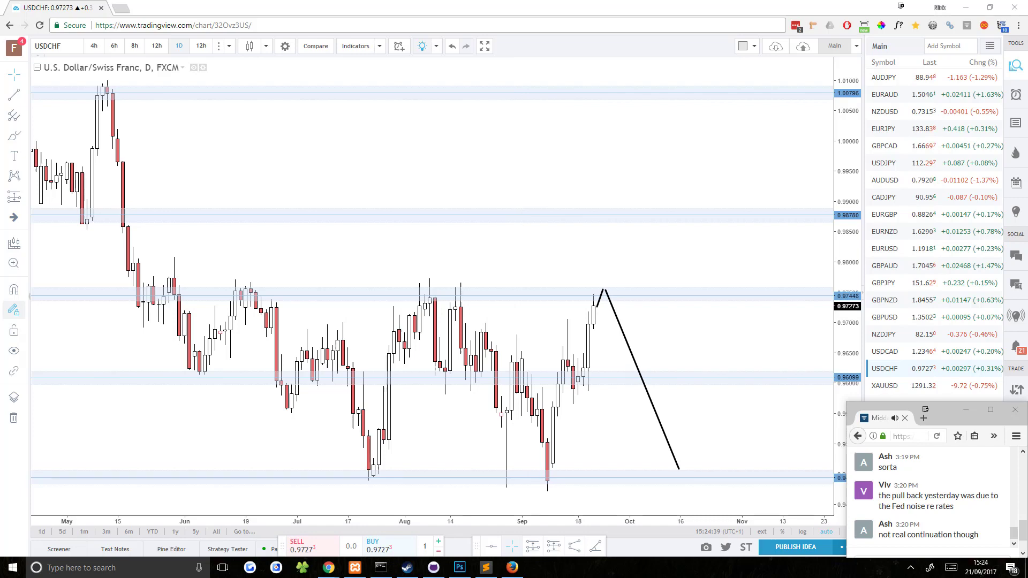
# Flick through 8-hour and 6-hour back to daily, then drag USDCHF up the watchlist below EURAUD.
pyautogui.click(133, 46)
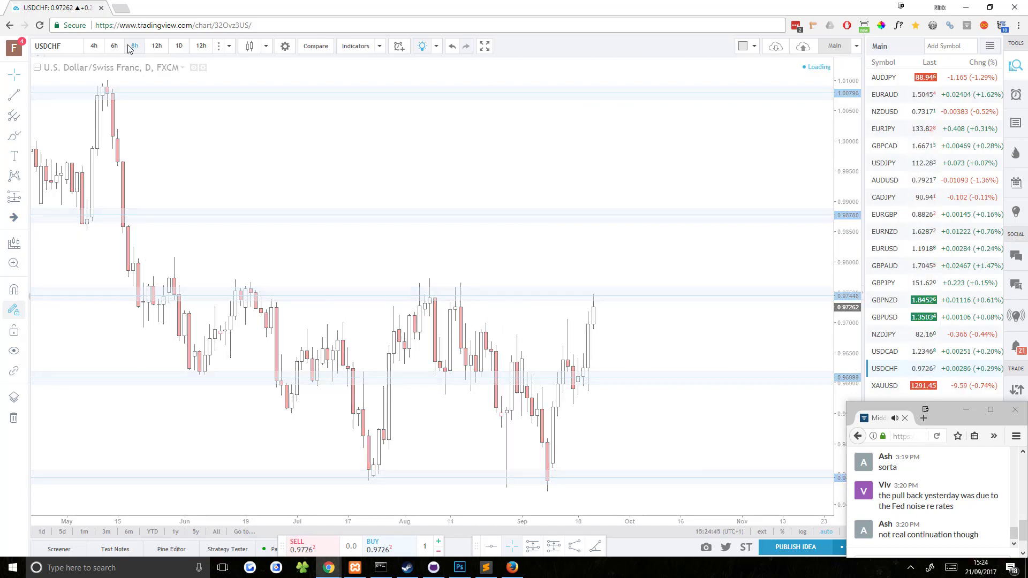
pyautogui.click(121, 47)
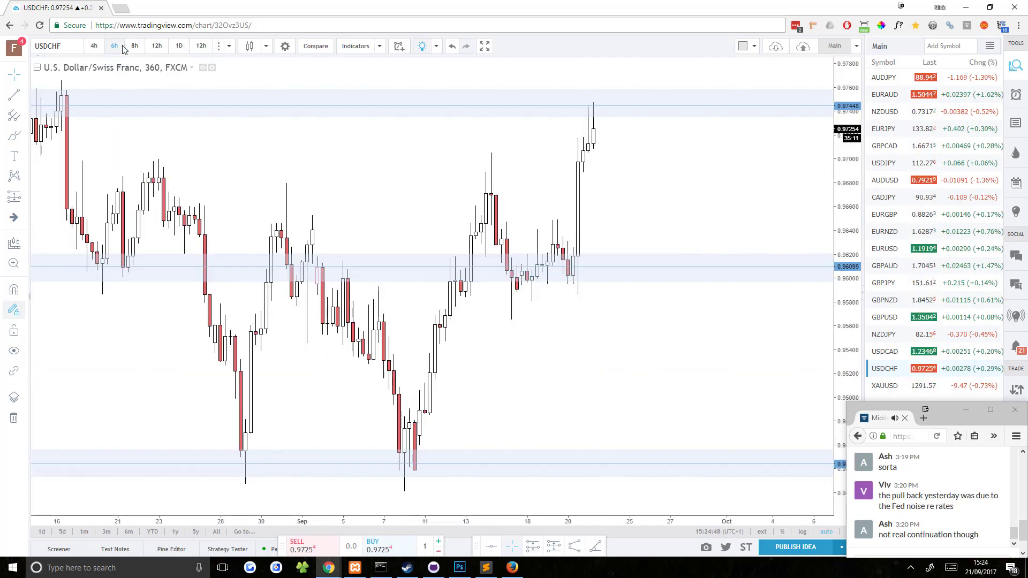
pyautogui.click(178, 46)
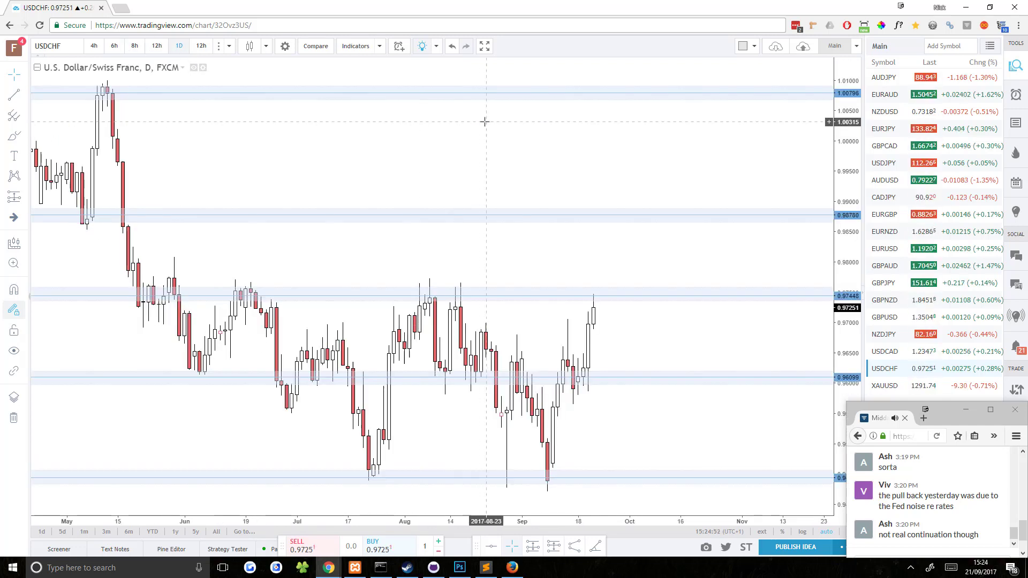
pyautogui.moveTo(884, 368); pyautogui.dragTo(905, 135)
# Drop USDCHF below NZDUSD, cycle AUDJPY 12h→8h→6h→4h and back to 12h, then open EURAUD.
pyautogui.click(885, 78)
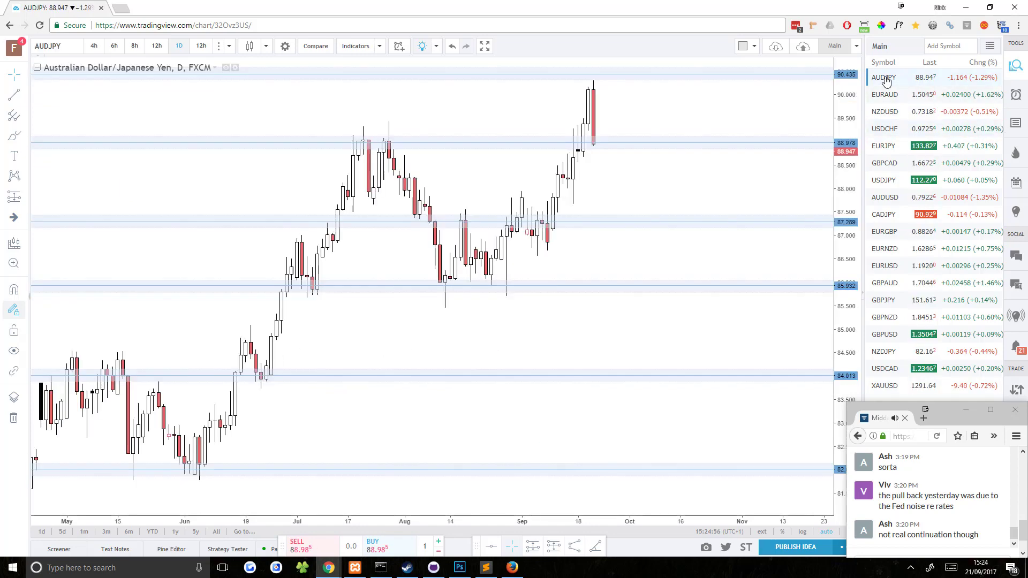
pyautogui.click(154, 48)
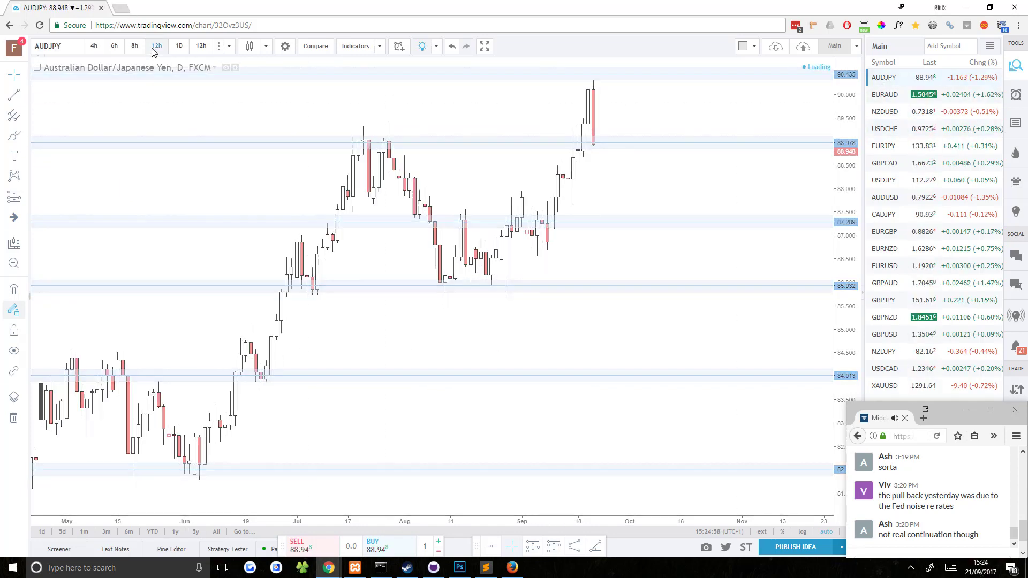
pyautogui.click(135, 47)
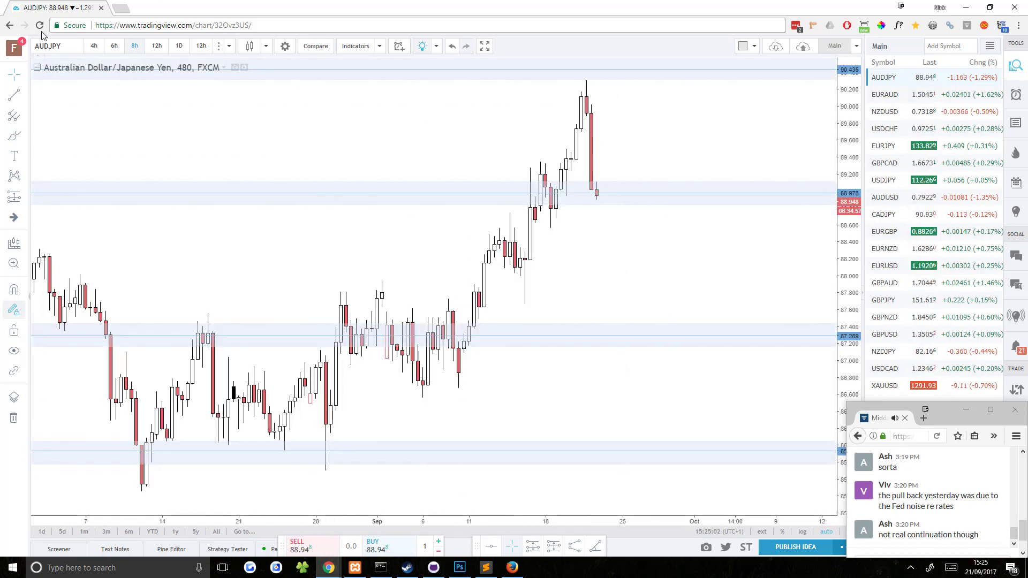
pyautogui.click(121, 47)
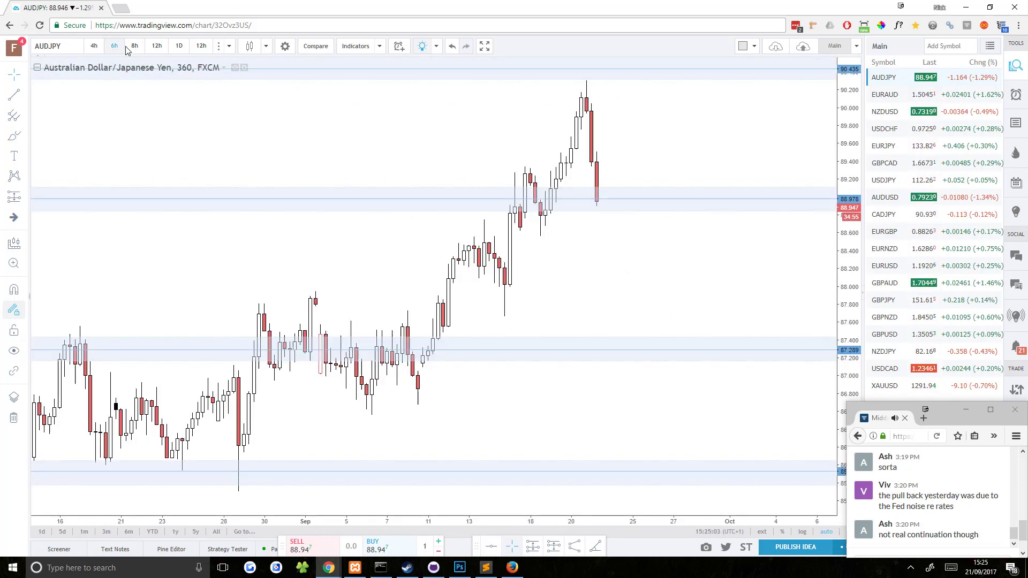
pyautogui.click(94, 46)
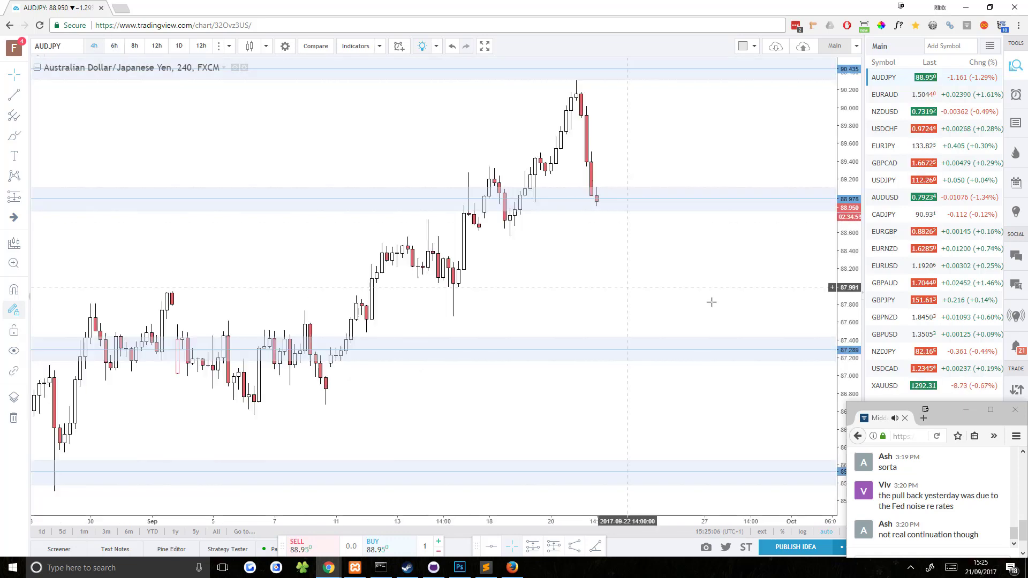
pyautogui.click(134, 45)
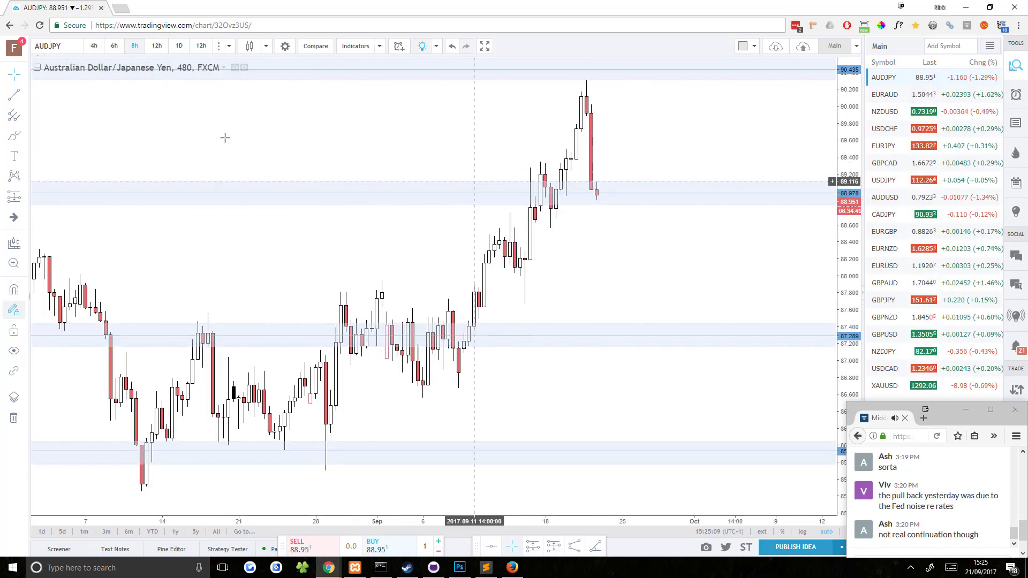
pyautogui.click(157, 46)
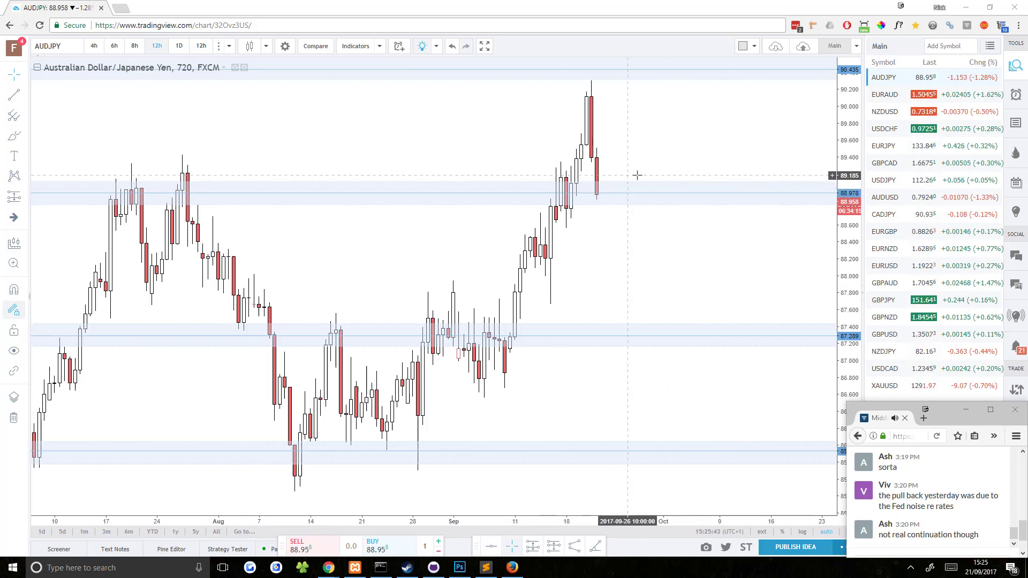
pyautogui.click(889, 95)
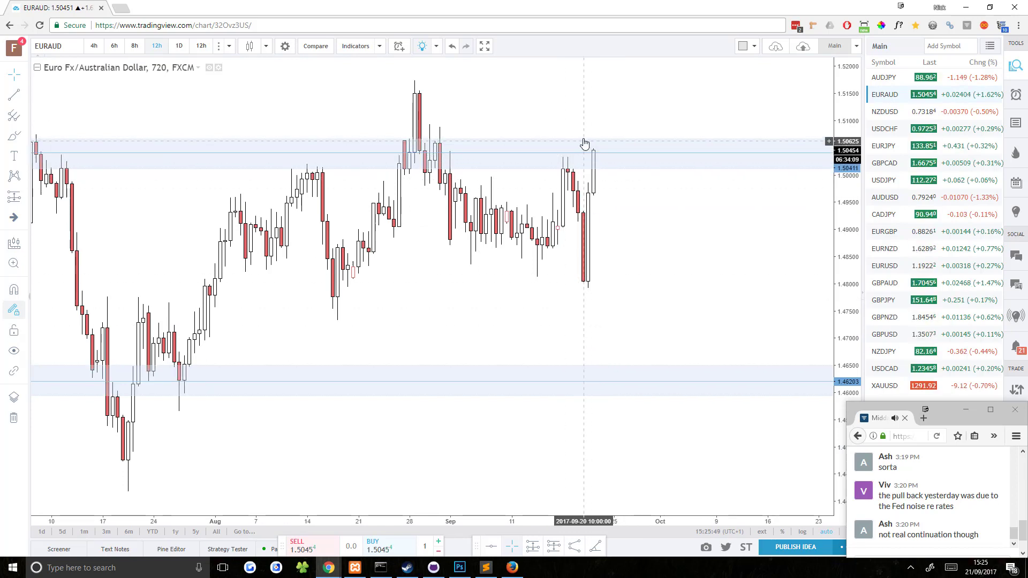
# Compare EURAUD on 8-hour and 4-hour candles, ending on 8-hour, then switch to NZDUSD.
pyautogui.click(134, 48)
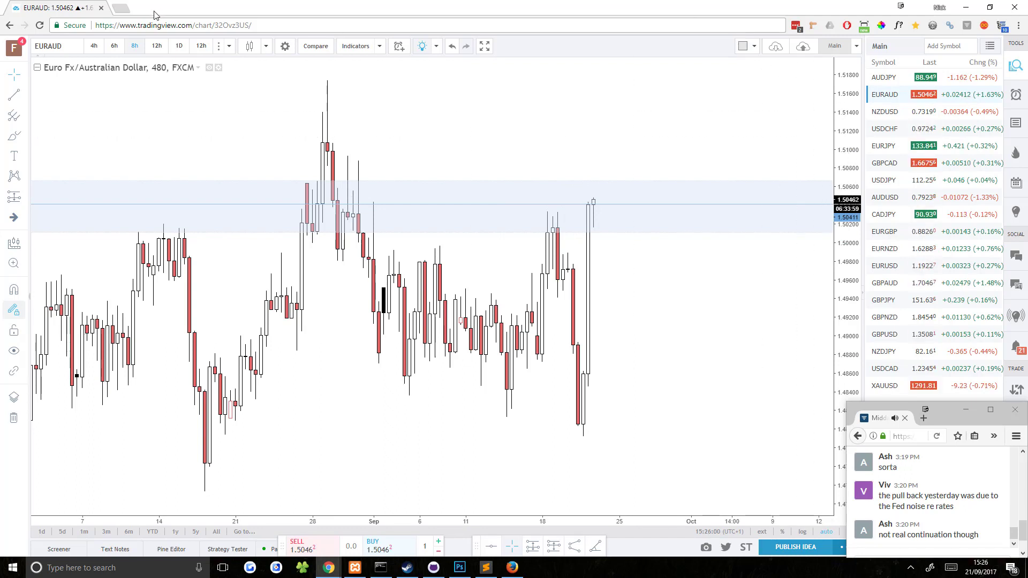
pyautogui.click(95, 46)
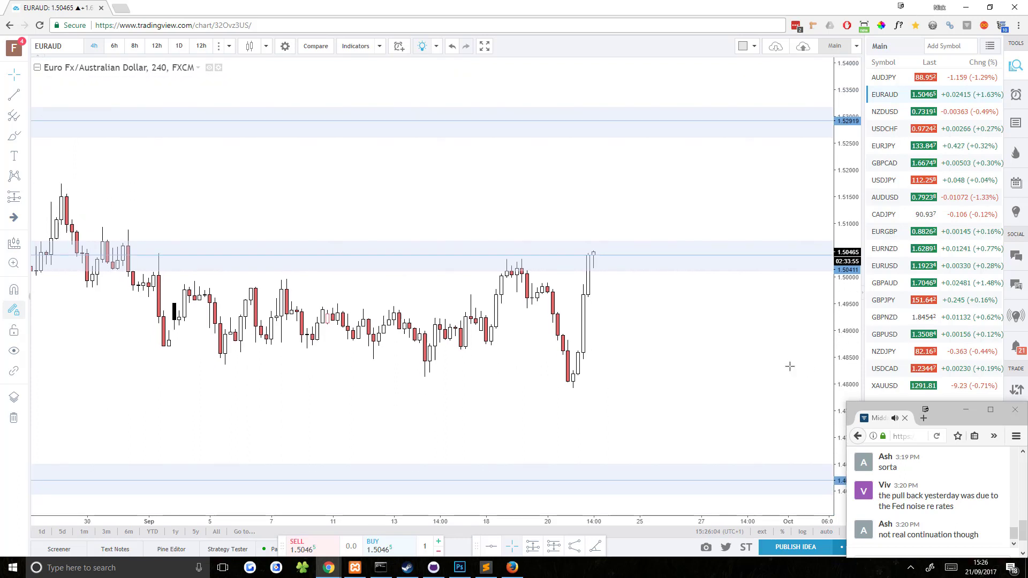
pyautogui.click(134, 46)
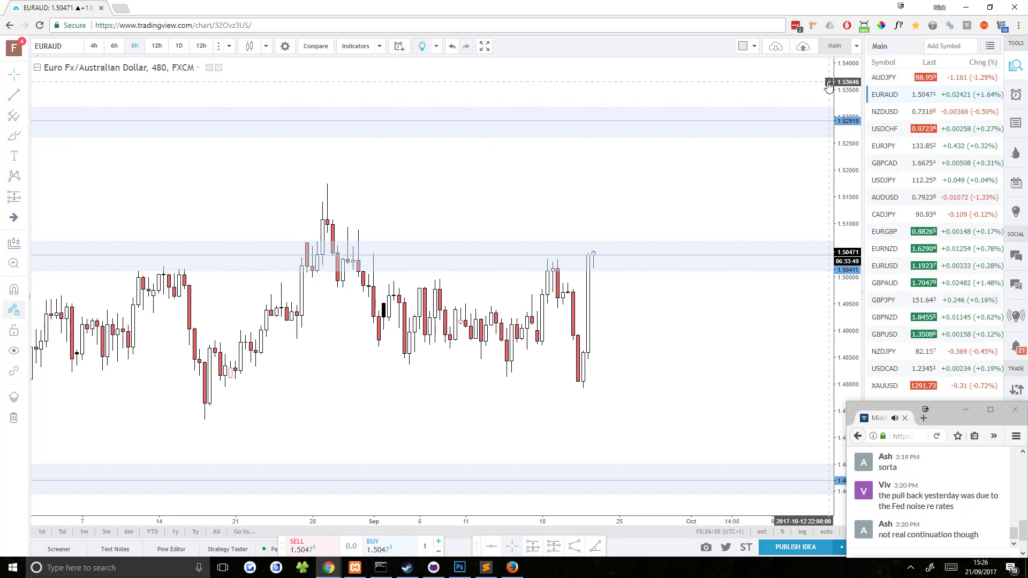
pyautogui.click(884, 112)
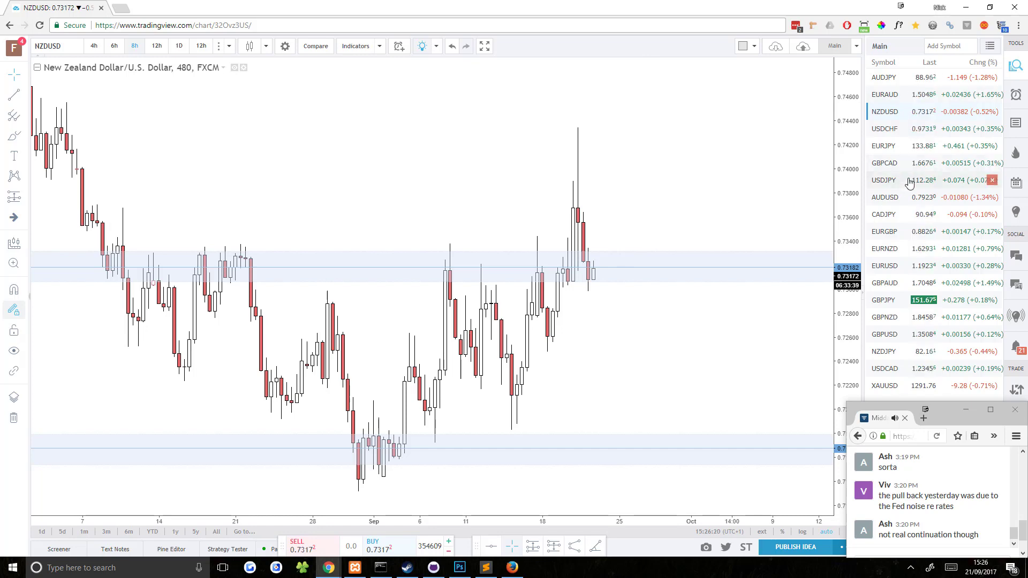
# Place USDCHF below EURJPY in the watchlist and open a zoomed-in EURJPY chart.
pyautogui.moveTo(891, 129)
pyautogui.mouseDown()
pyautogui.moveTo(899, 157)
pyautogui.moveTo(897, 148)
pyautogui.mouseUp()
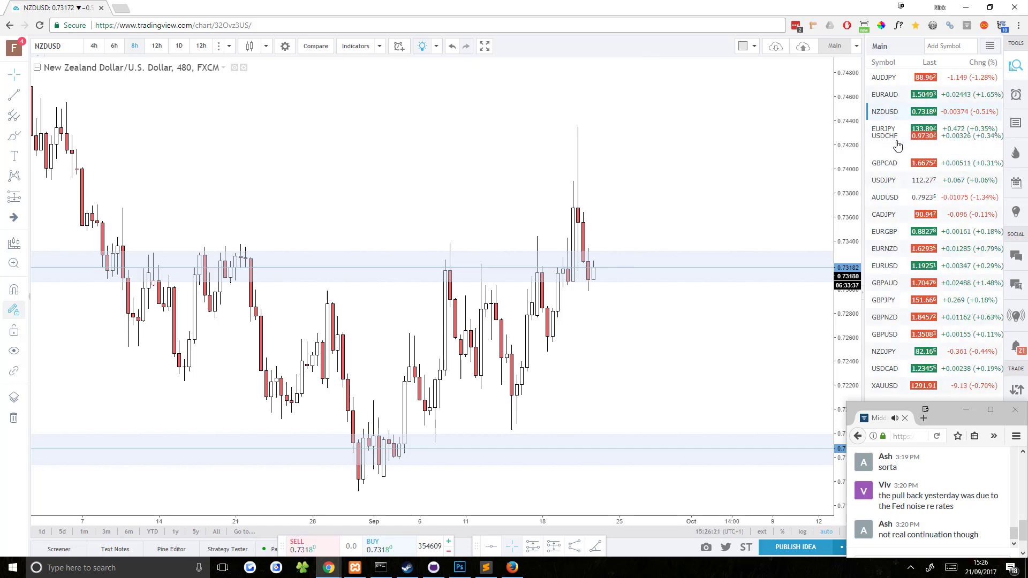
pyautogui.click(881, 130)
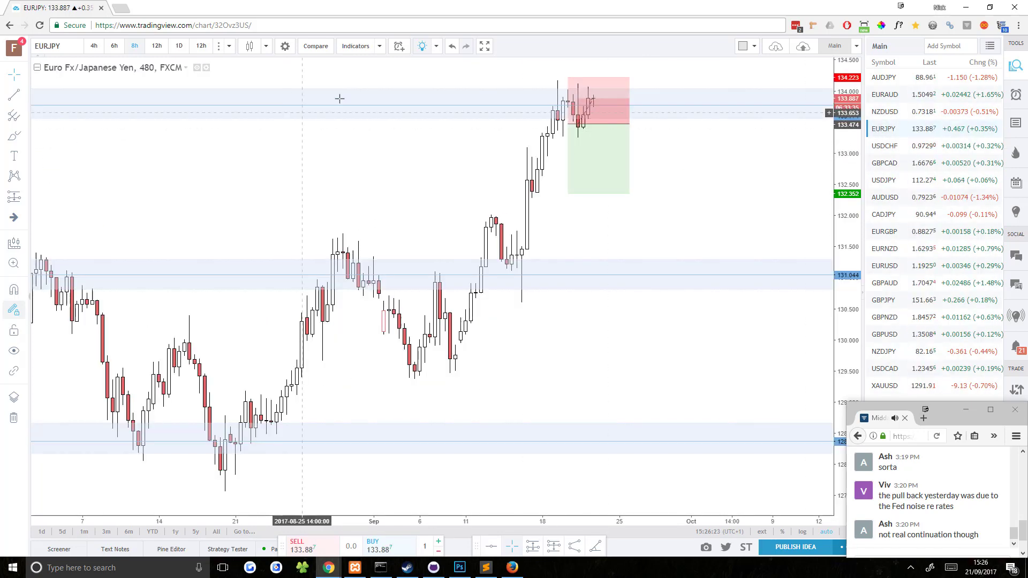
pyautogui.scroll(3, 404, 92)
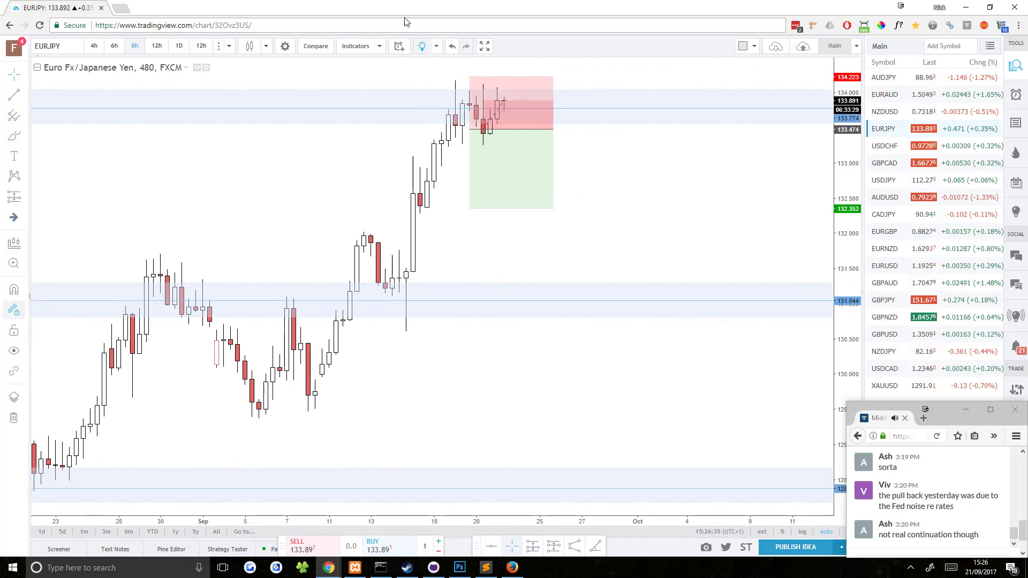
# Select, then deselect, the zone rectangle around EURJPY's current price near the 133.474 short.
pyautogui.moveTo(536, 80)
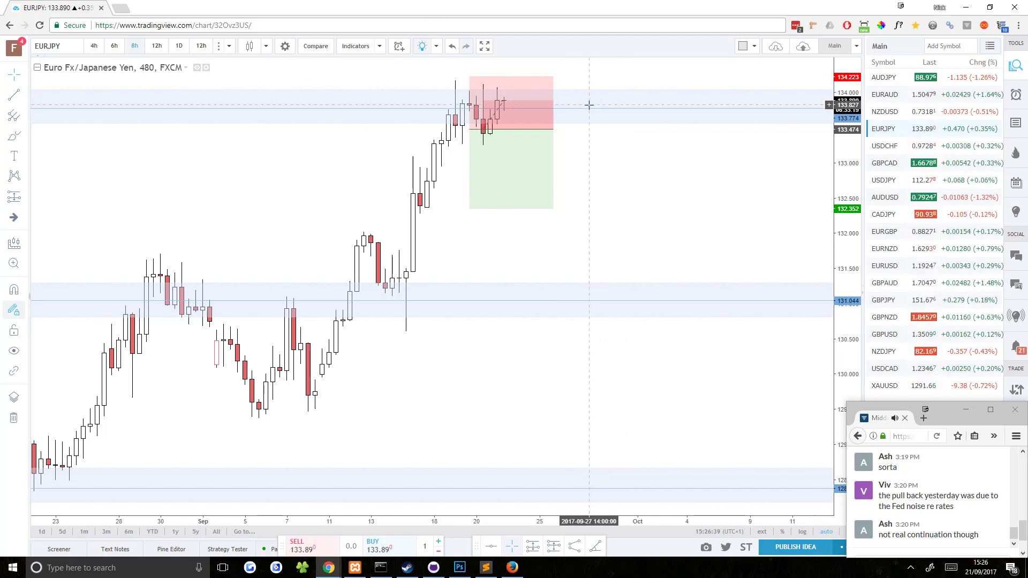
pyautogui.click(680, 113)
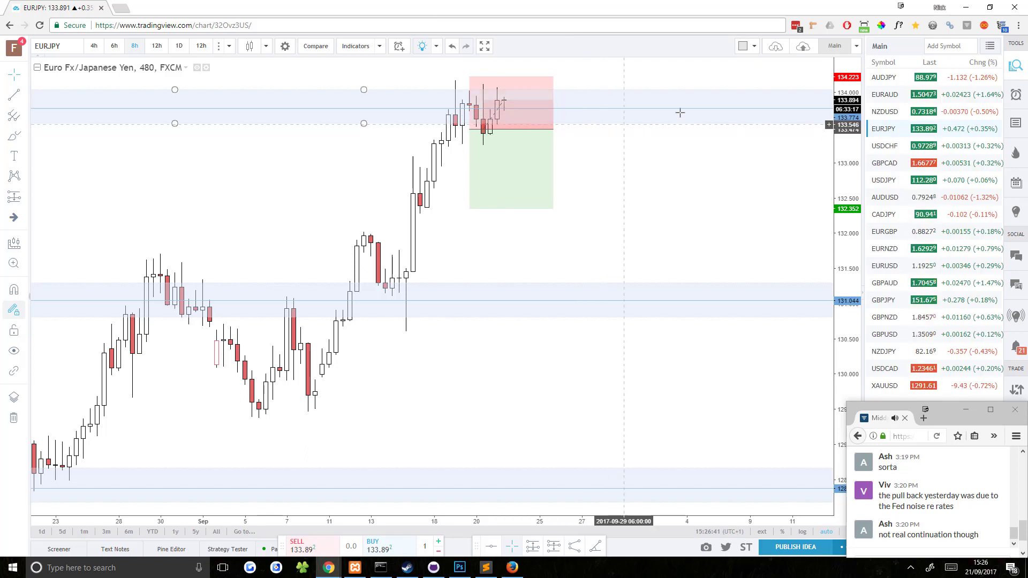
pyautogui.click(725, 92)
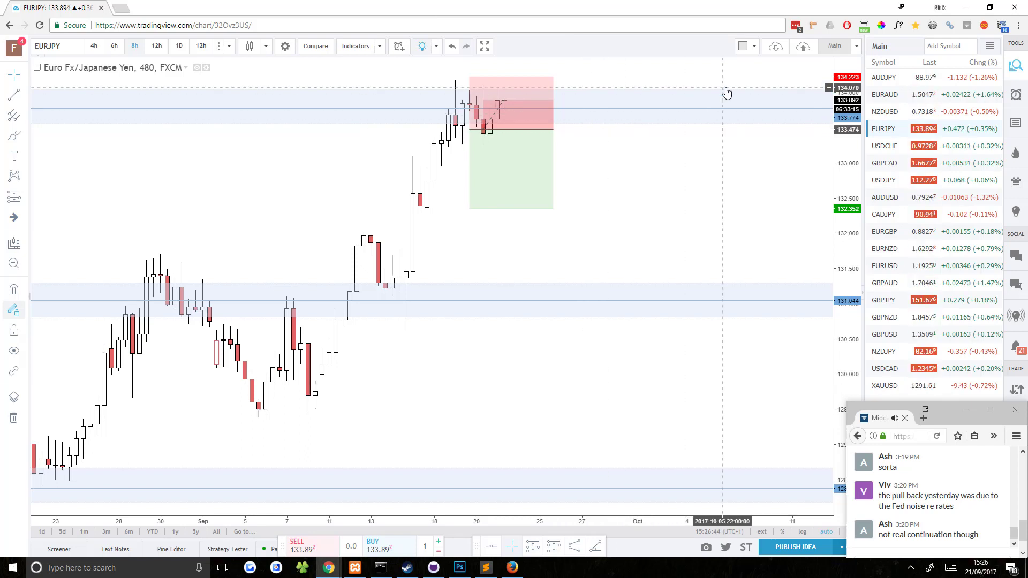